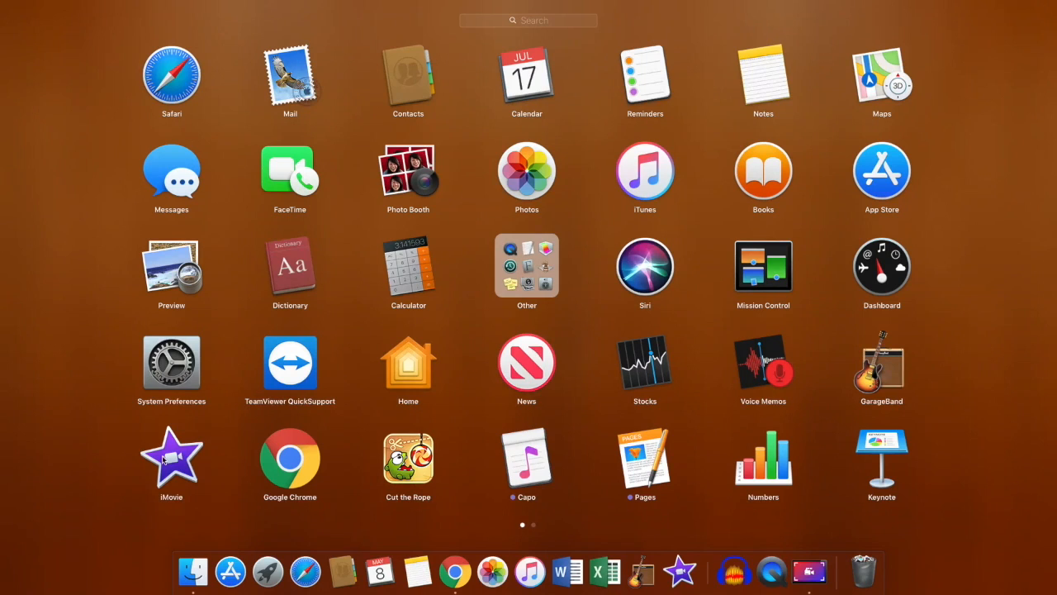
Open iMovie and go from the open project to the projects overview.
left_click(162, 460)
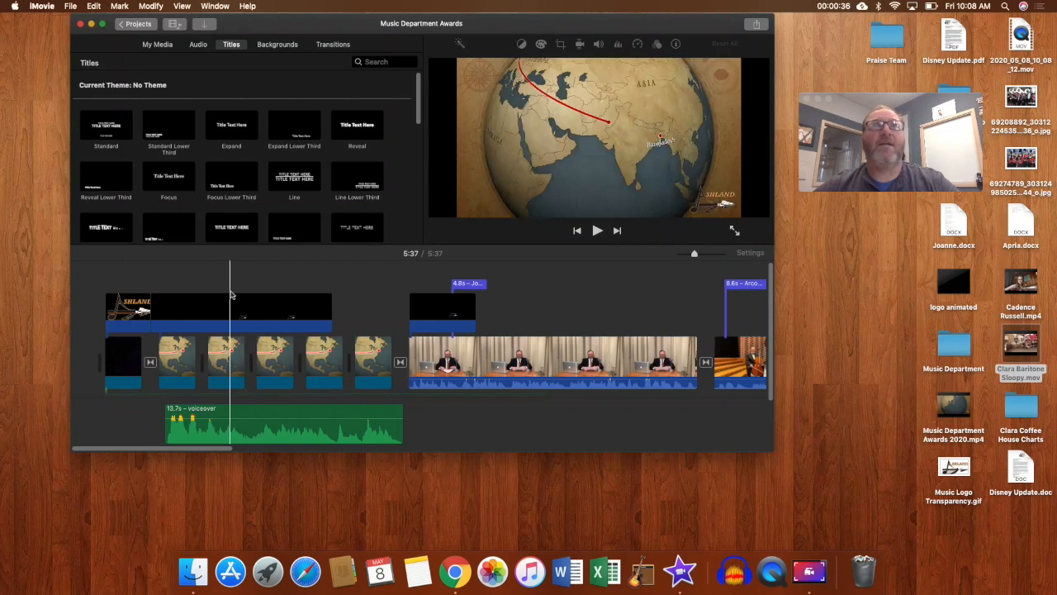
left_click(135, 24)
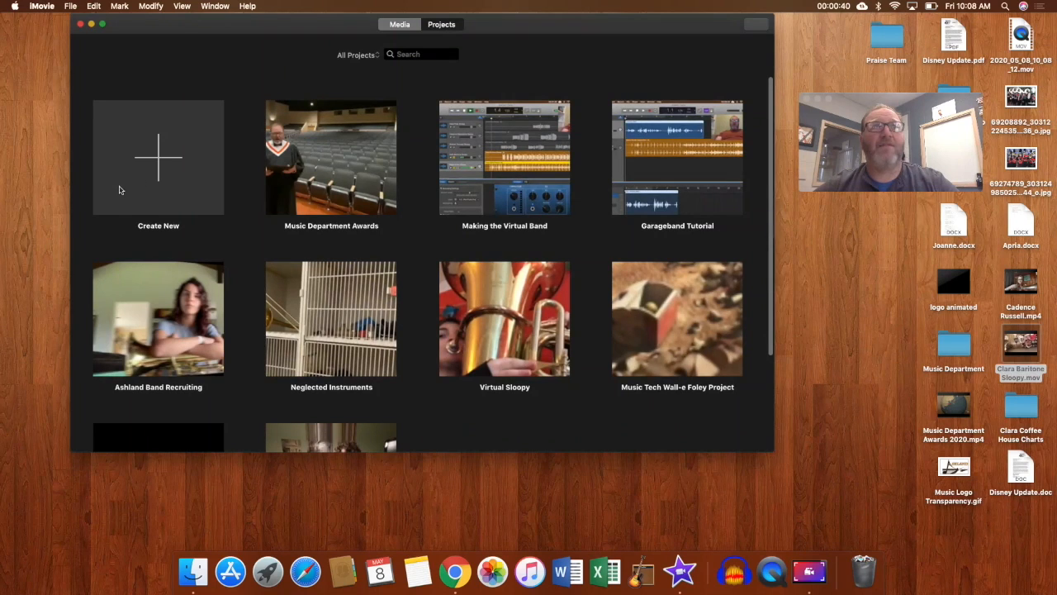
right_click(683, 576)
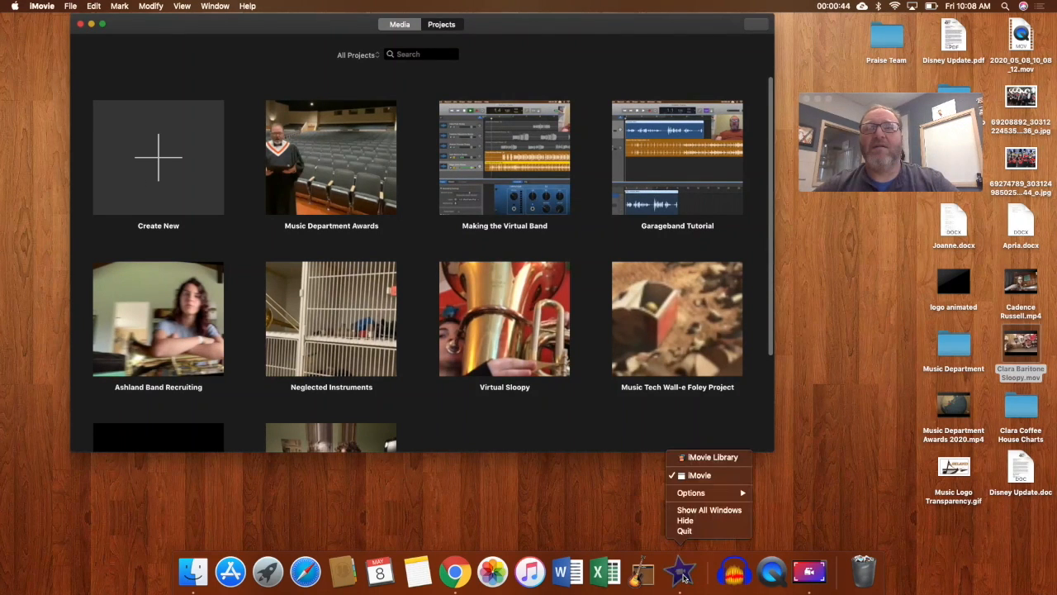
mouse_move(723, 495)
left_click(641, 524)
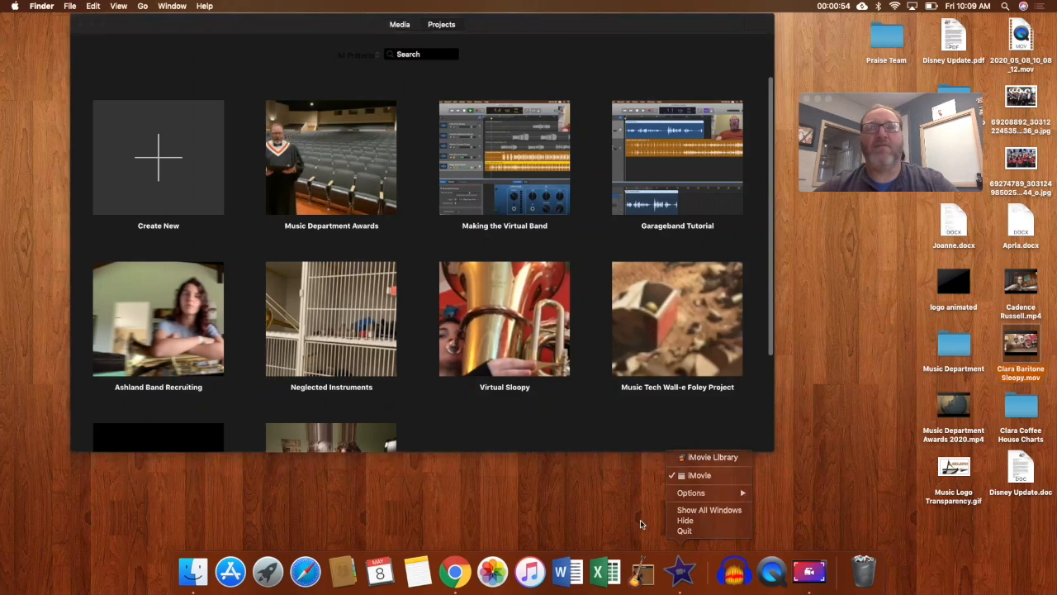
Create a new blank movie project and enlarge its window.
left_click(179, 156)
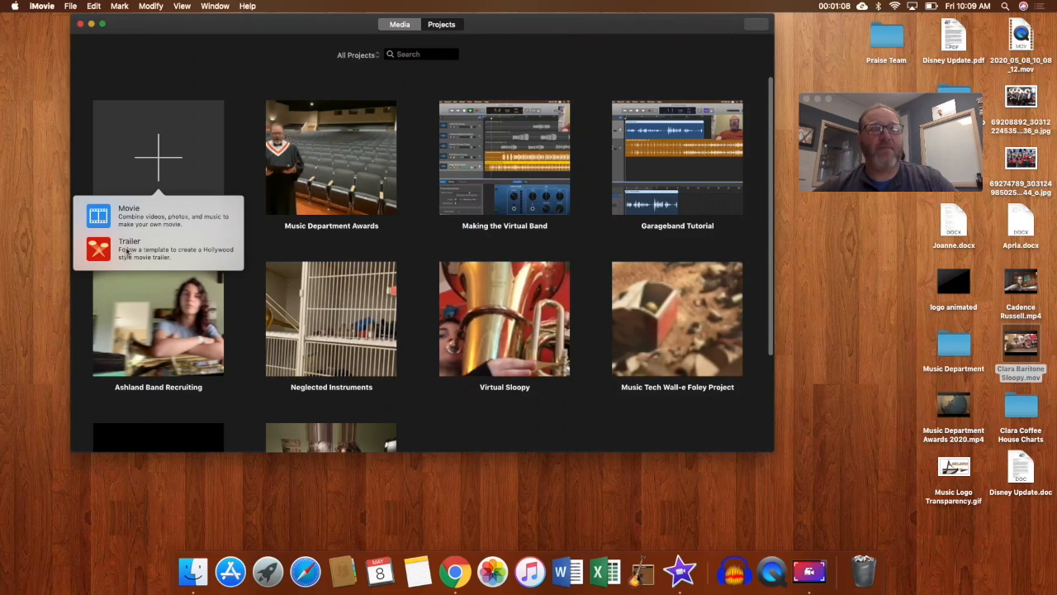
left_click(132, 216)
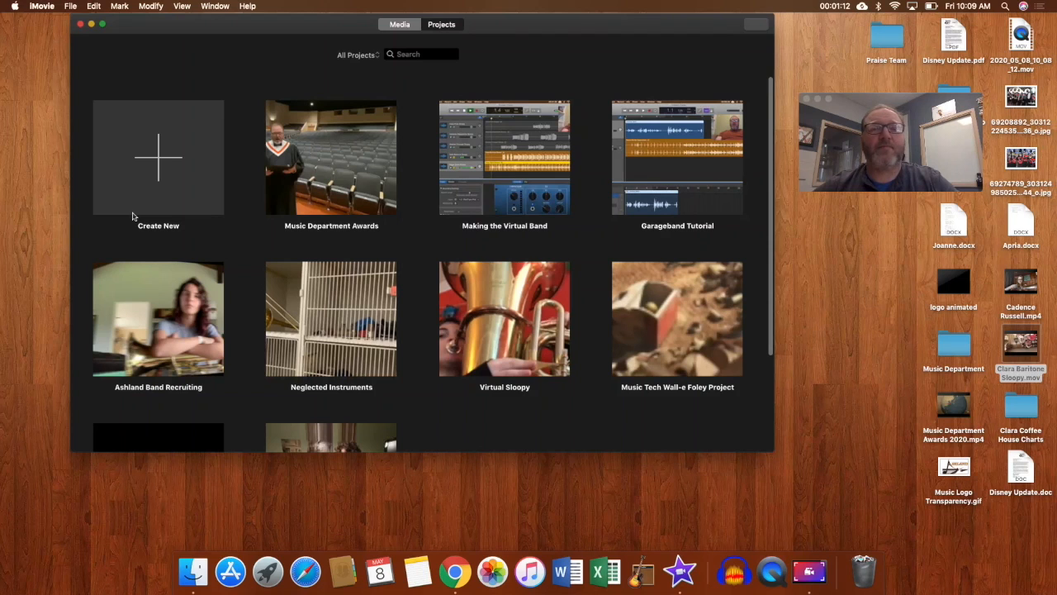
left_click(177, 162)
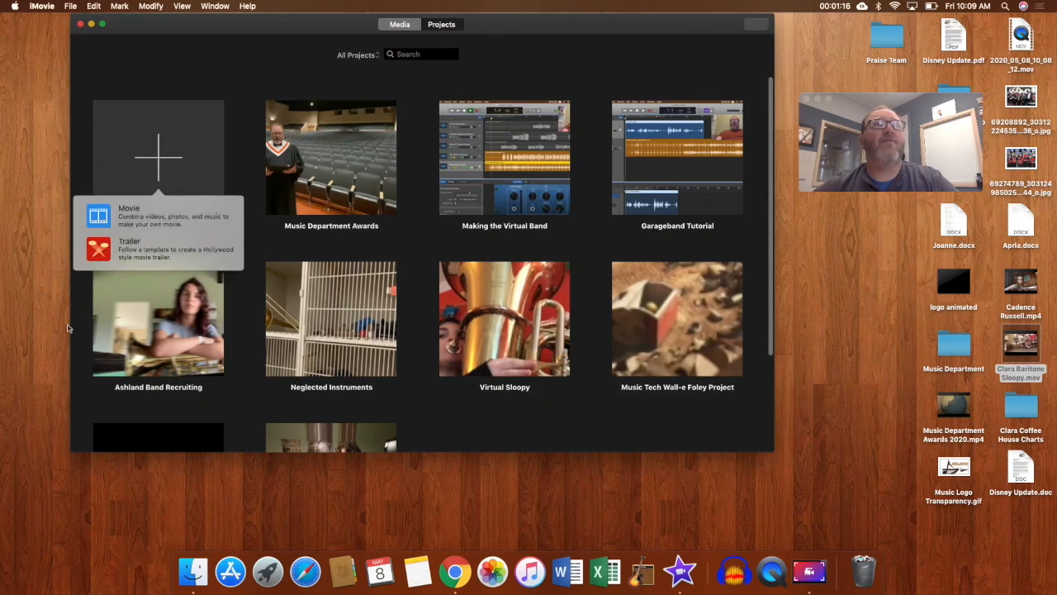
left_click(97, 218)
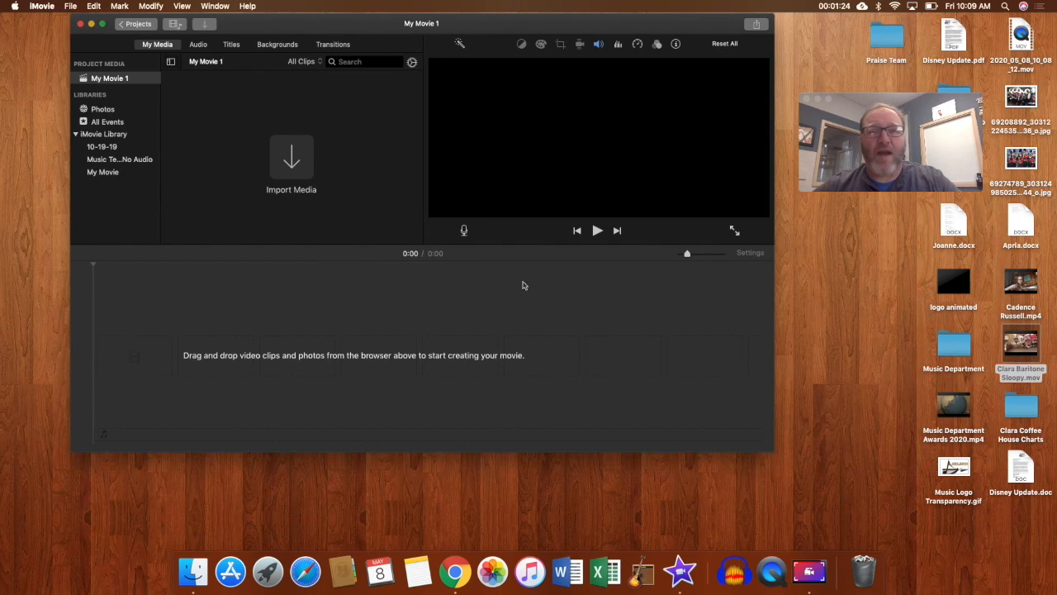
left_click_drag(772, 448, 914, 518)
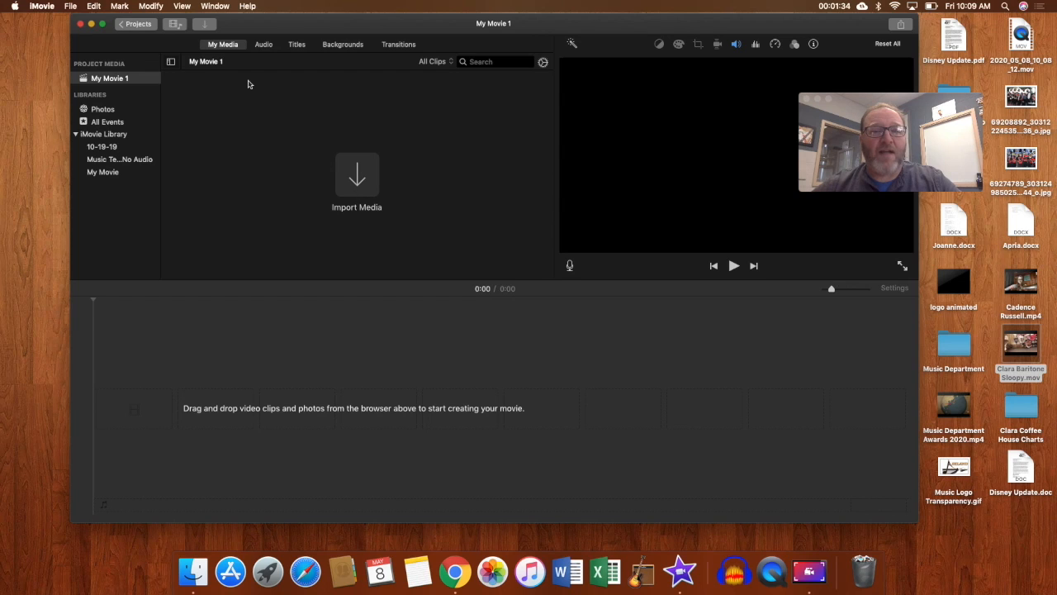
Import the student MP4 video and the baritone MOV video from the Desktop into the project media and preview them.
left_click(204, 25)
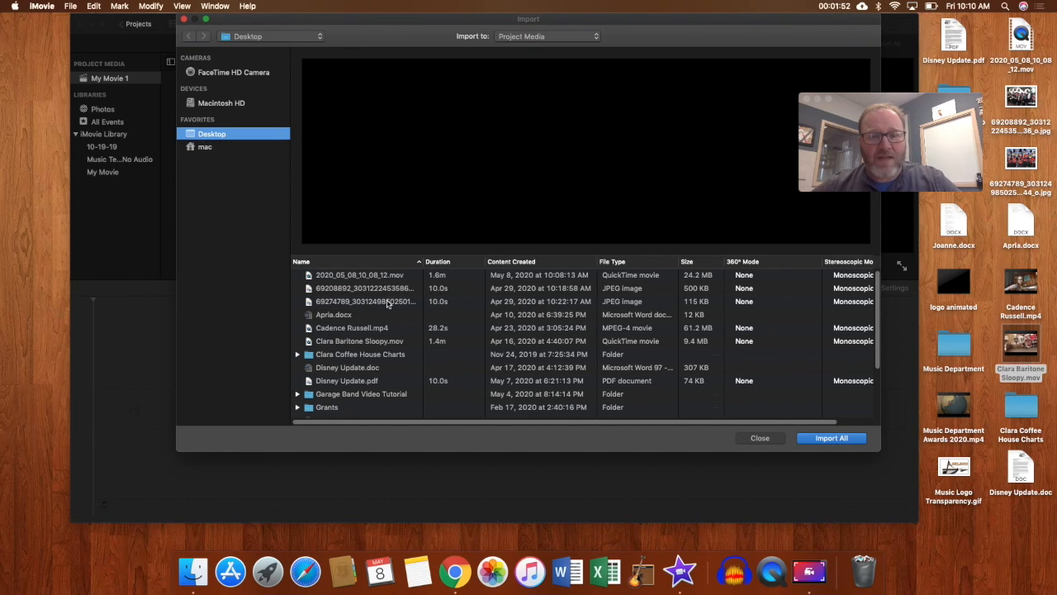
left_click(370, 330)
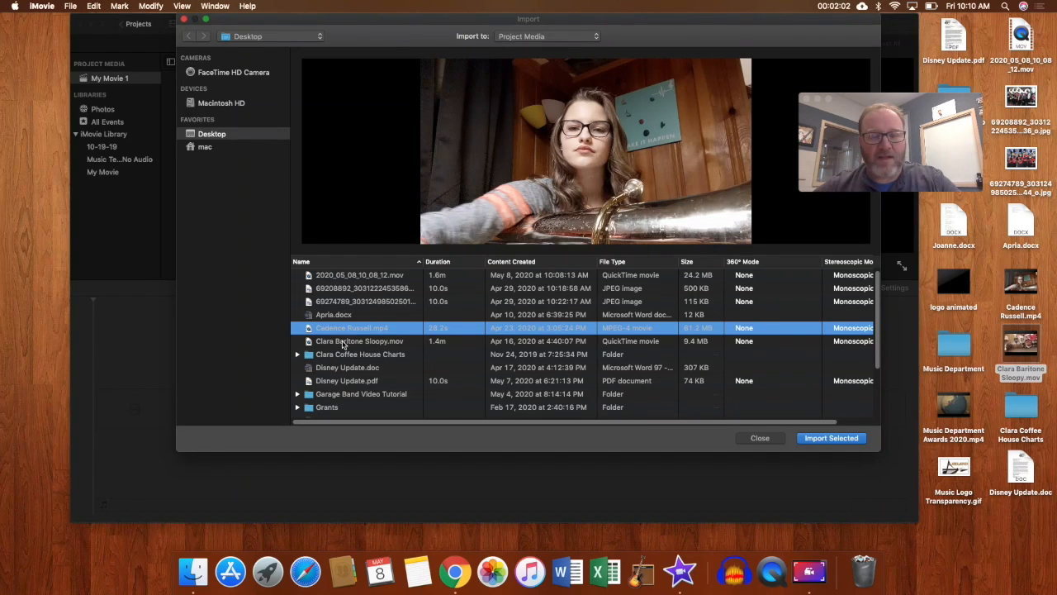
left_click(342, 341, "shift")
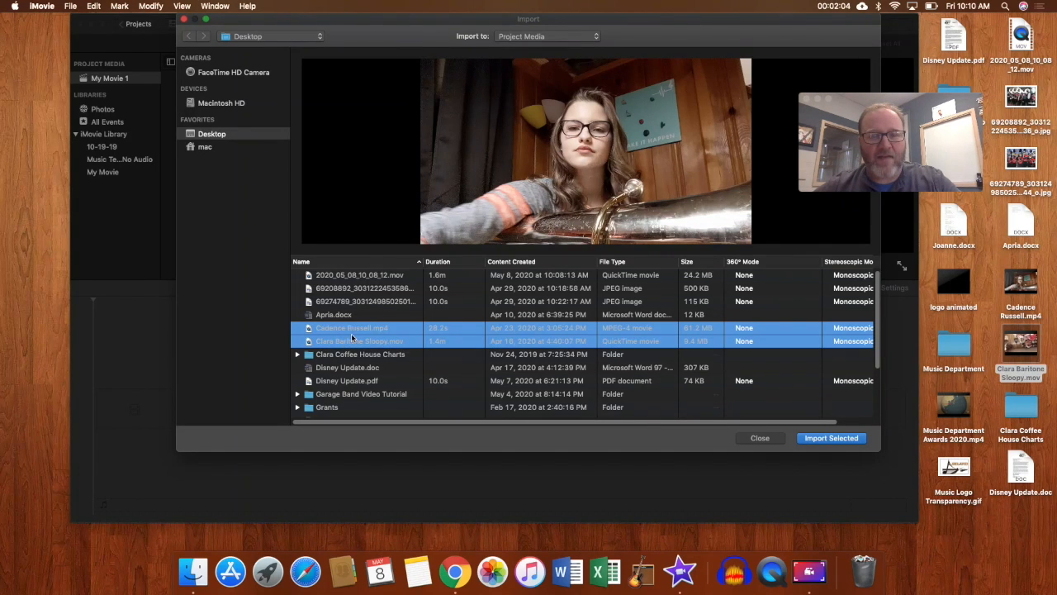
left_click(826, 439)
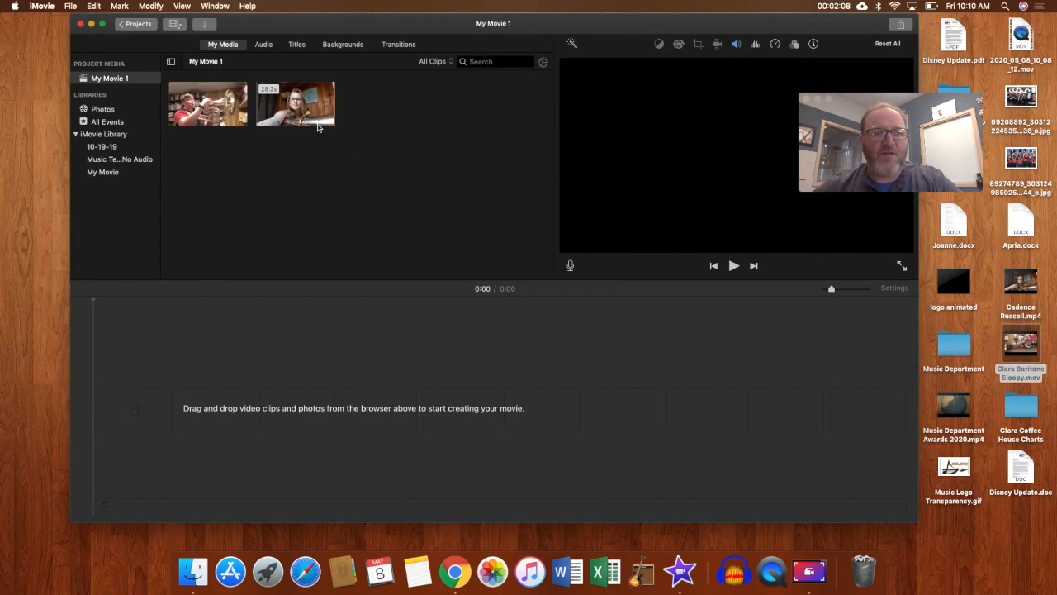
left_click(314, 126)
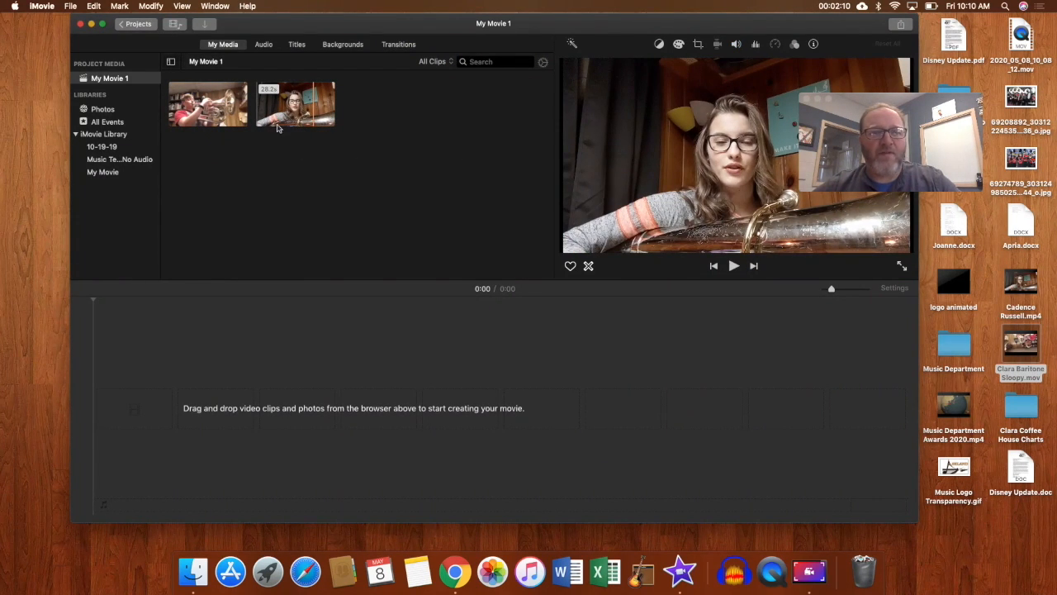
left_click(198, 111)
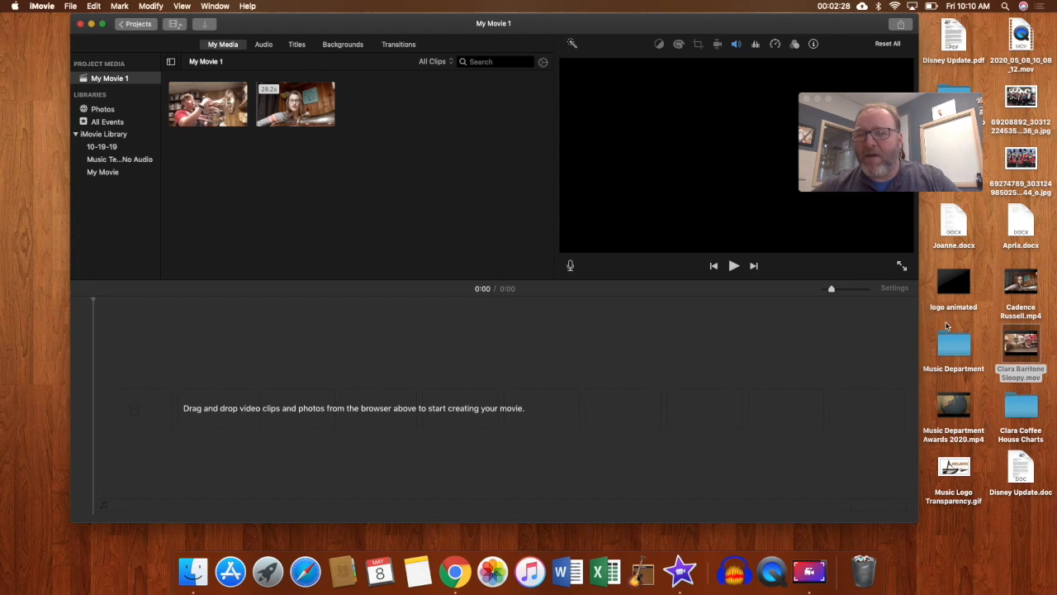
Add the two marching band photos and Music Logo Transparency.gif from the desktop to the project media.
left_click_drag(1036, 93, 337, 183)
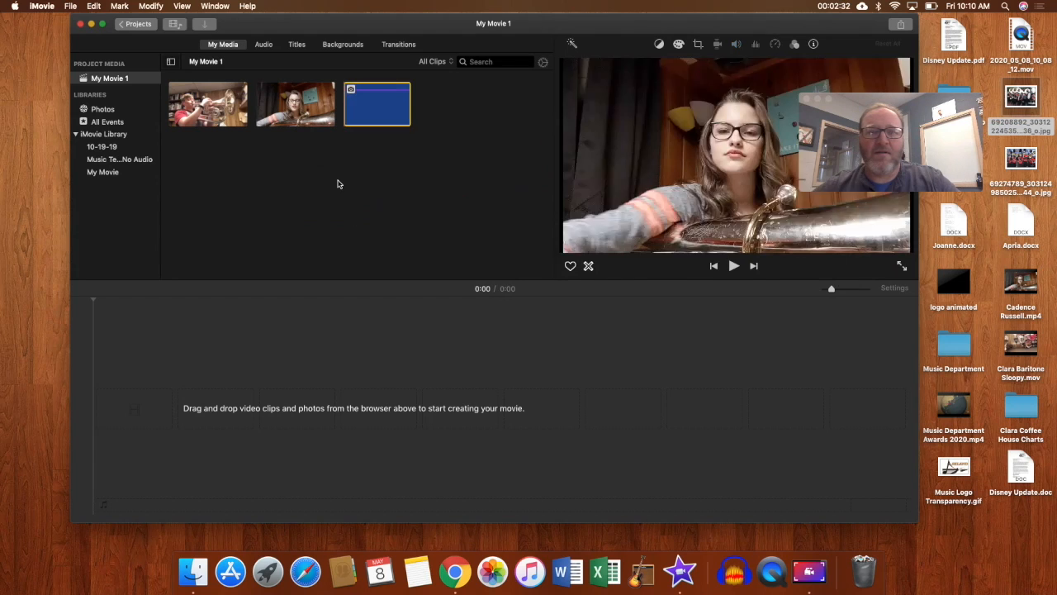
left_click_drag(1024, 169, 488, 195)
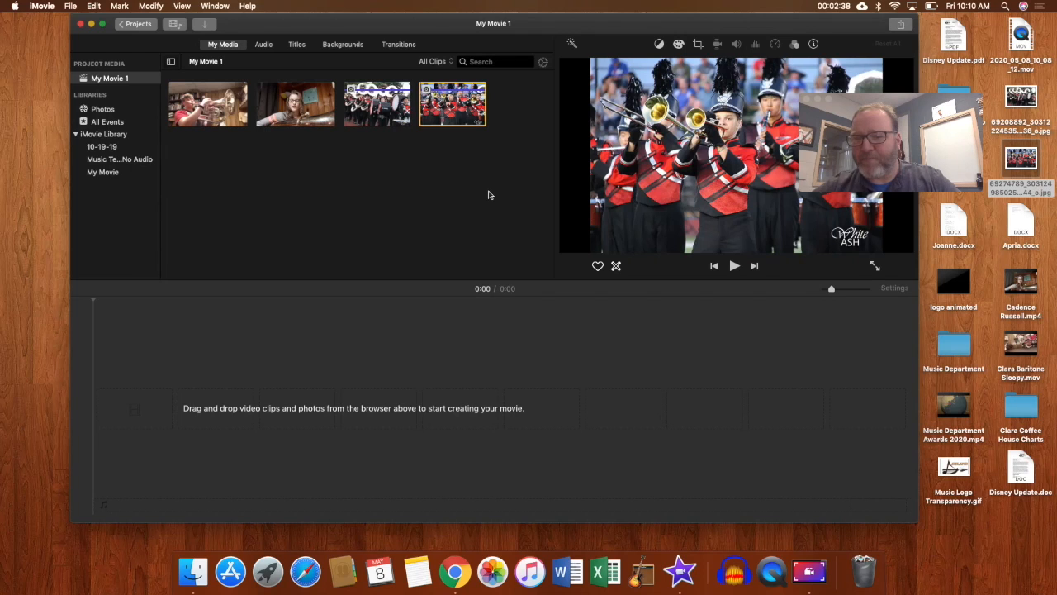
left_click(488, 195)
left_click_drag(955, 469, 293, 167)
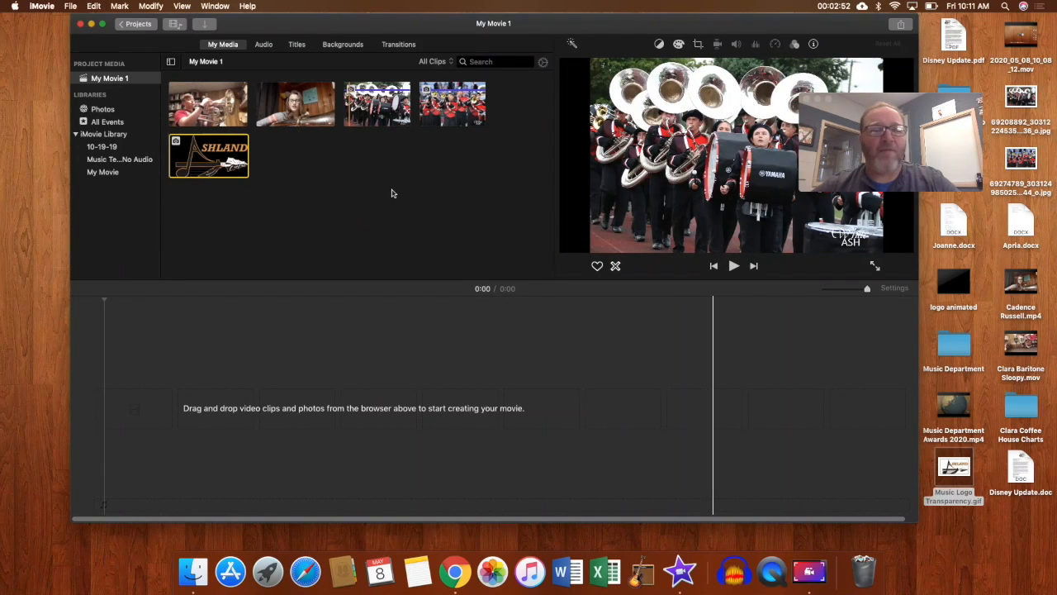
left_click(191, 416)
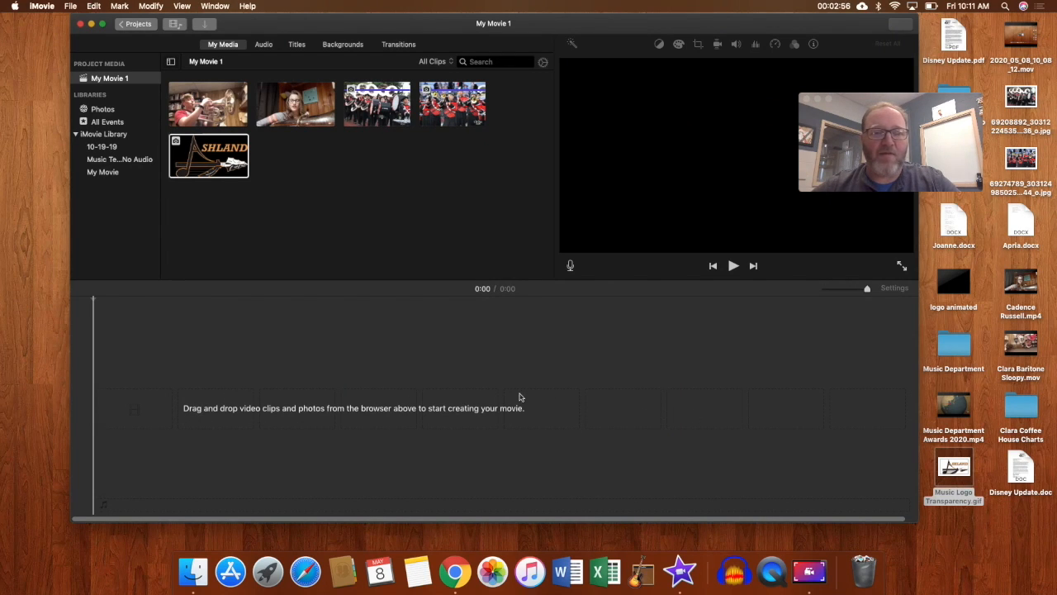
Make the window full screen and return to the projects overview, naming the project Tutorial.
left_click(100, 24)
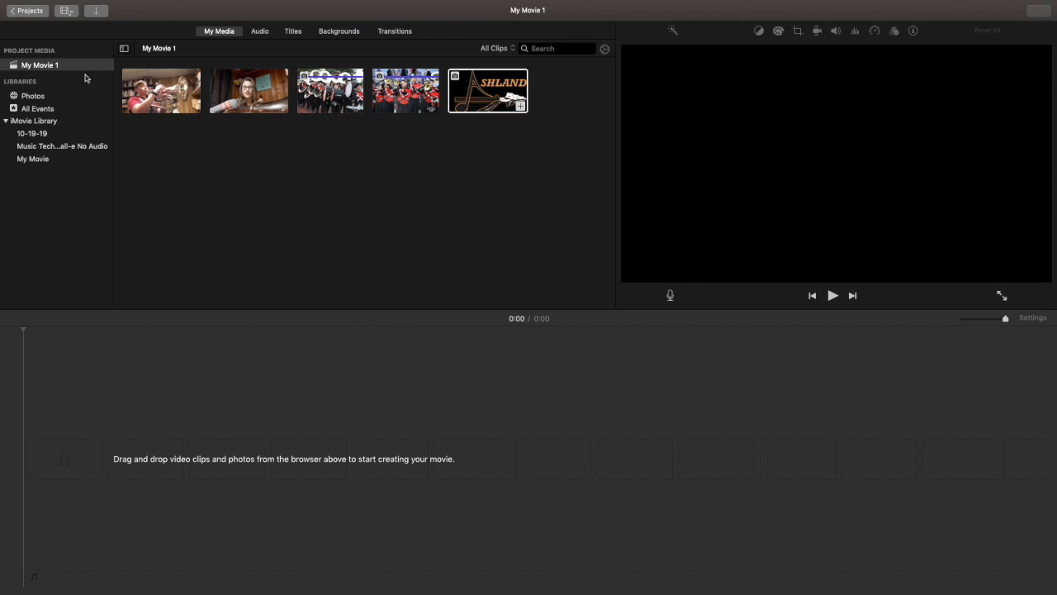
left_click(25, 11)
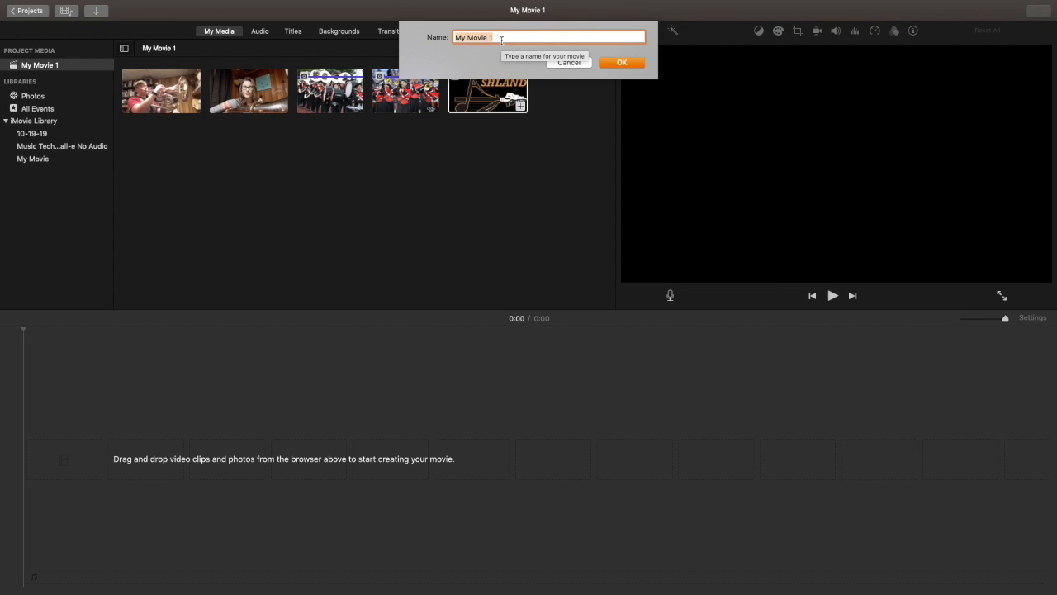
type("Tutor")
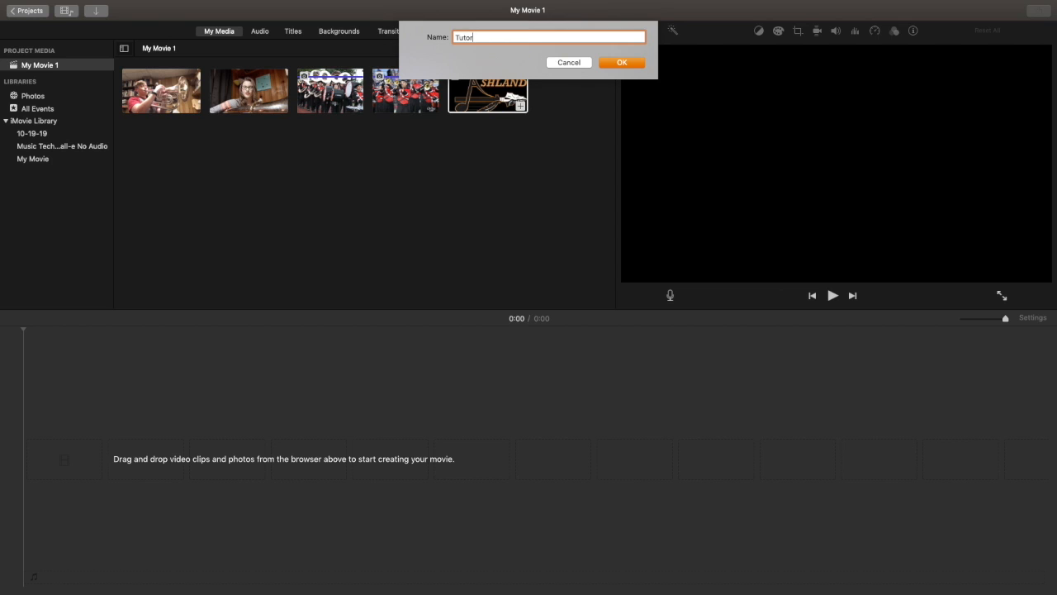
type("ial")
key("Return")
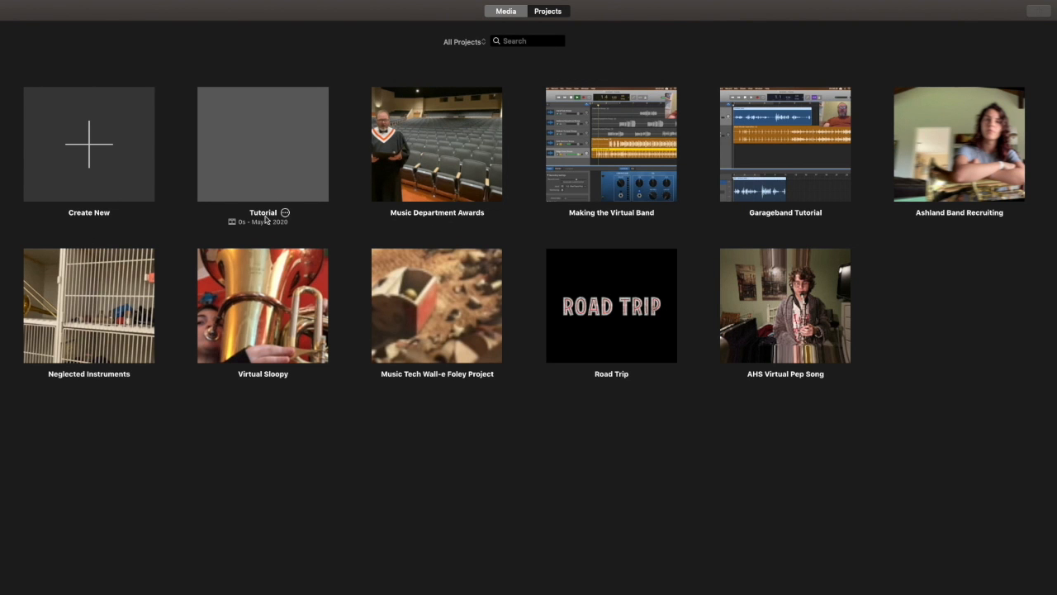
Reopen the Tutorial project outside full screen, with the webcam window moved off the preview.
double_click(289, 153)
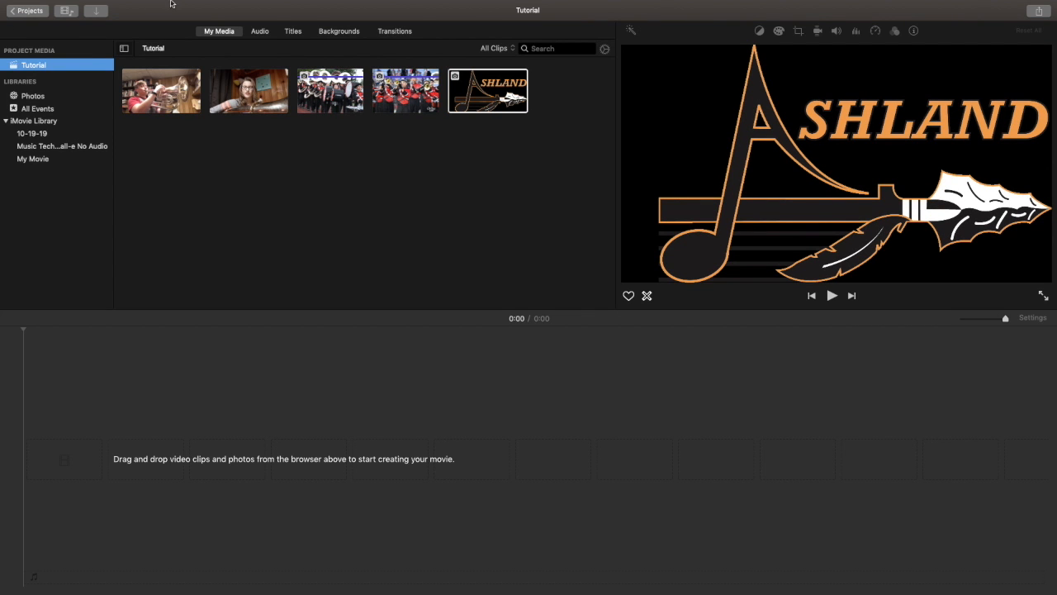
mouse_move(222, 4)
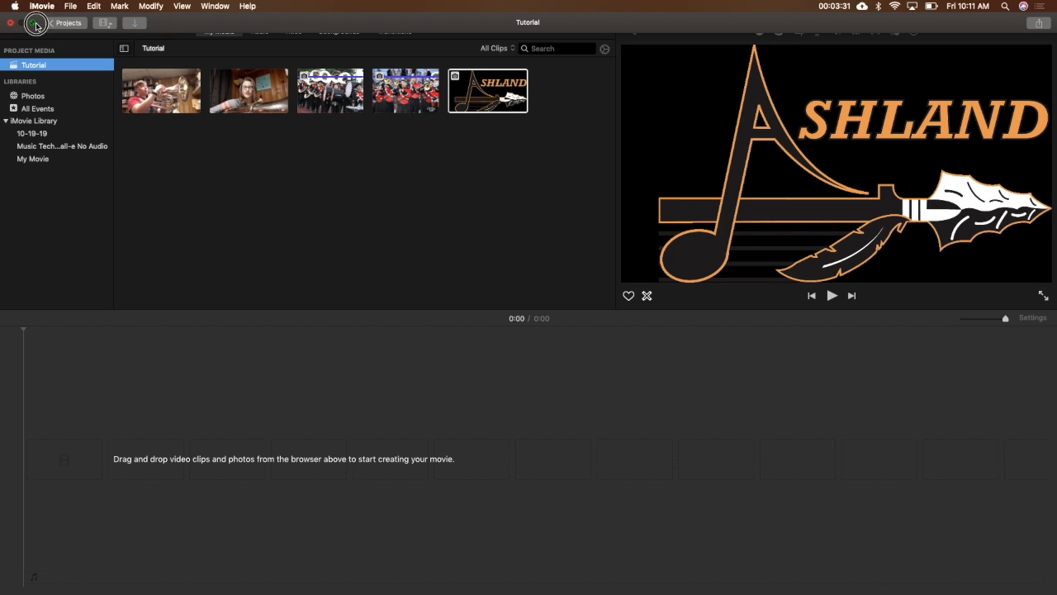
left_click(32, 22)
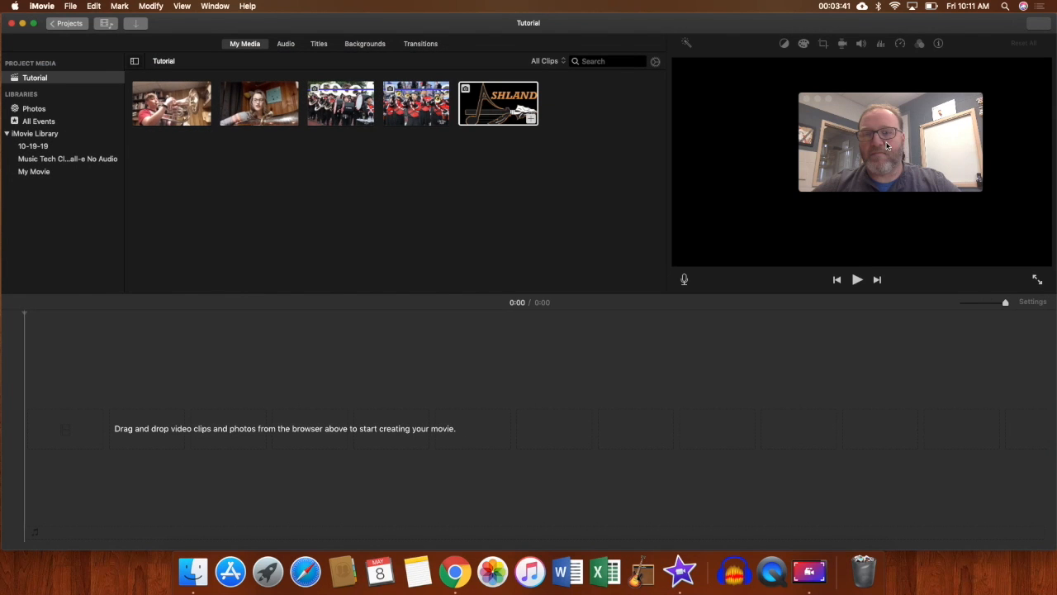
left_click_drag(908, 99, 993, 327)
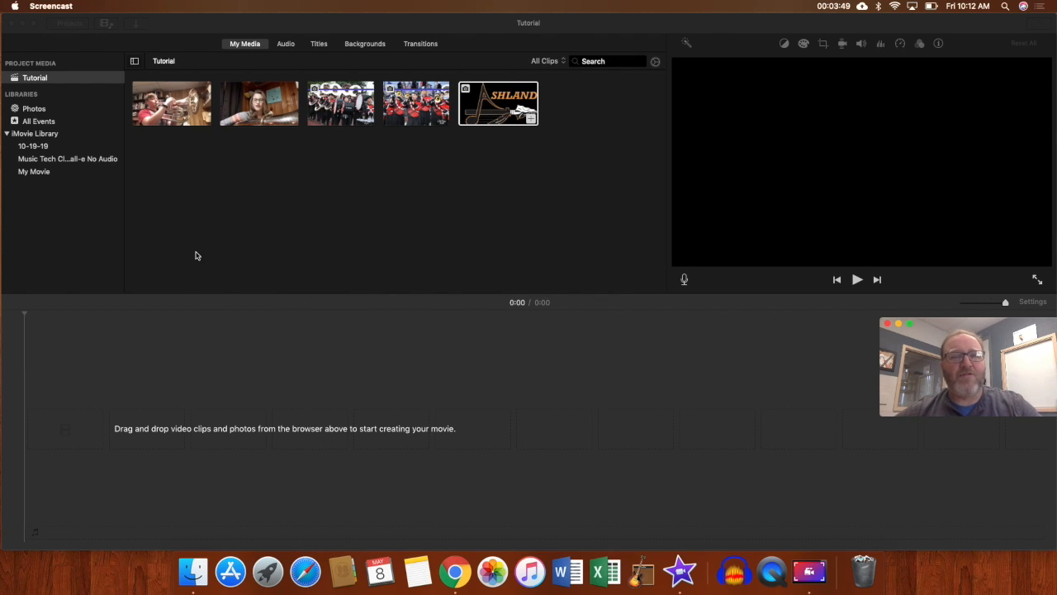
Add the baritone video and the sousaphone and drum photo to the timeline, placing the photo before the video.
left_click(179, 110)
left_click_drag(180, 112, 112, 425)
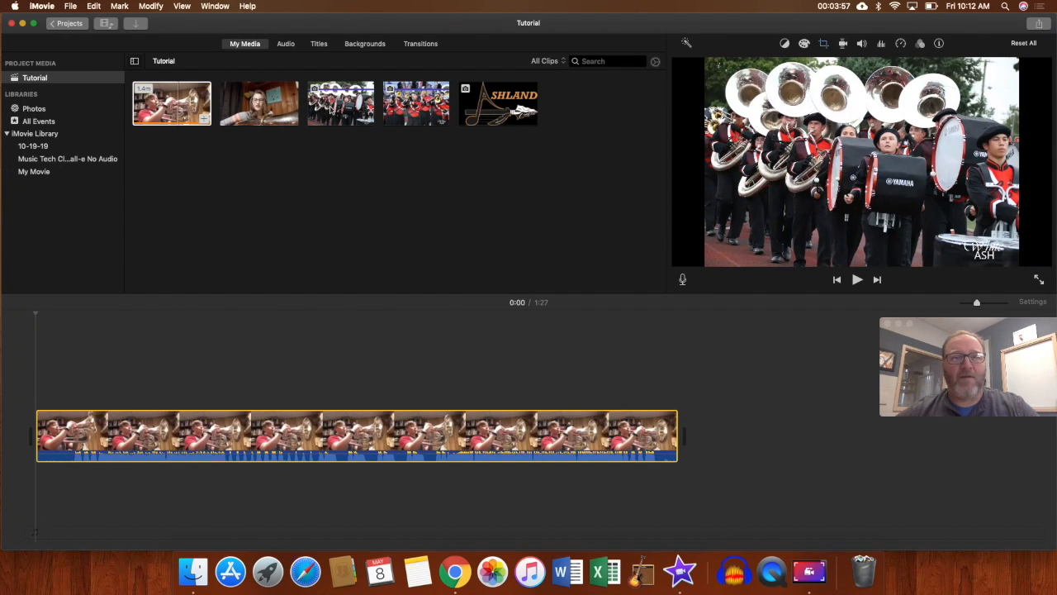
left_click_drag(330, 110, 733, 424)
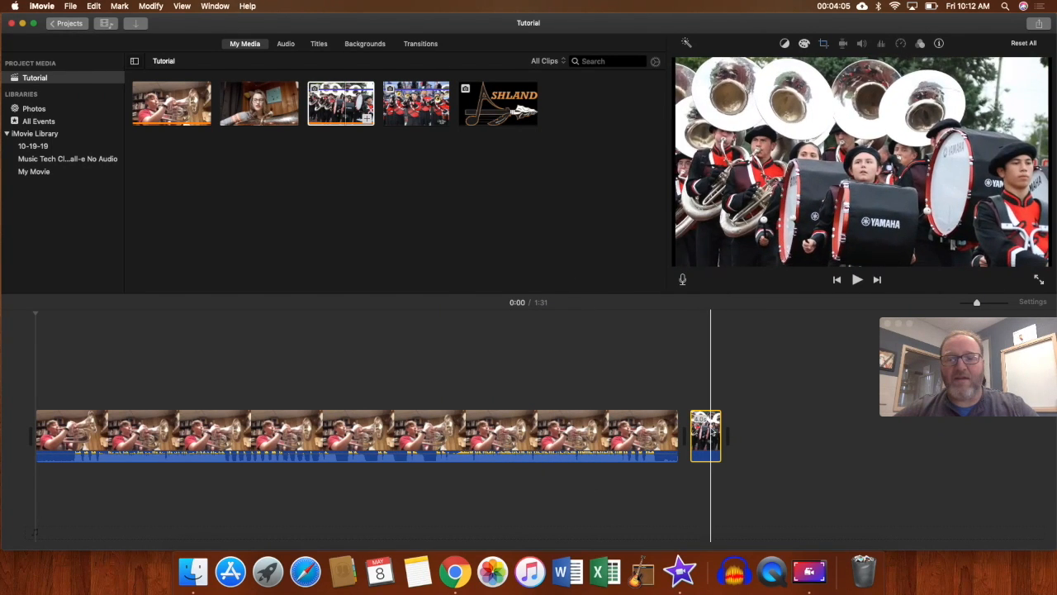
left_click_drag(706, 428, 23, 426)
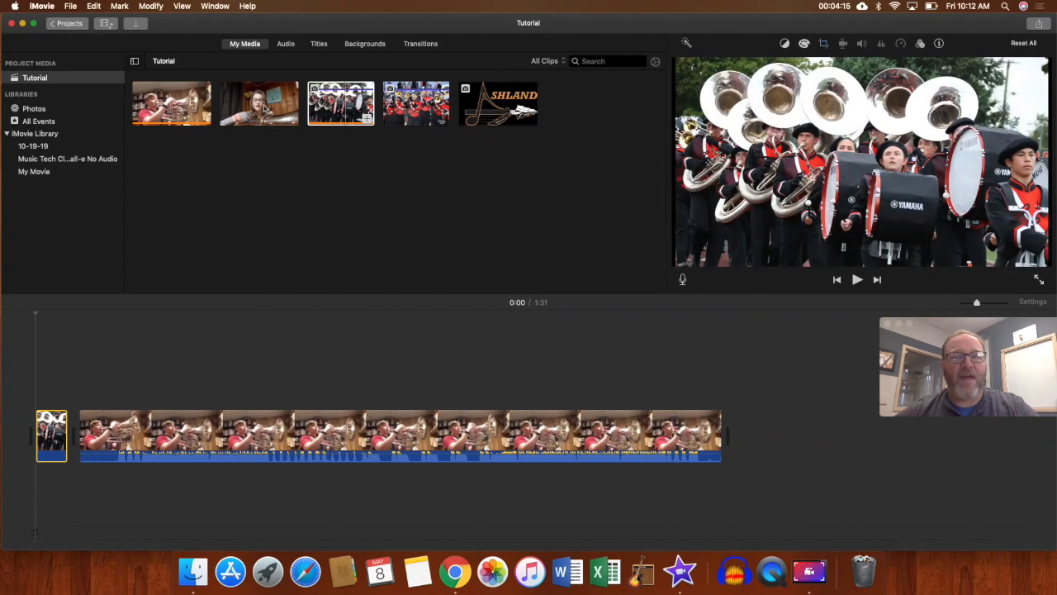
Add the other student's video at the end of the timeline and insert the second marching band photo between the two videos.
left_click_drag(266, 110, 768, 435)
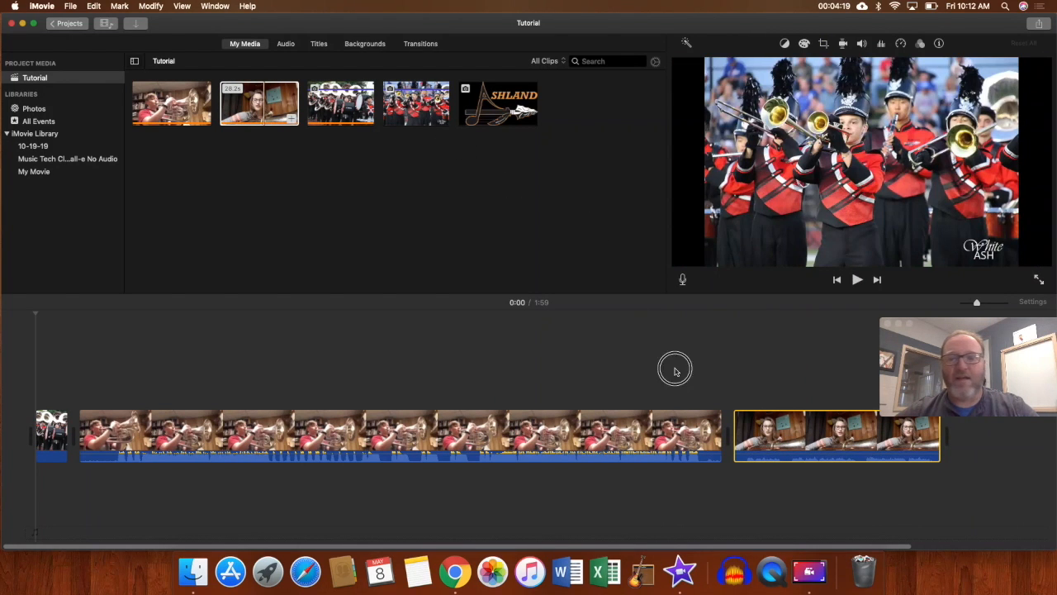
left_click_drag(413, 114, 738, 431)
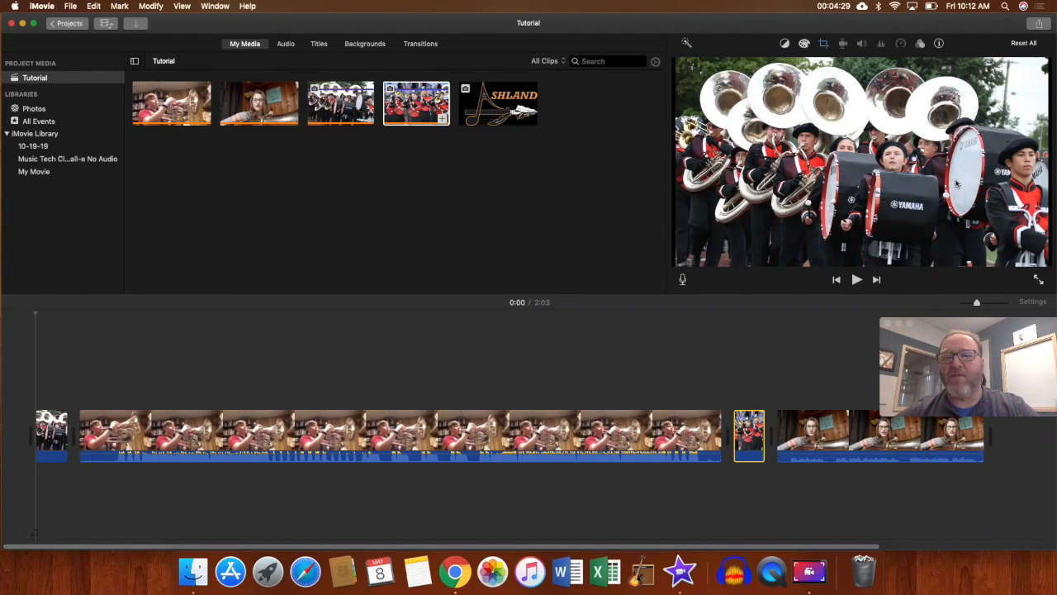
Play the movie full screen from the start, return to the editor and jump to about 0:14 in the timeline.
left_click(1042, 283)
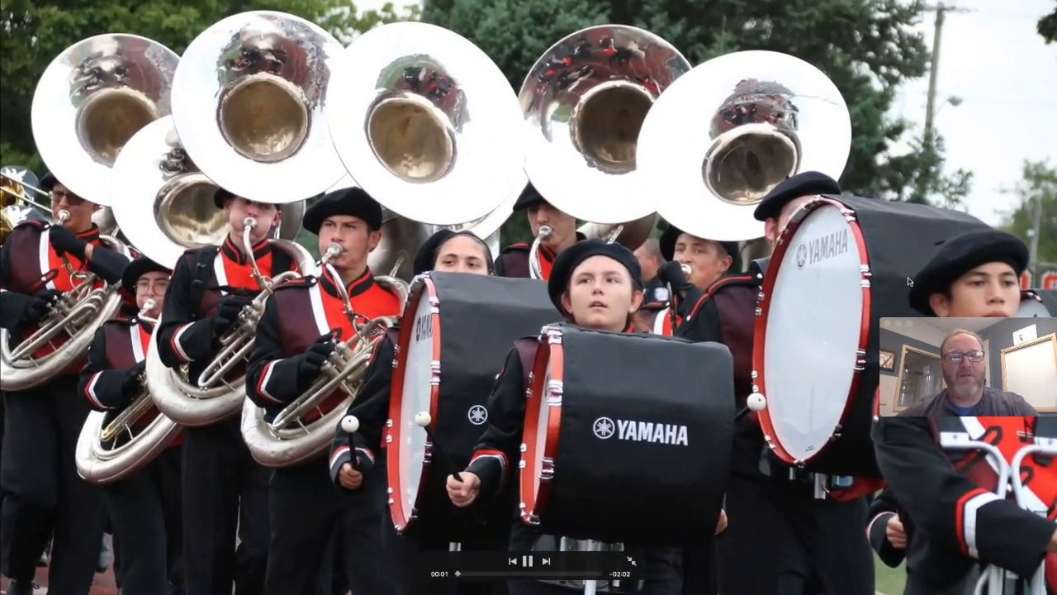
key("Escape")
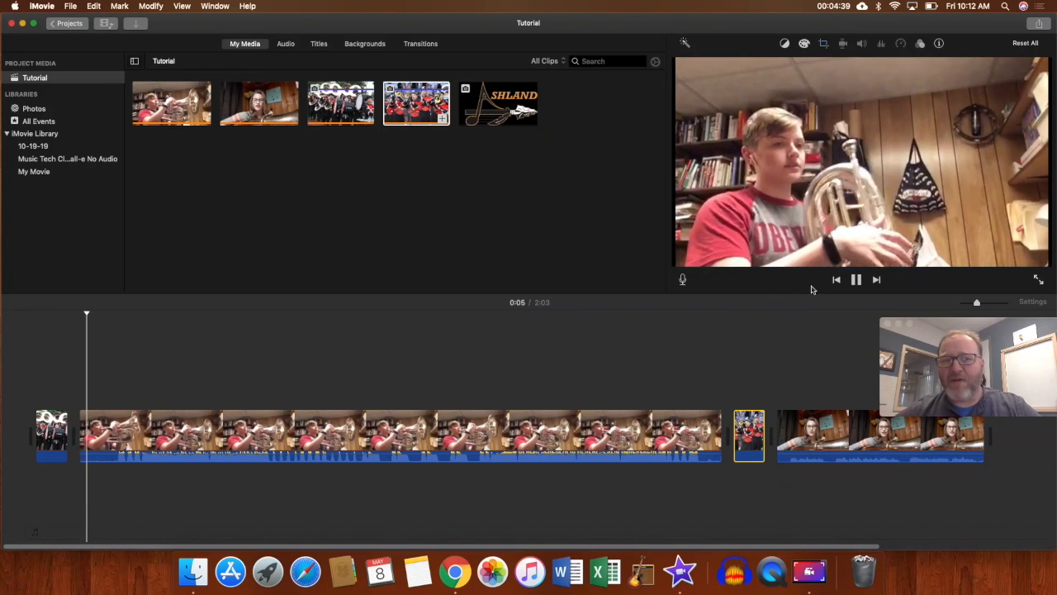
left_click(149, 327)
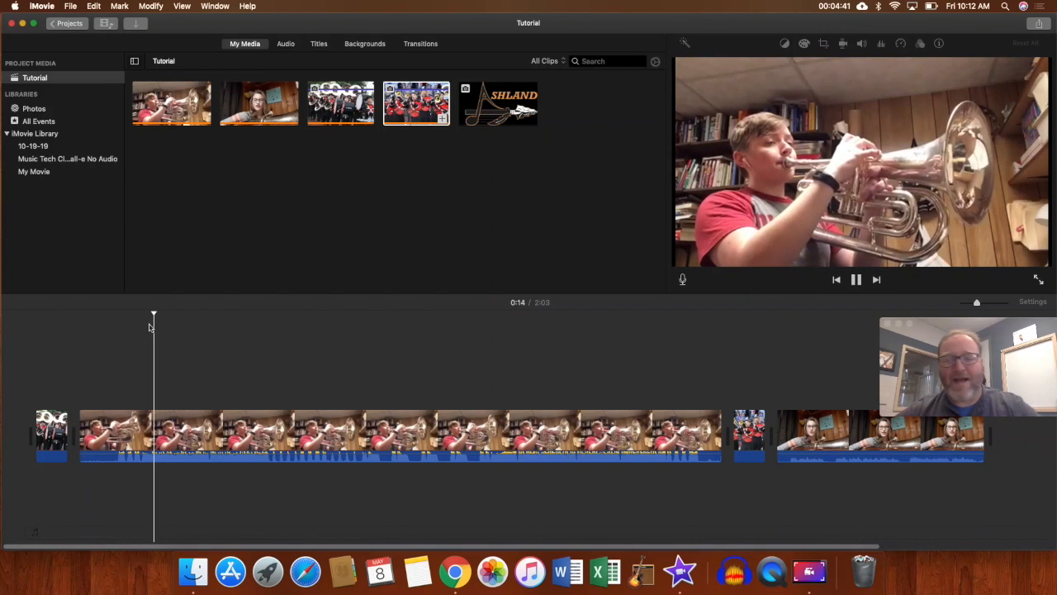
Play the movie from the start to about 0:16 to review how the opening photo leads into the baritone video.
key("space")
left_click(30, 375)
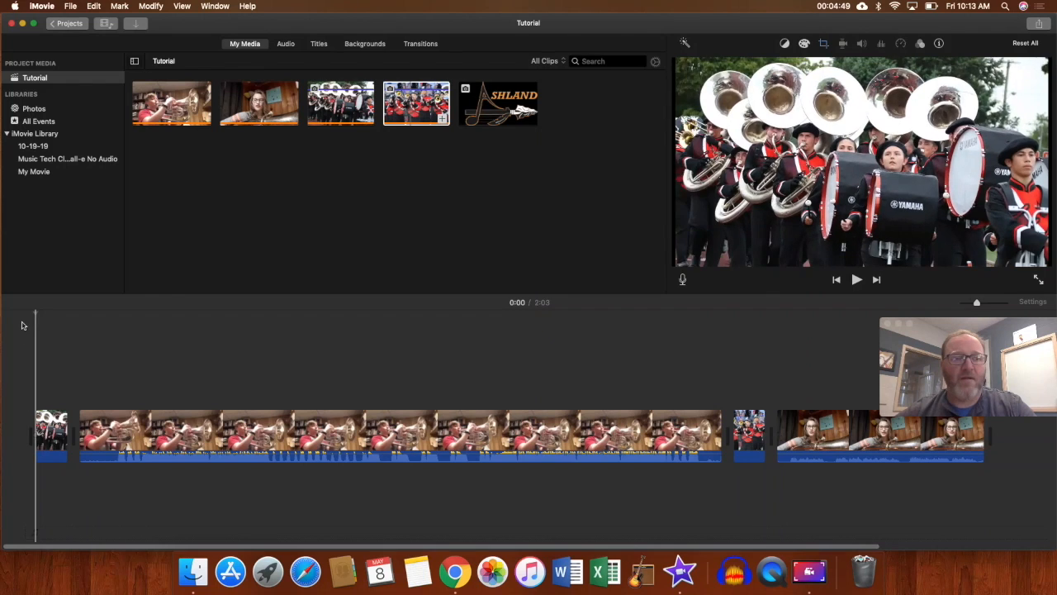
left_click(120, 355)
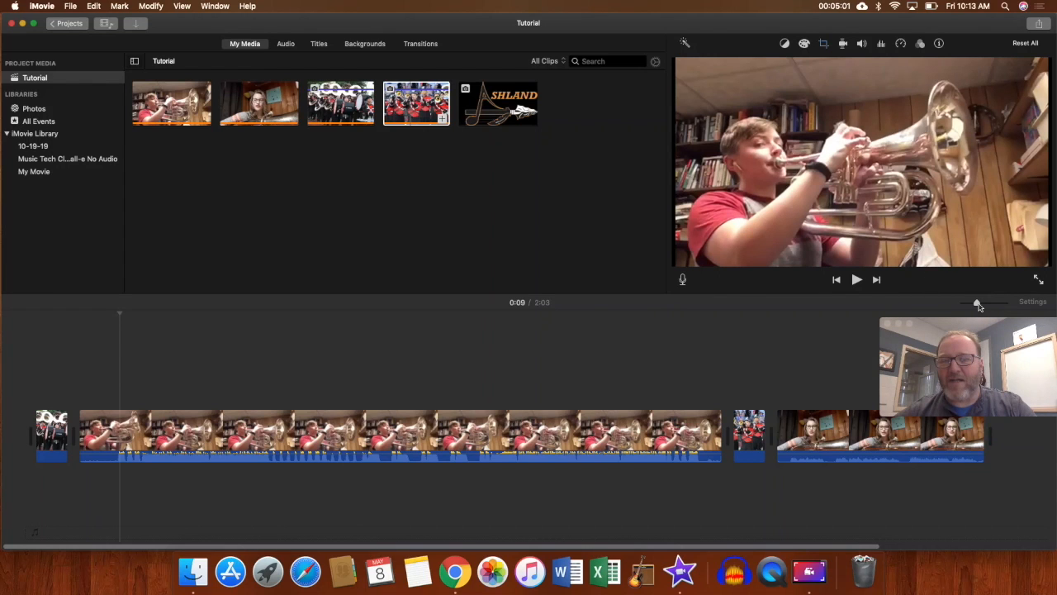
left_click_drag(978, 305, 977, 305)
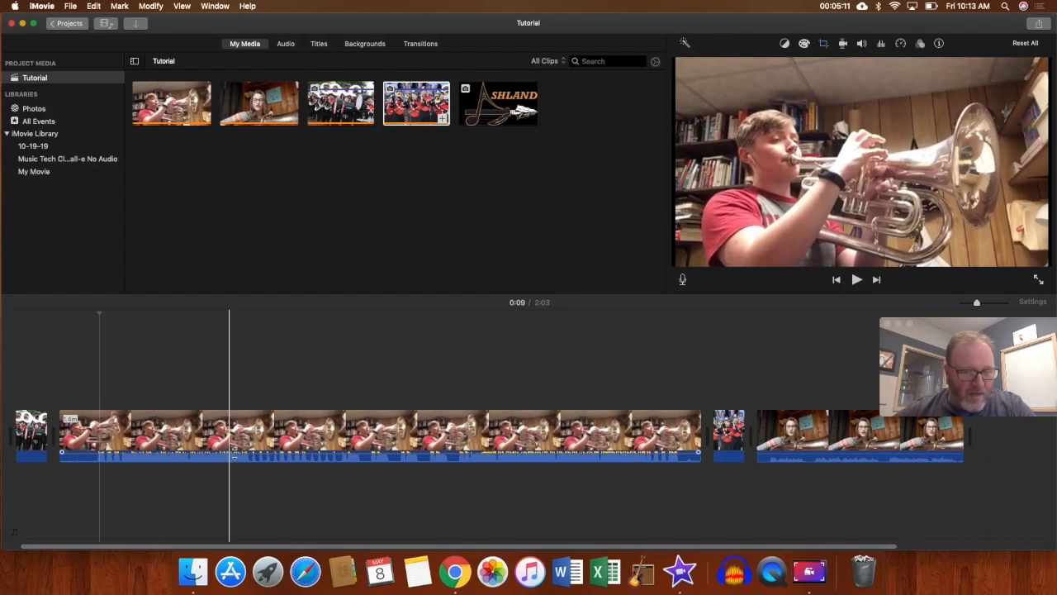
left_click(13, 377)
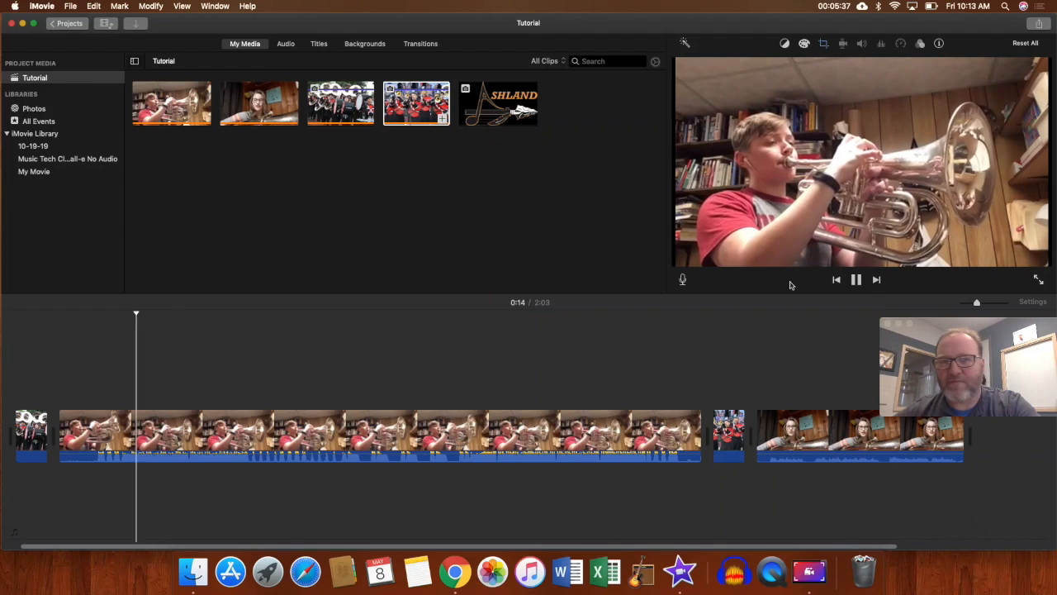
left_click(858, 282)
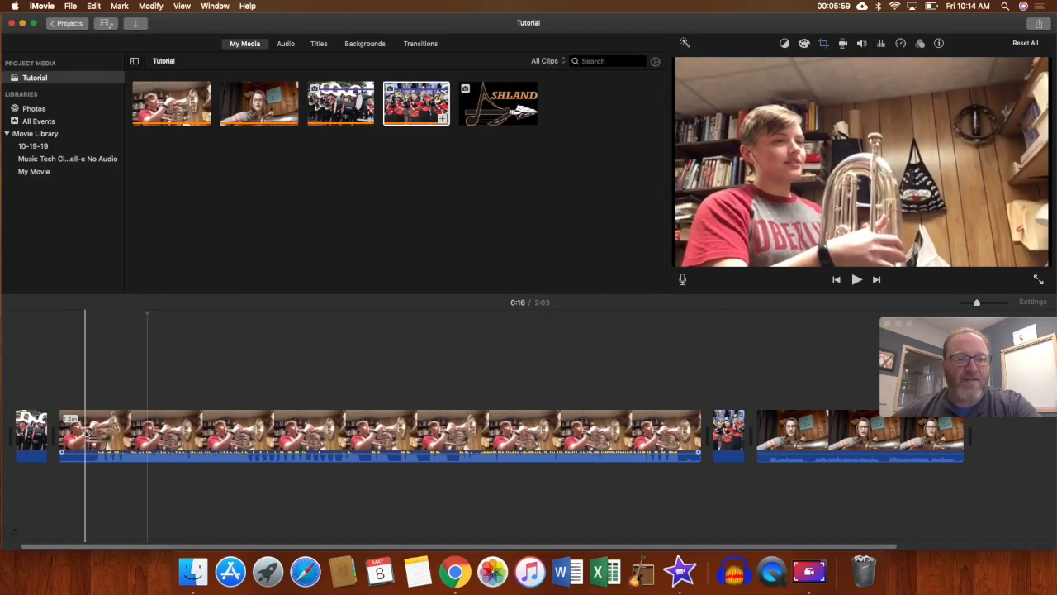
Play the baritone video from its beginning and split the clip at about 0:08, just before the student starts playing.
left_click(86, 432)
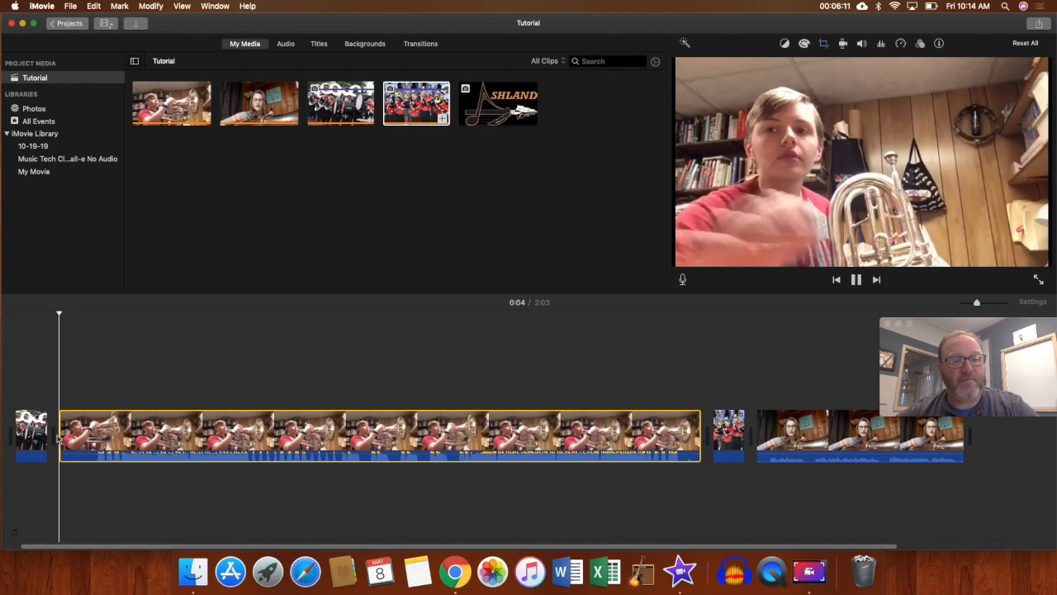
key("space")
key("space")
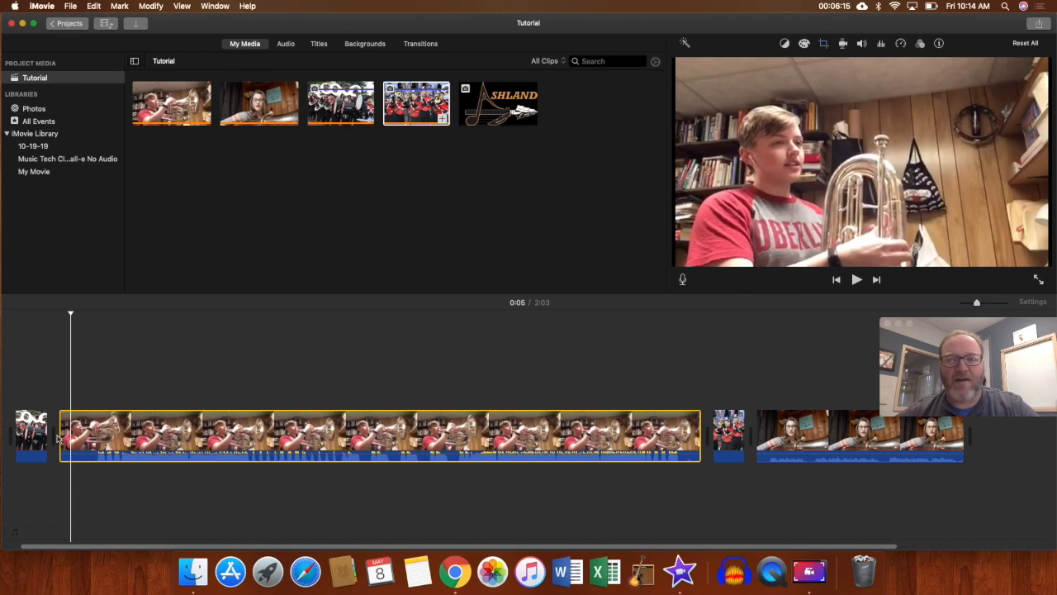
key("space")
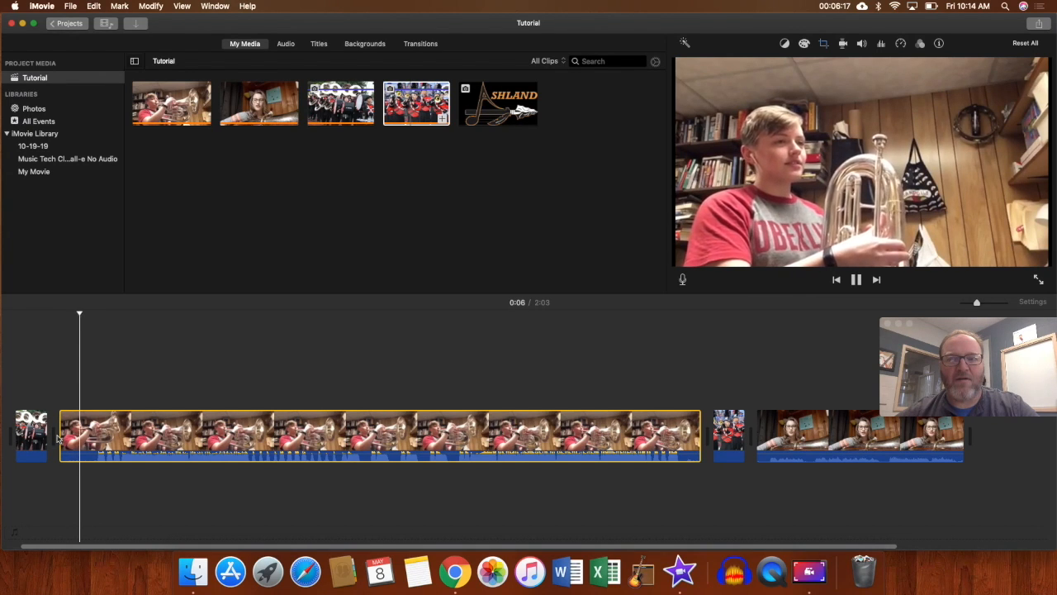
key("space")
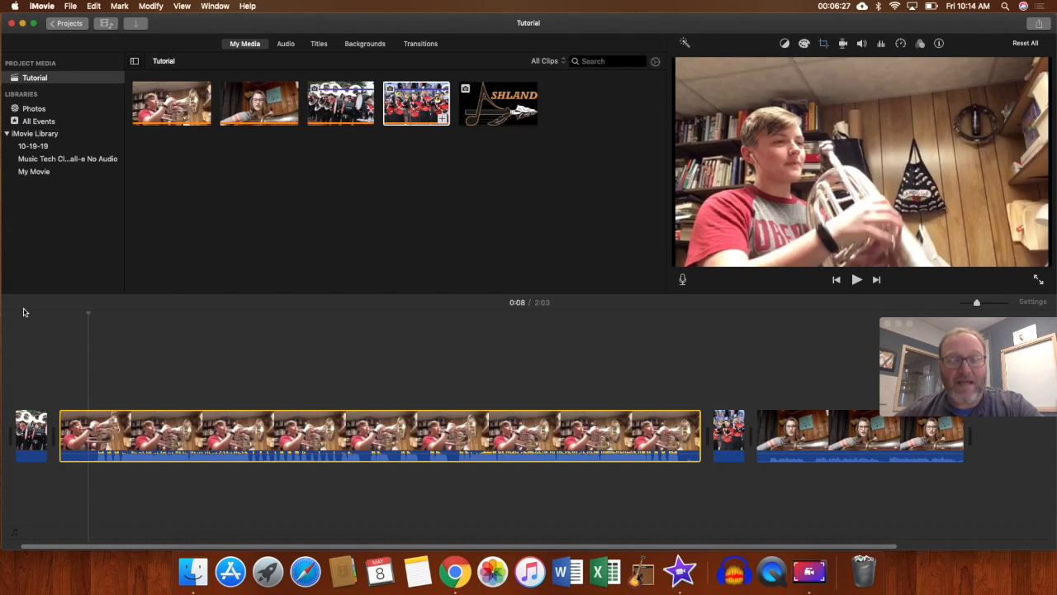
left_click(93, 7)
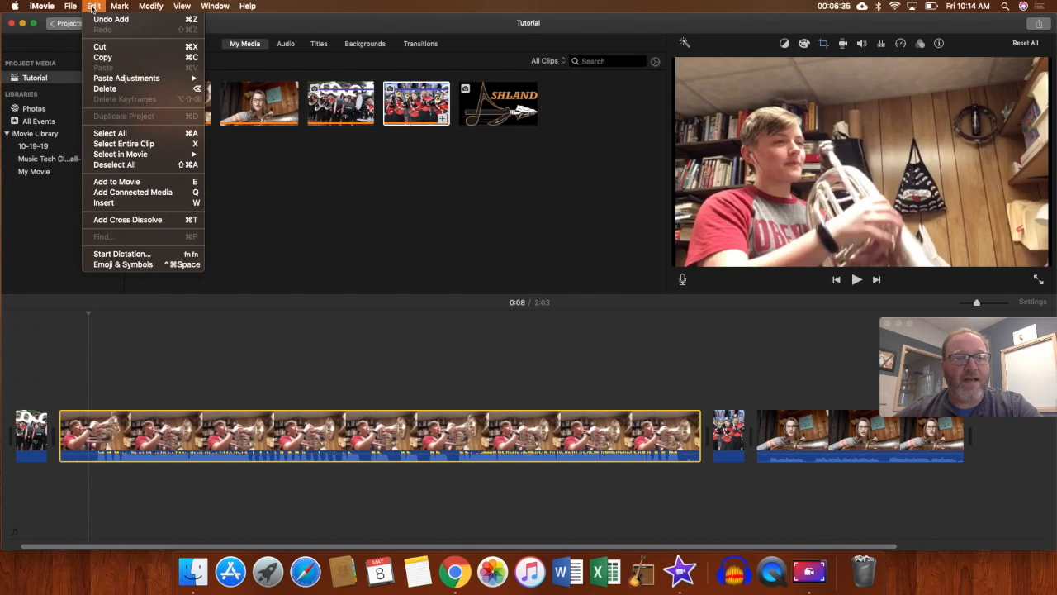
mouse_move(121, 5)
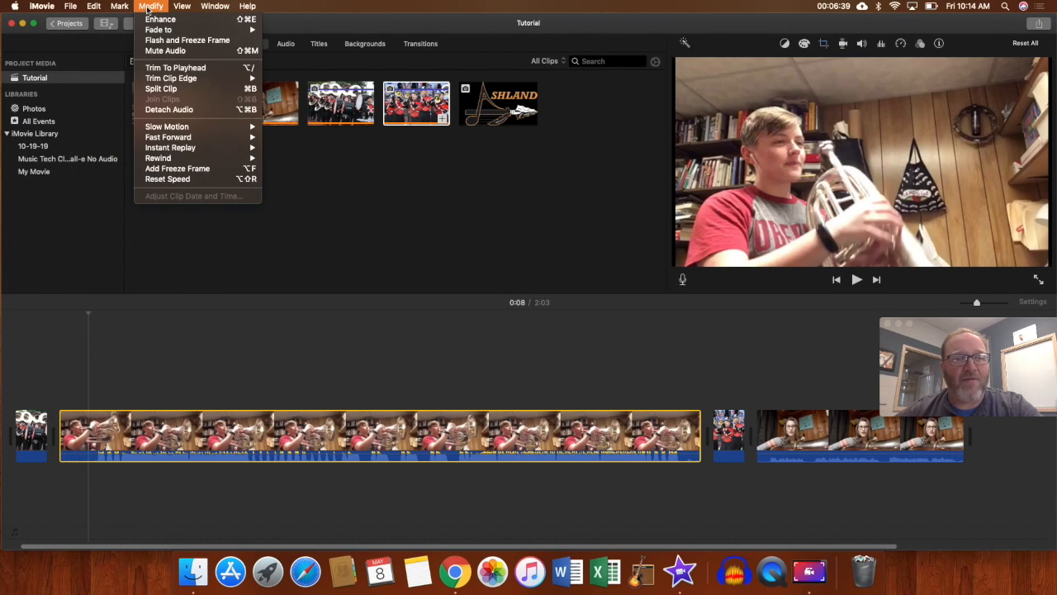
mouse_move(189, 7)
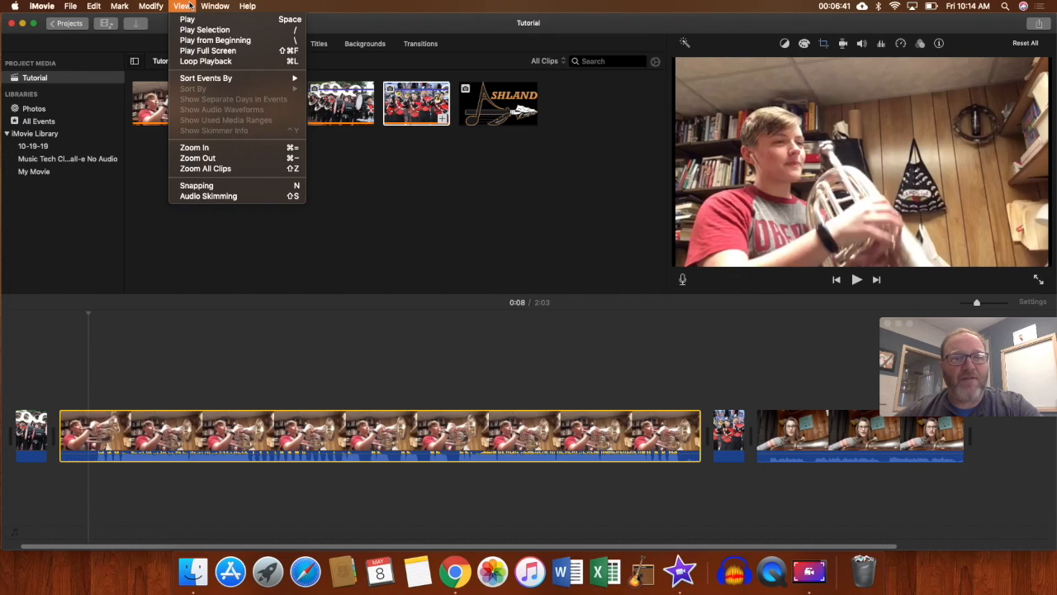
mouse_move(221, 5)
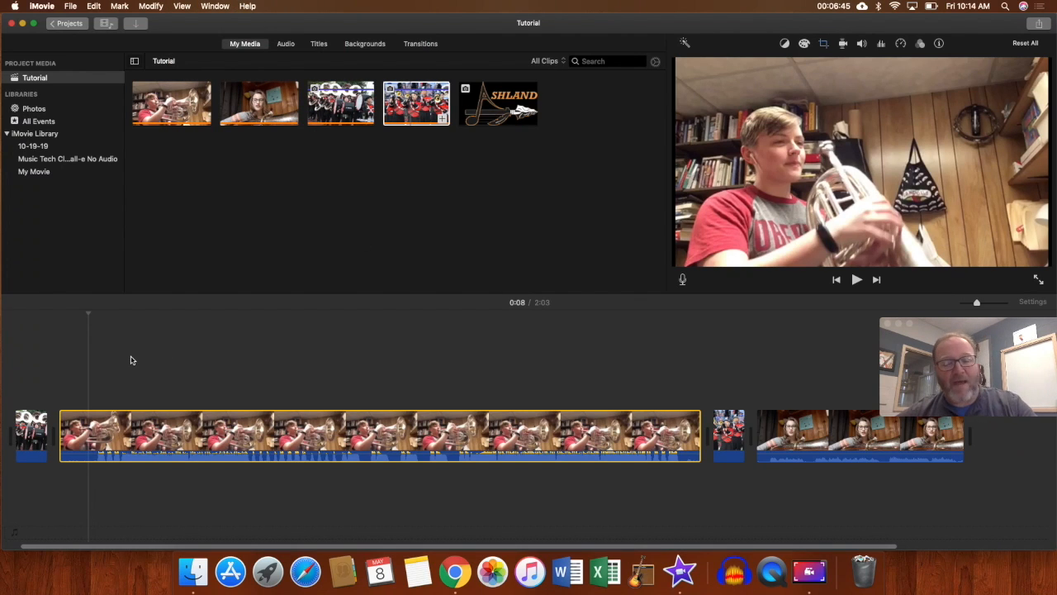
key("super+b")
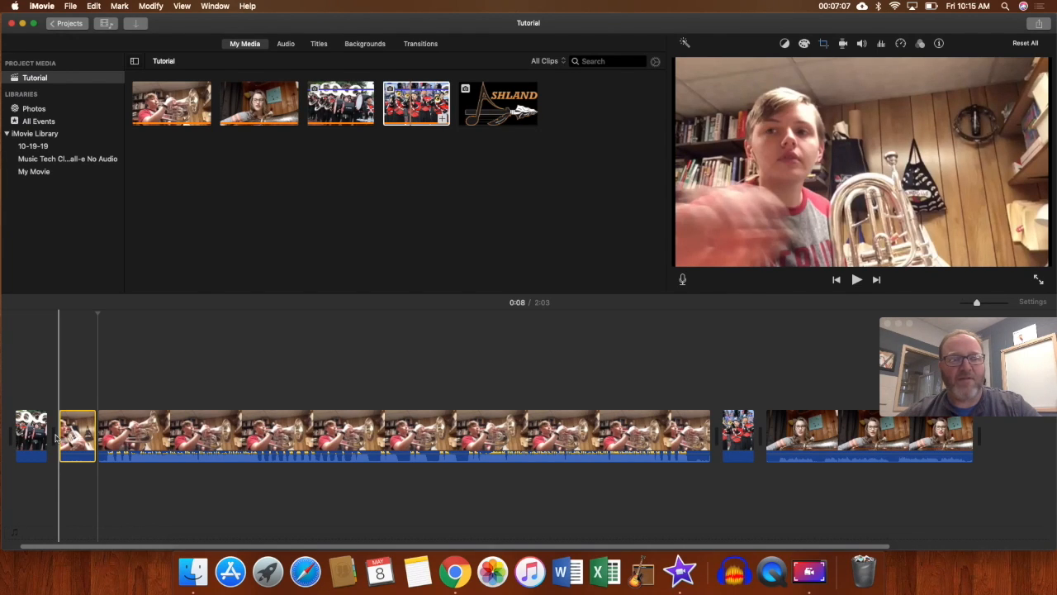
Play past the split to check the cut point and delete the short first segment of the baritone video.
key("space")
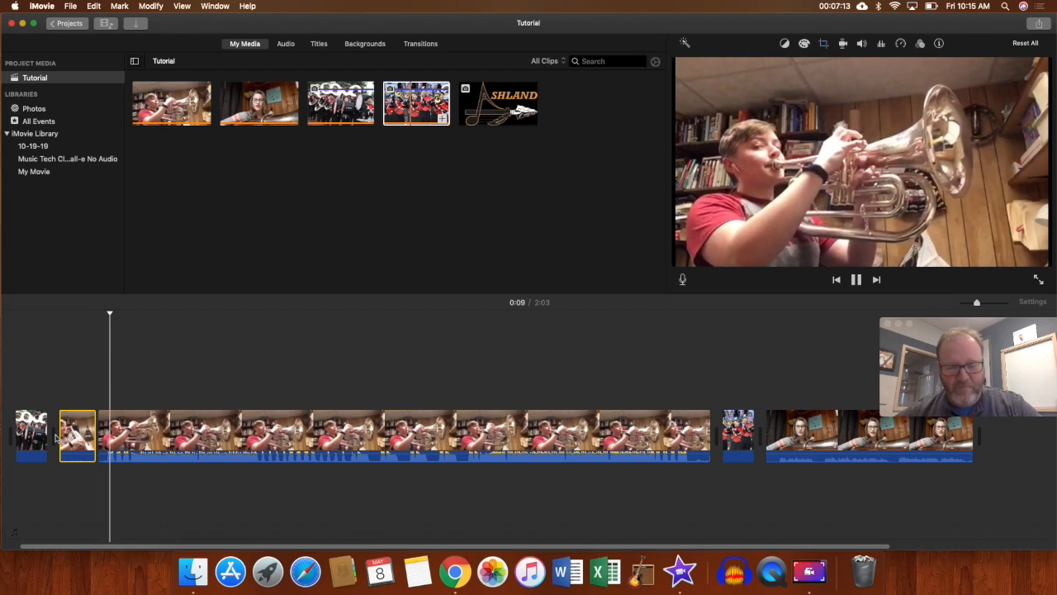
key("space")
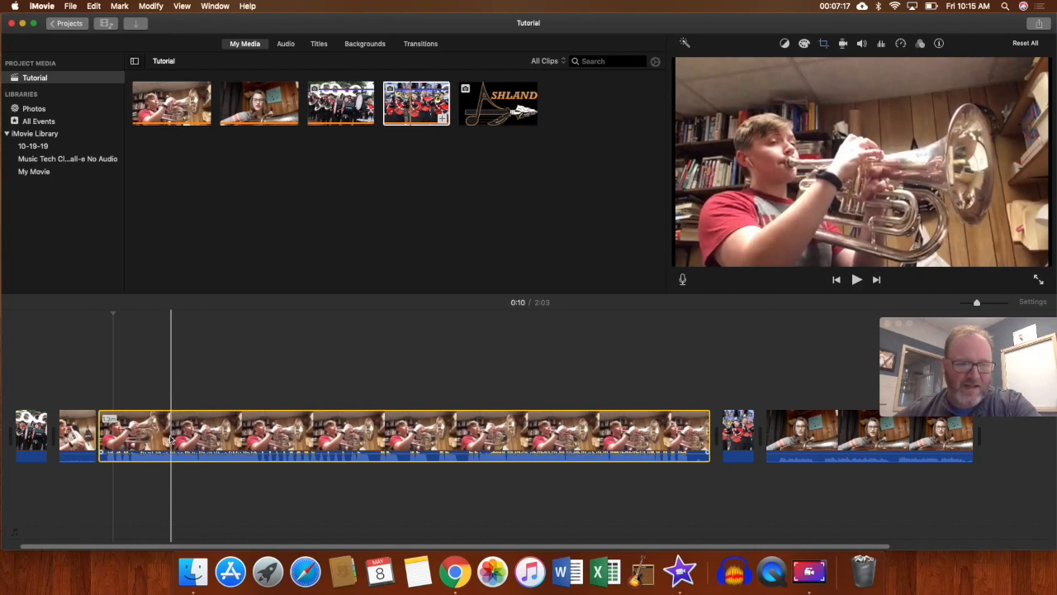
left_click(80, 438)
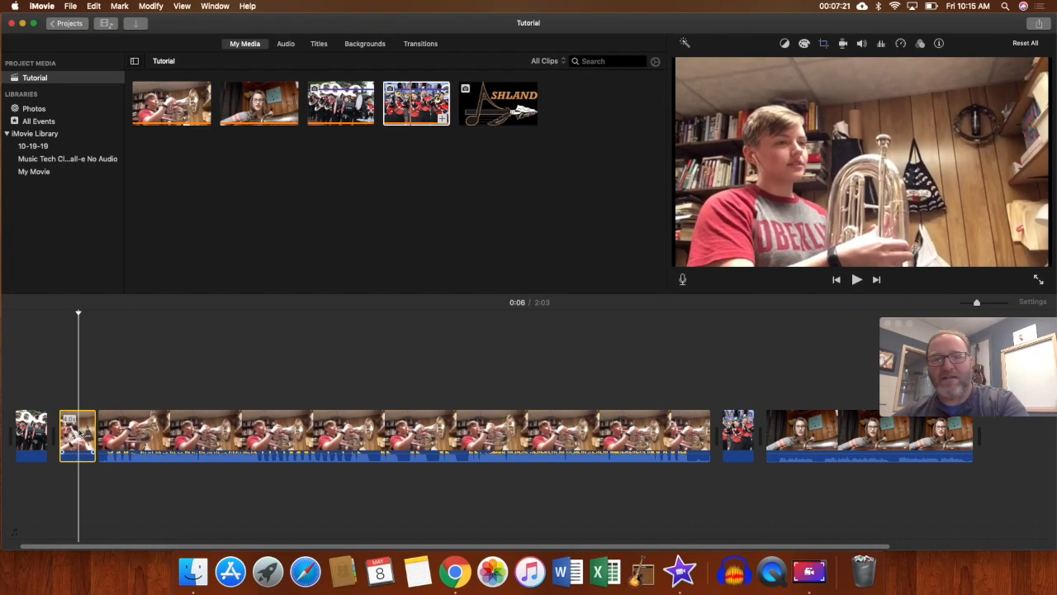
key("Delete")
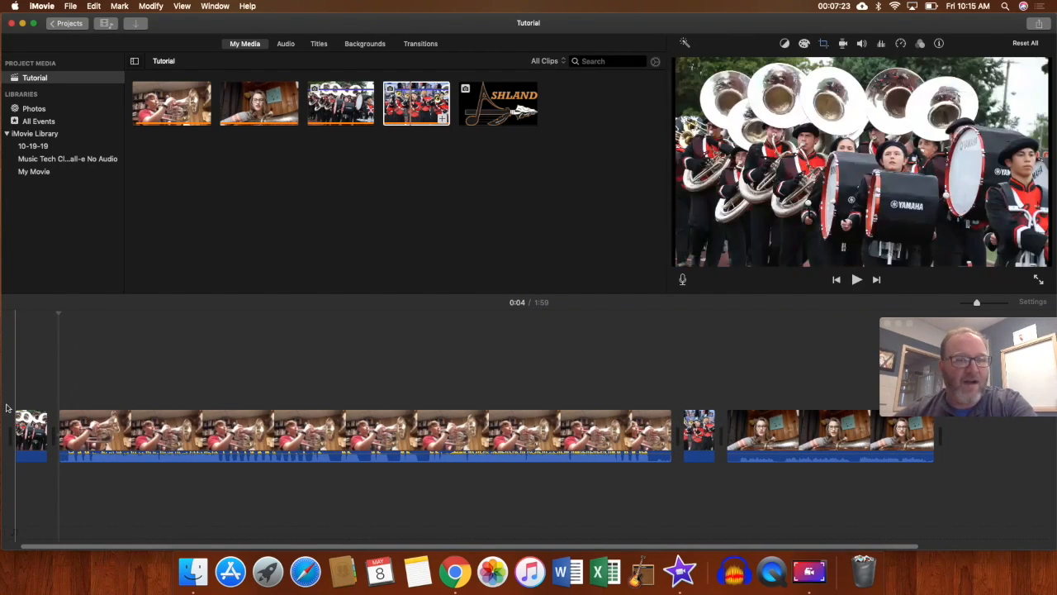
Play the movie from the start to check the transition from the opening photo into the trimmed baritone video.
left_click(8, 405)
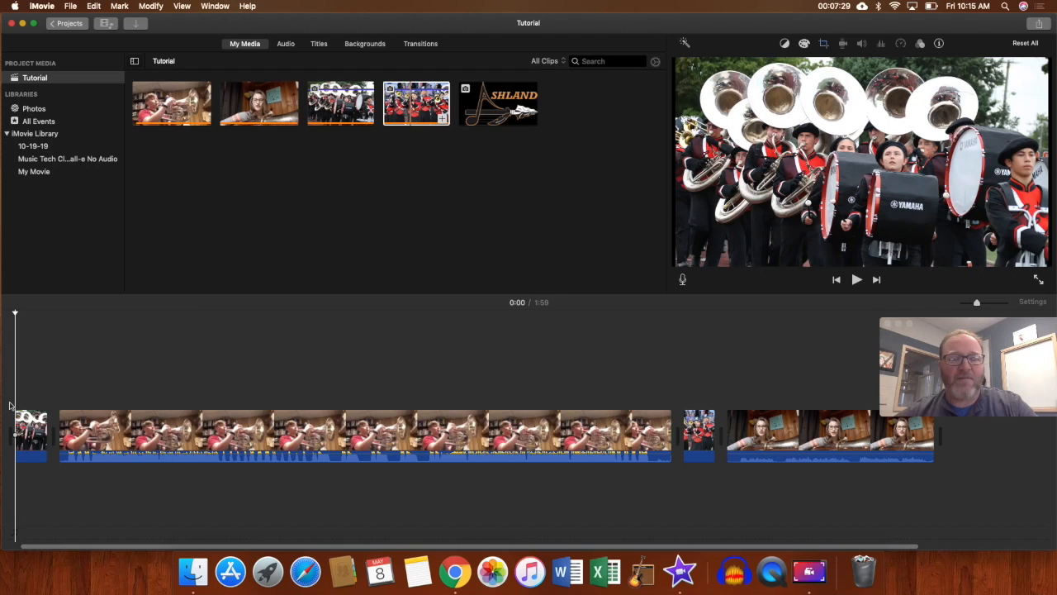
key("space")
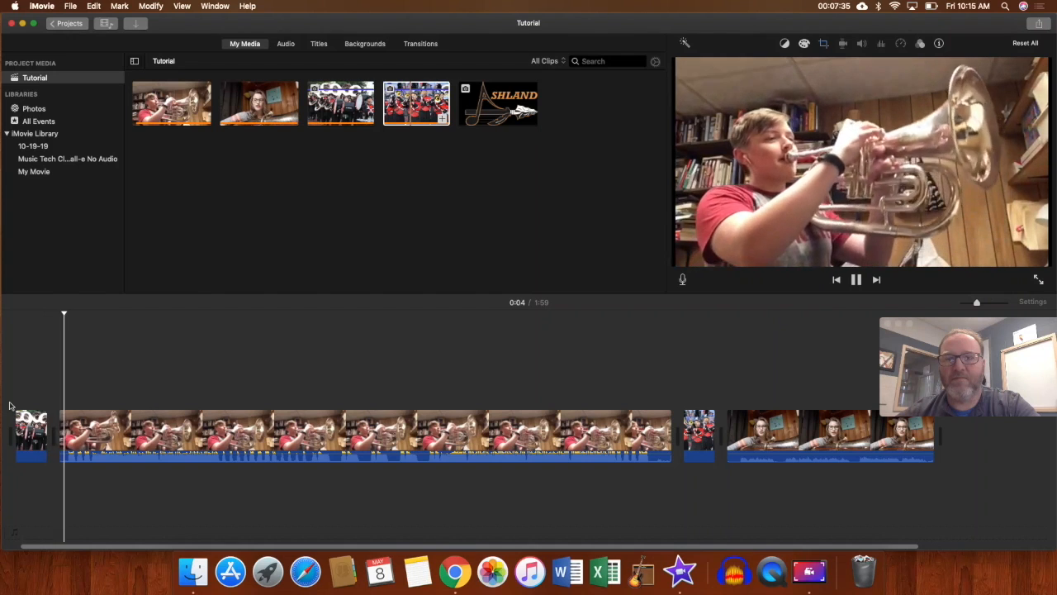
key("space")
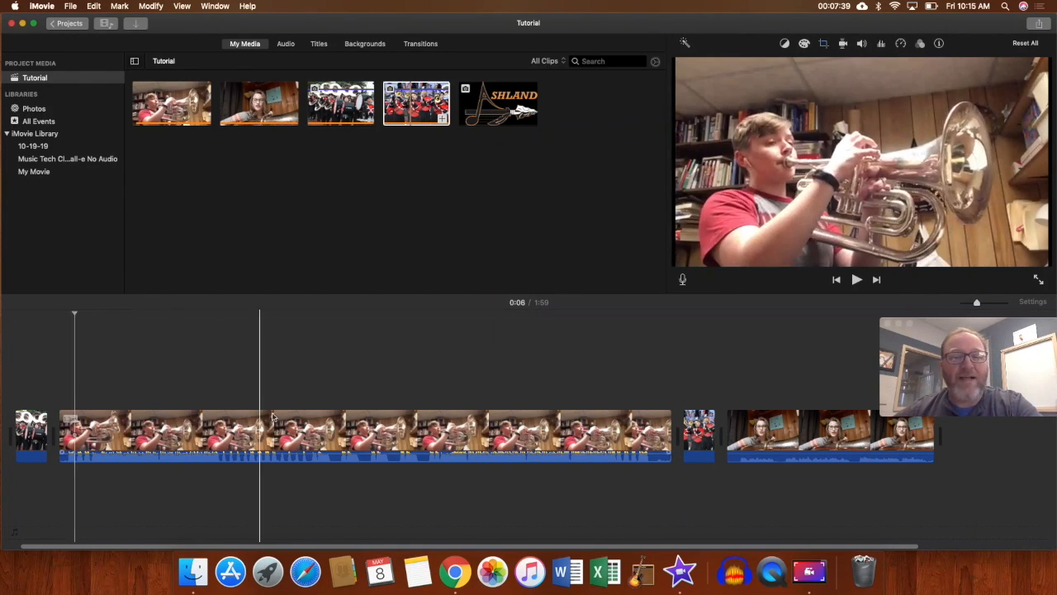
Split the baritone video at about 1:25, where the student has stopped playing, and delete the leftover end segment.
left_click(594, 425)
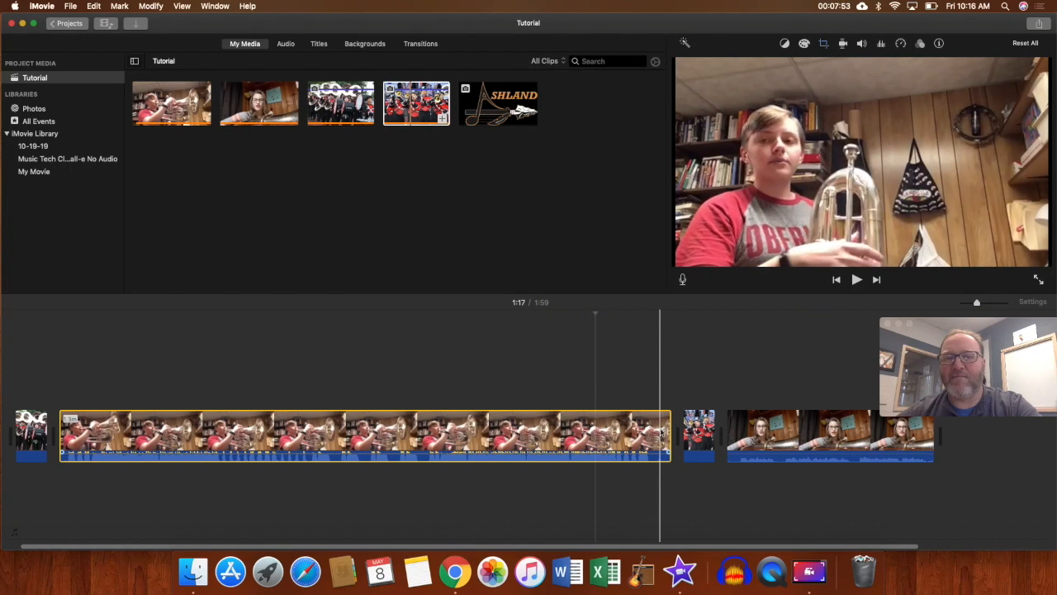
left_click(662, 431)
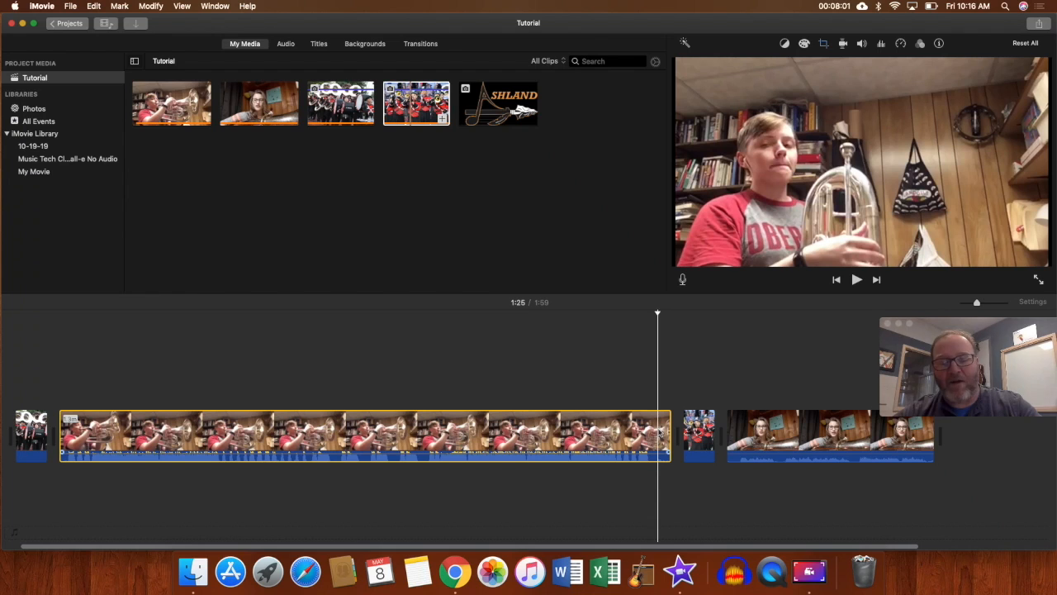
key("super+b")
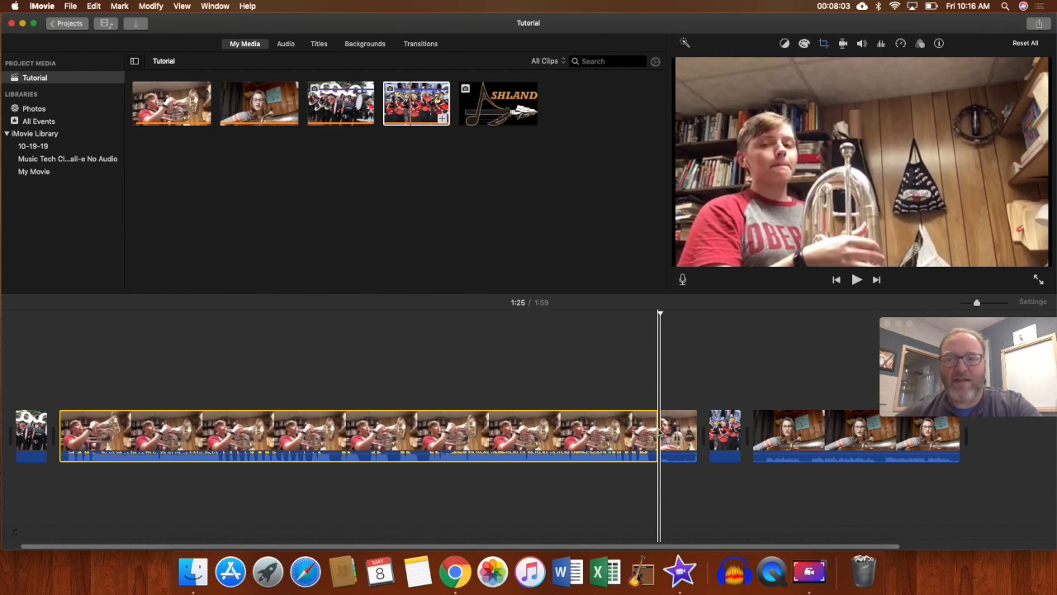
left_click(677, 435)
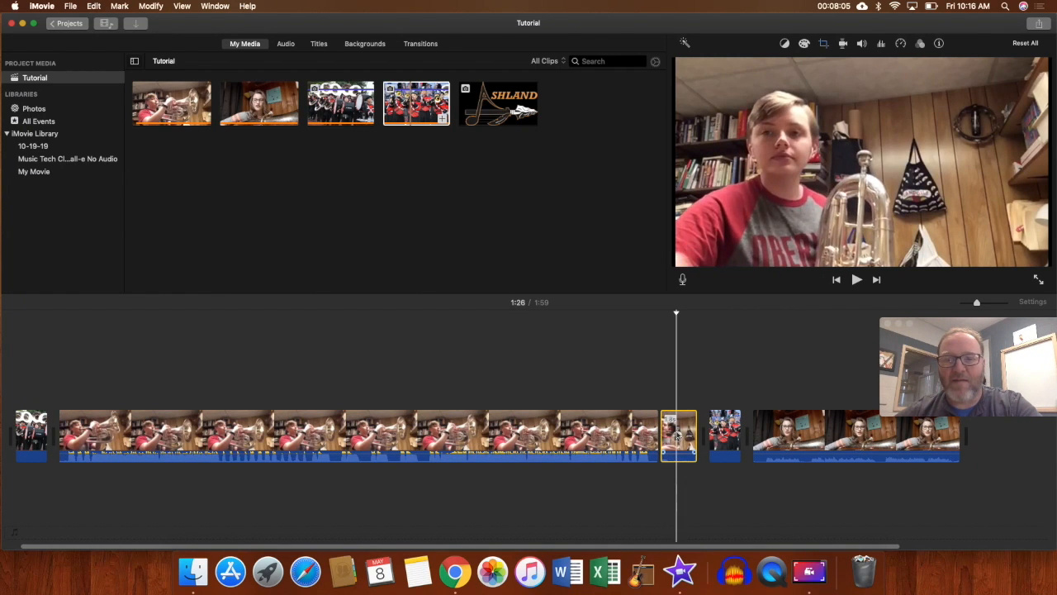
key("Delete")
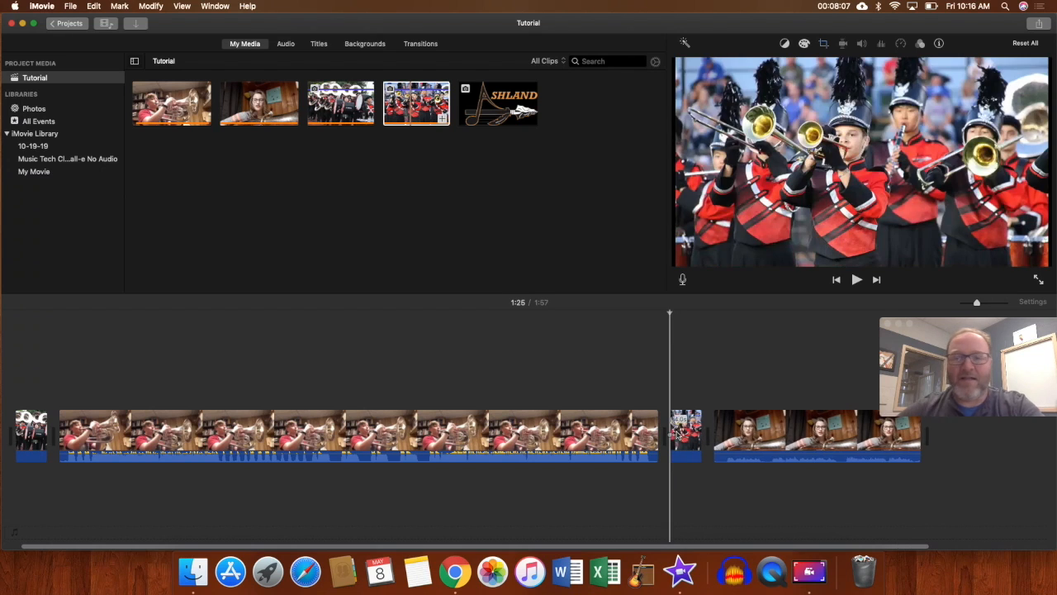
Play from about 1:17 to 1:32 to check the baritone video's new ending, the second photo and the following video's start.
left_click(603, 435)
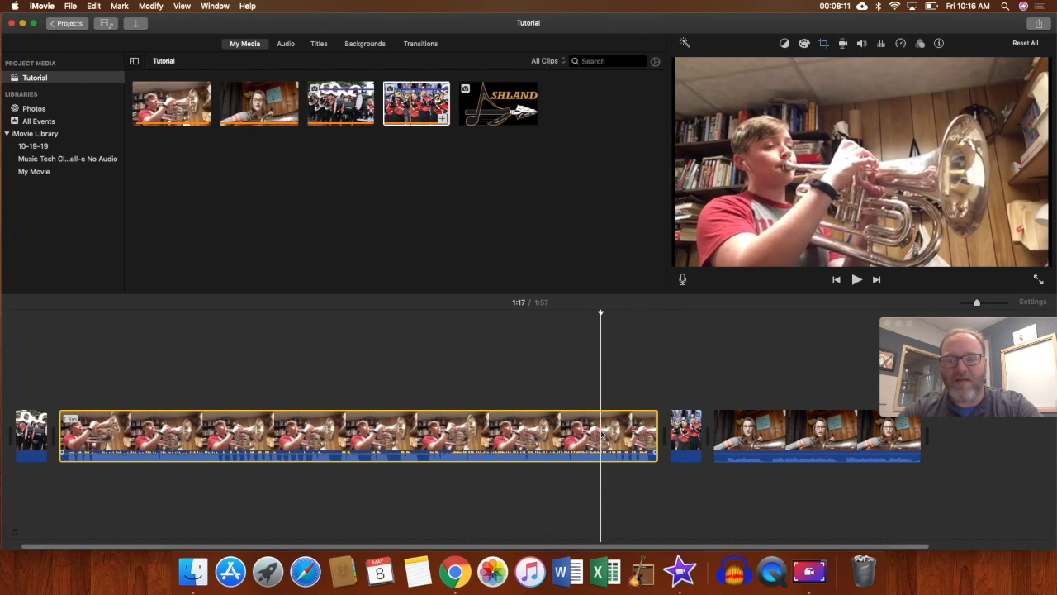
key("space")
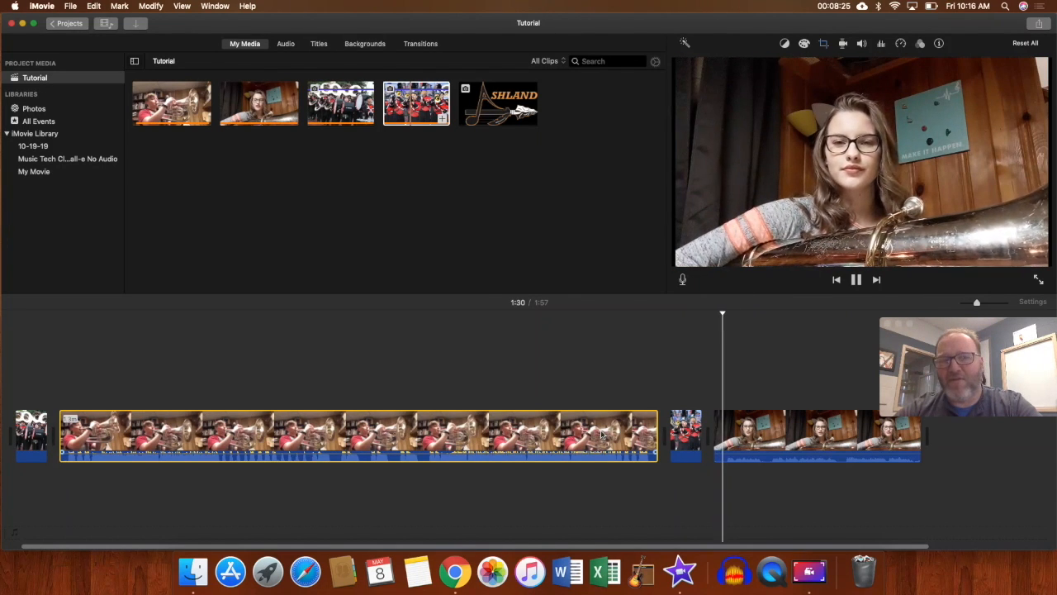
key("space")
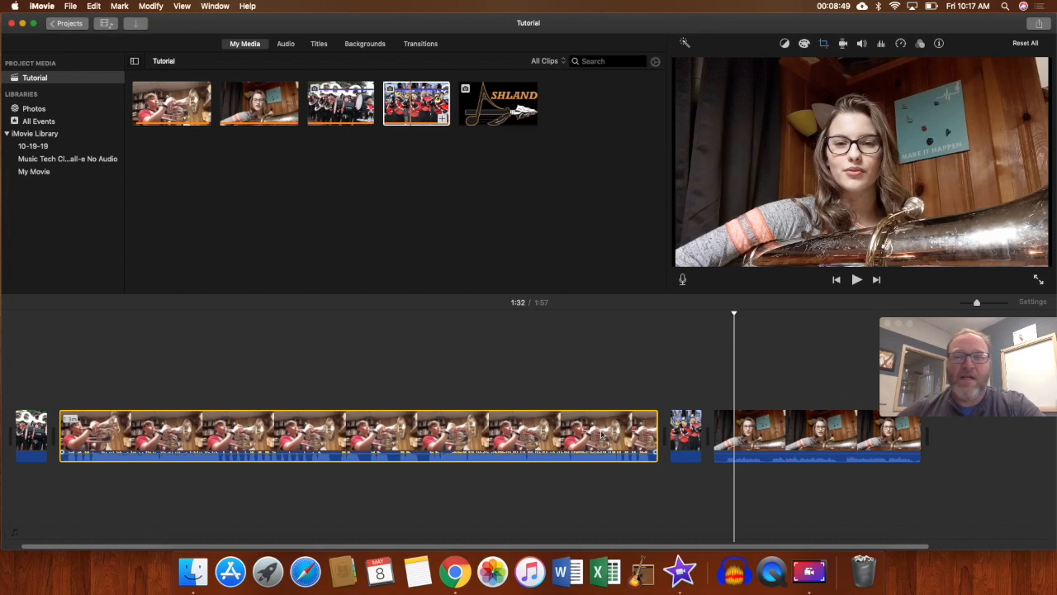
Lengthen the opening sousaphone and drum photo past 10 seconds by extending its end in the timeline.
left_click(478, 471)
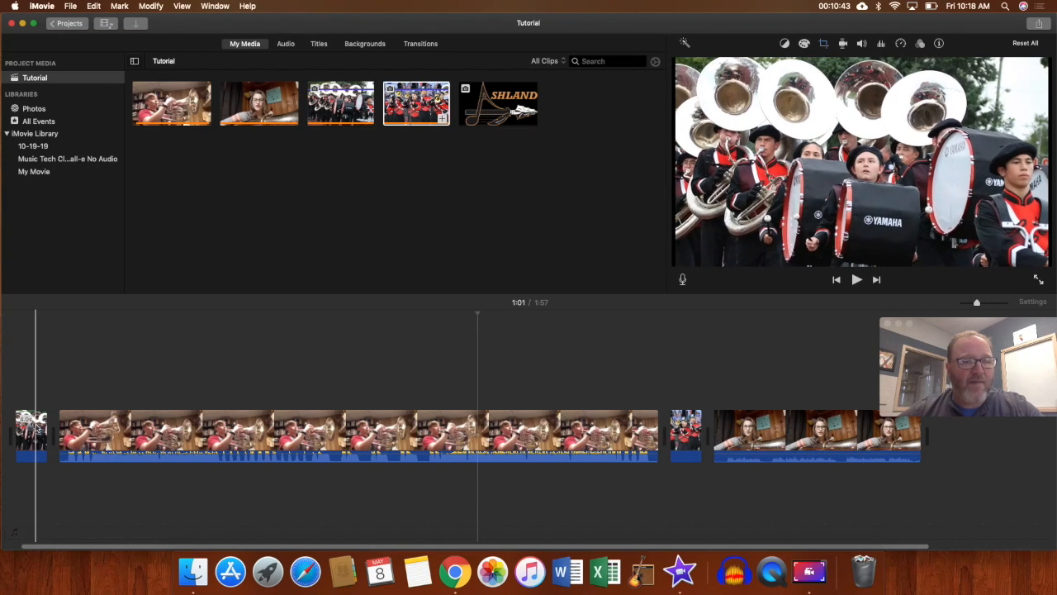
left_click(36, 428)
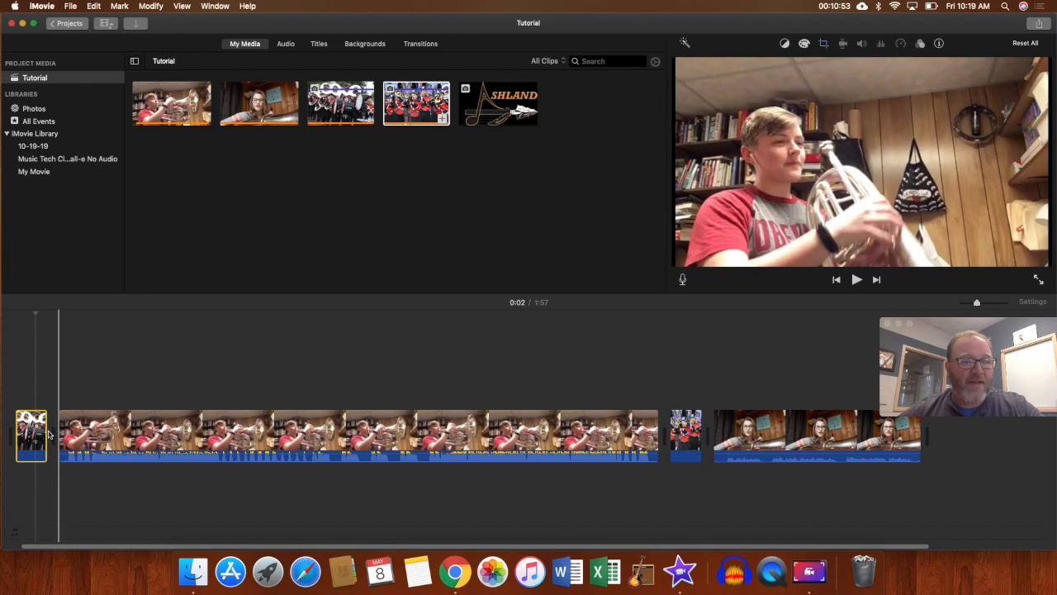
left_click_drag(47, 432, 83, 427)
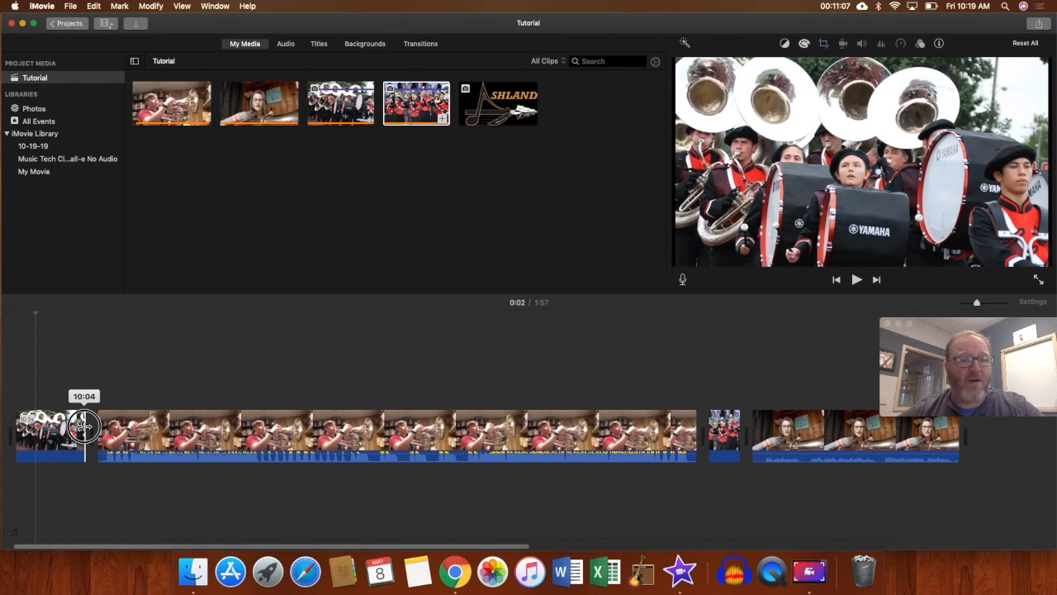
left_click_drag(83, 426, 82, 426)
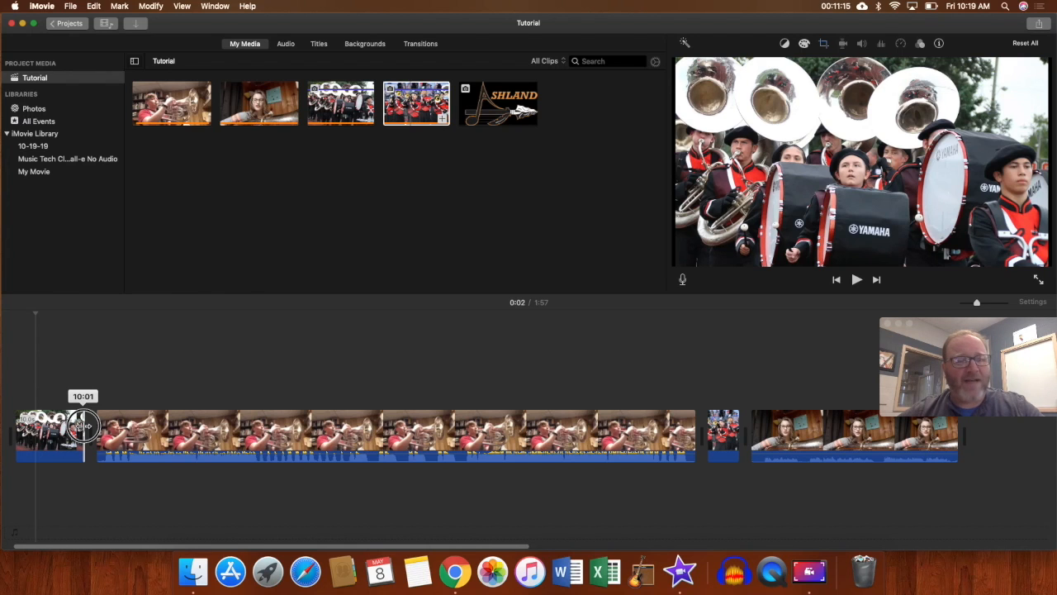
mouse_move(83, 425)
left_mouse_down()
mouse_move(147, 421)
mouse_move(52, 424)
mouse_move(102, 426)
left_mouse_up()
Trim a sliver off the end of the baritone video in the timeline.
left_click(213, 423)
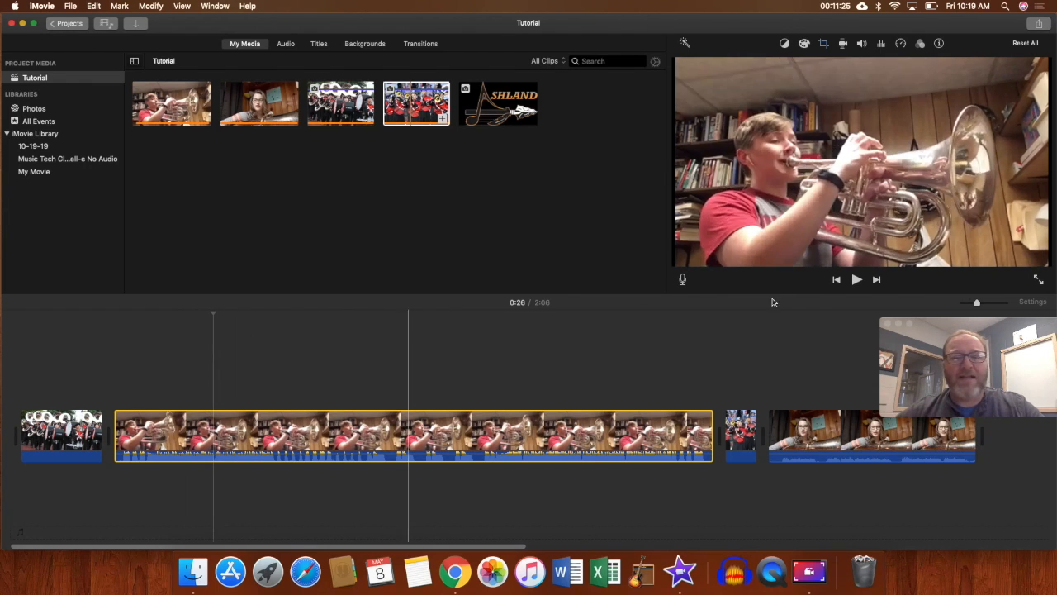
left_click(696, 429)
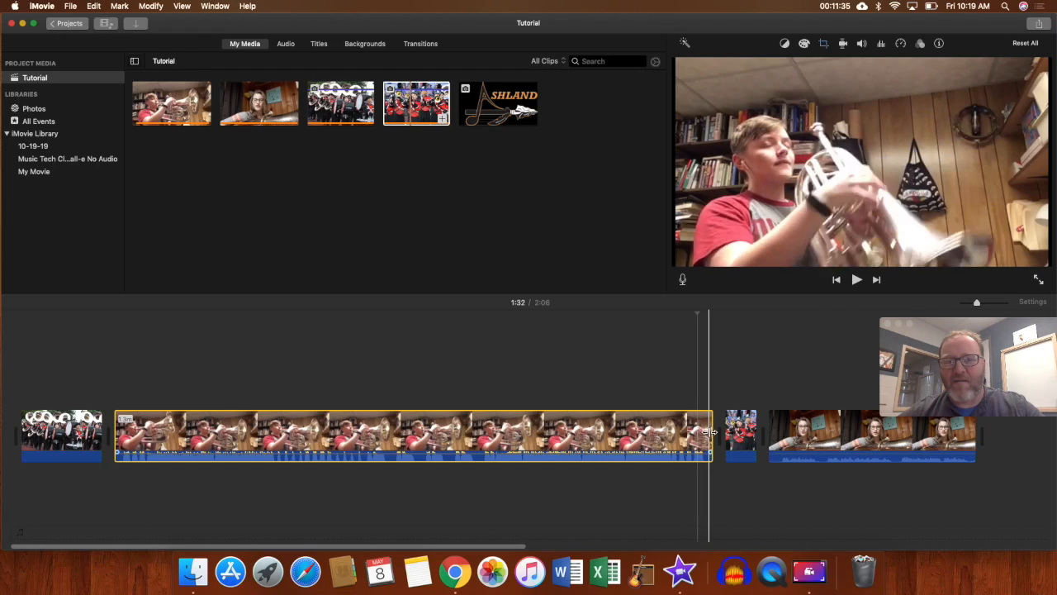
left_click_drag(710, 432, 704, 431)
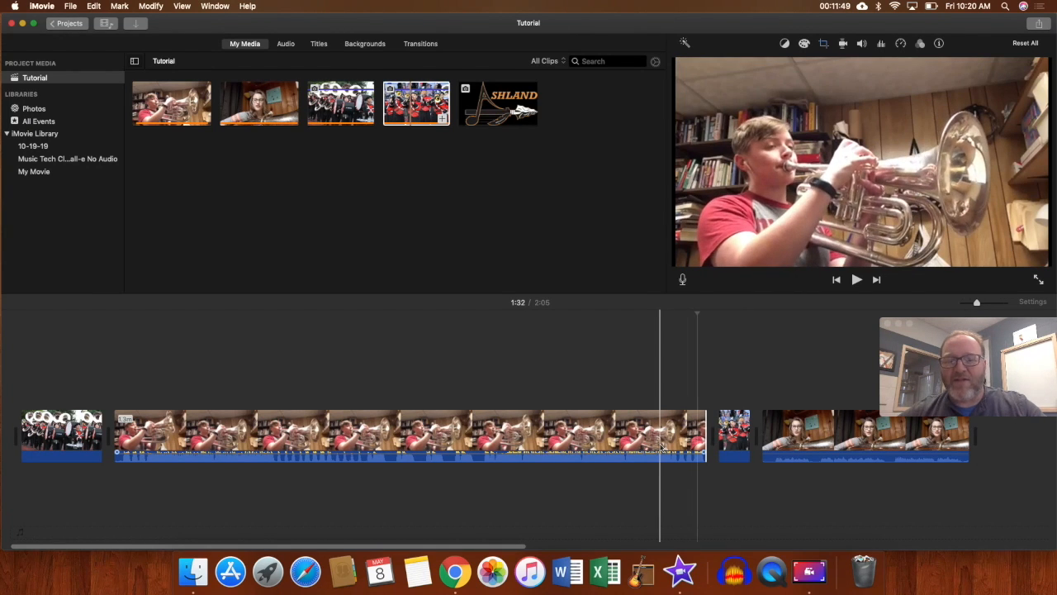
Play from about 1:28 to 1:35 to check the baritone video's ending and the cut to the second photo.
left_click(662, 446)
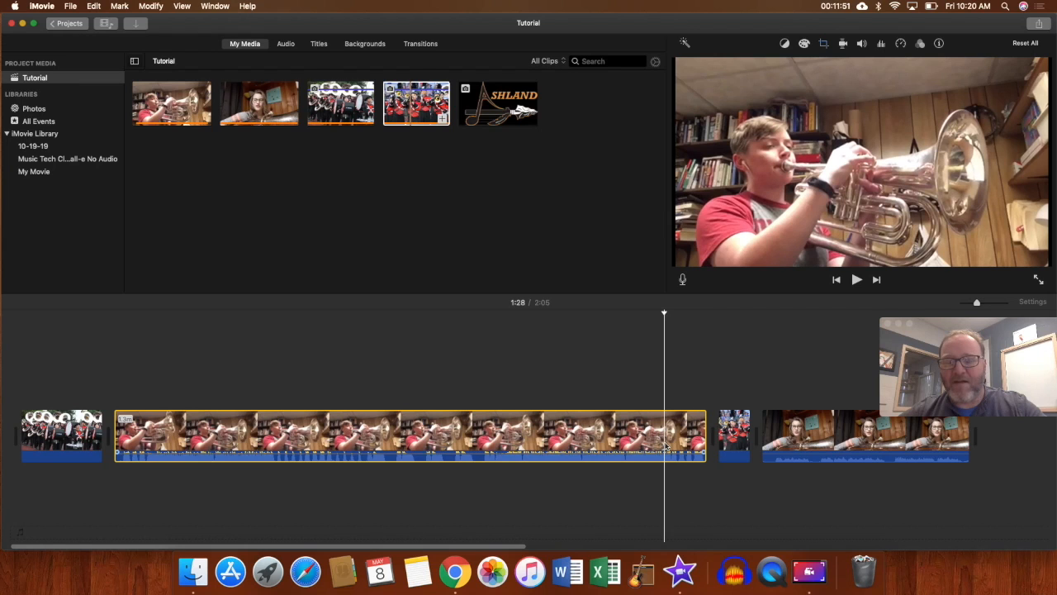
key("space")
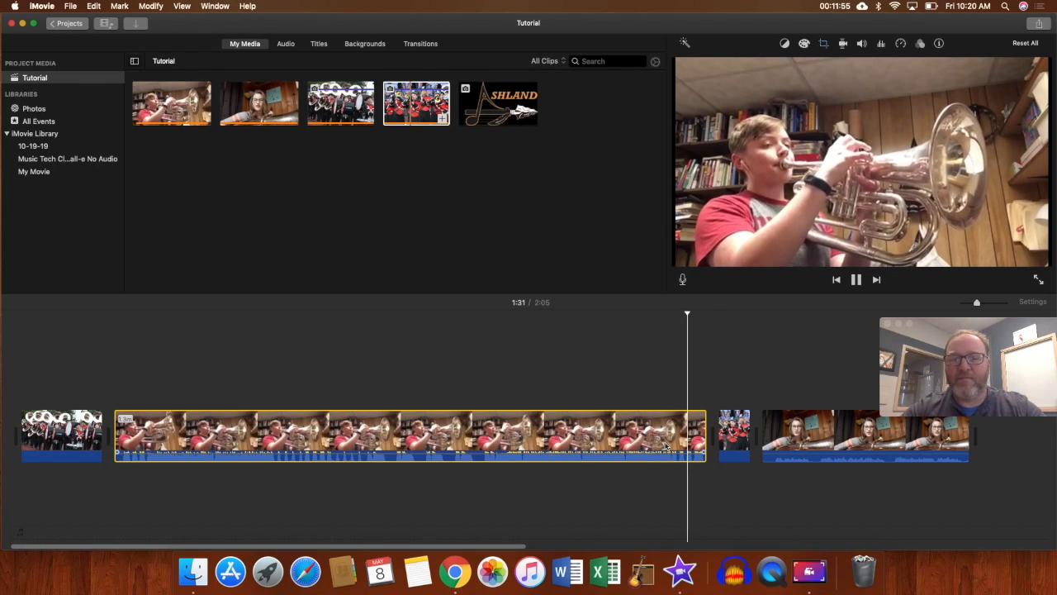
key("F11")
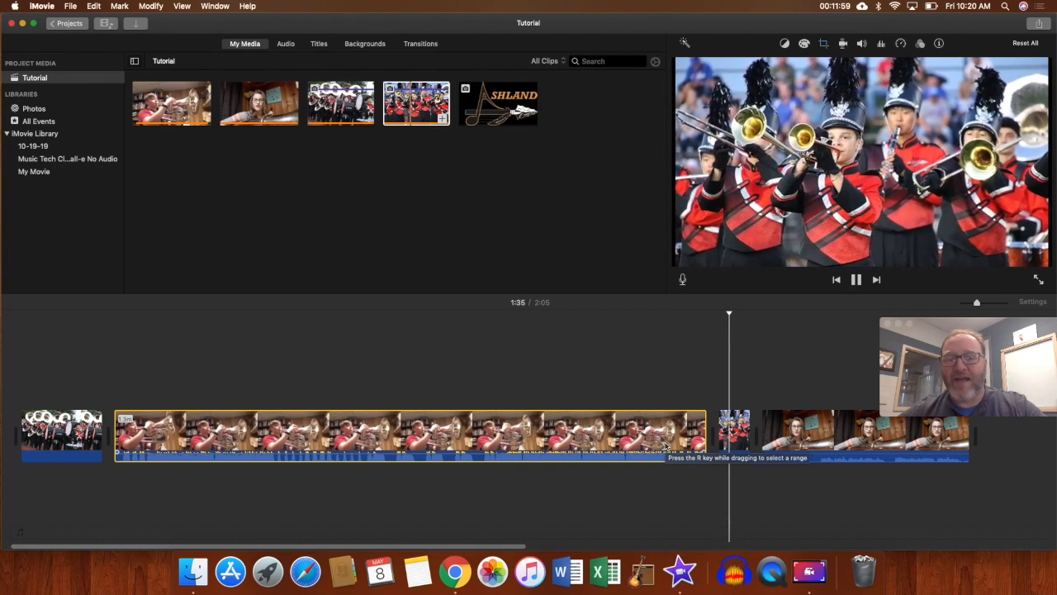
key("space")
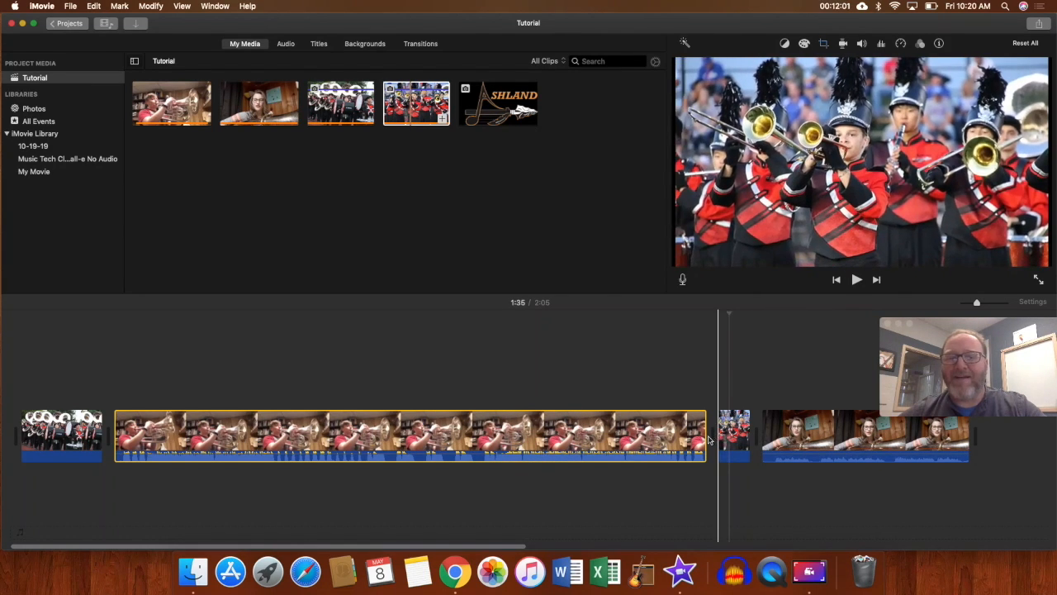
Readjust the baritone video's end by extending it to bring back cut footage and trimming most of that off again.
left_click_drag(708, 435, 733, 437)
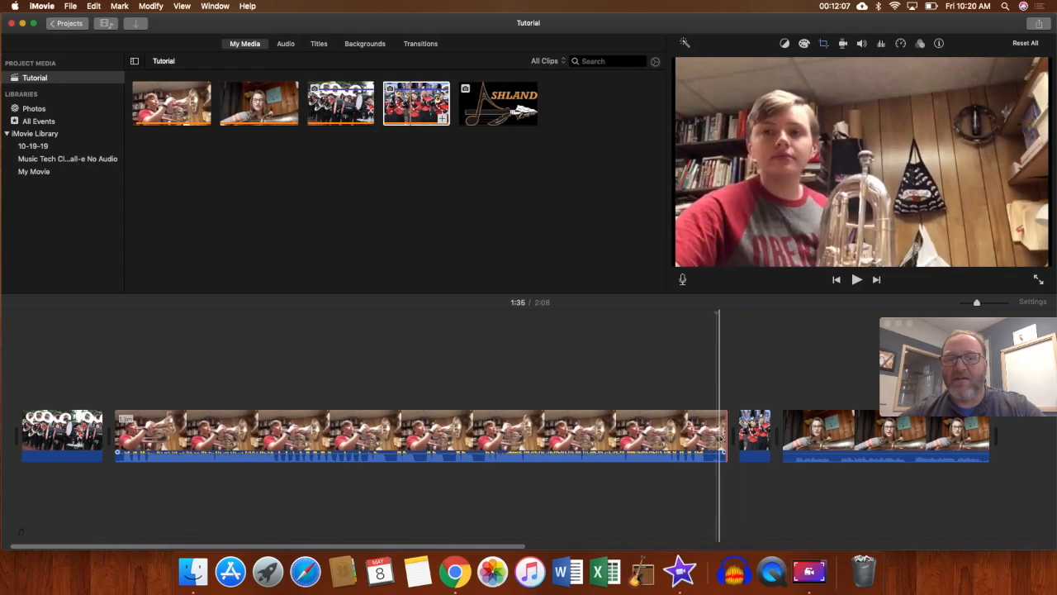
left_click(725, 436)
left_click_drag(725, 436, 709, 436)
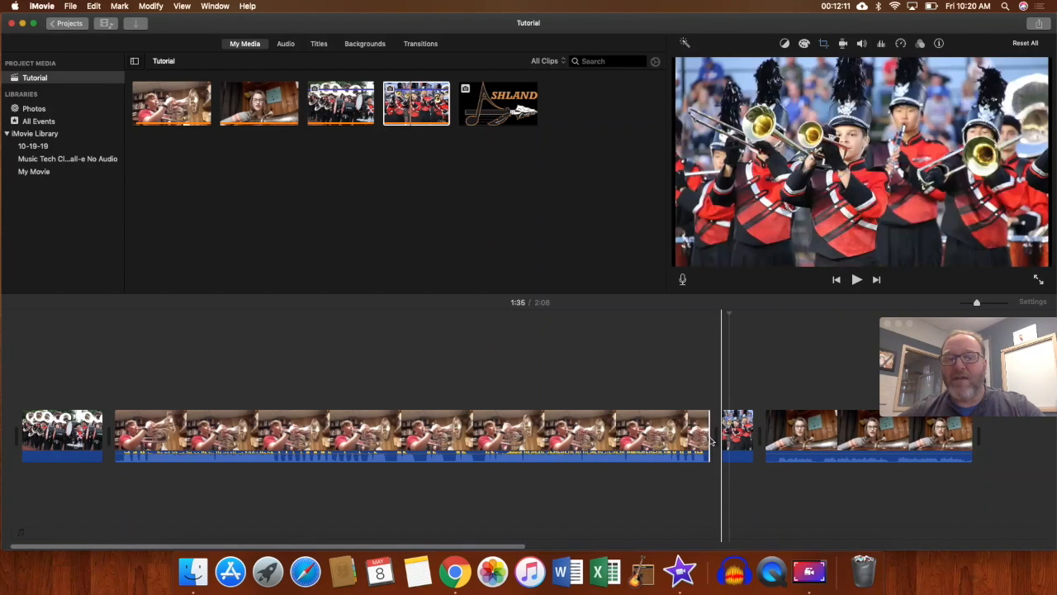
Add a Pop-up Lower Third title over the opening sousaphone and drum photo, starting at about 0:03.
left_click(85, 437)
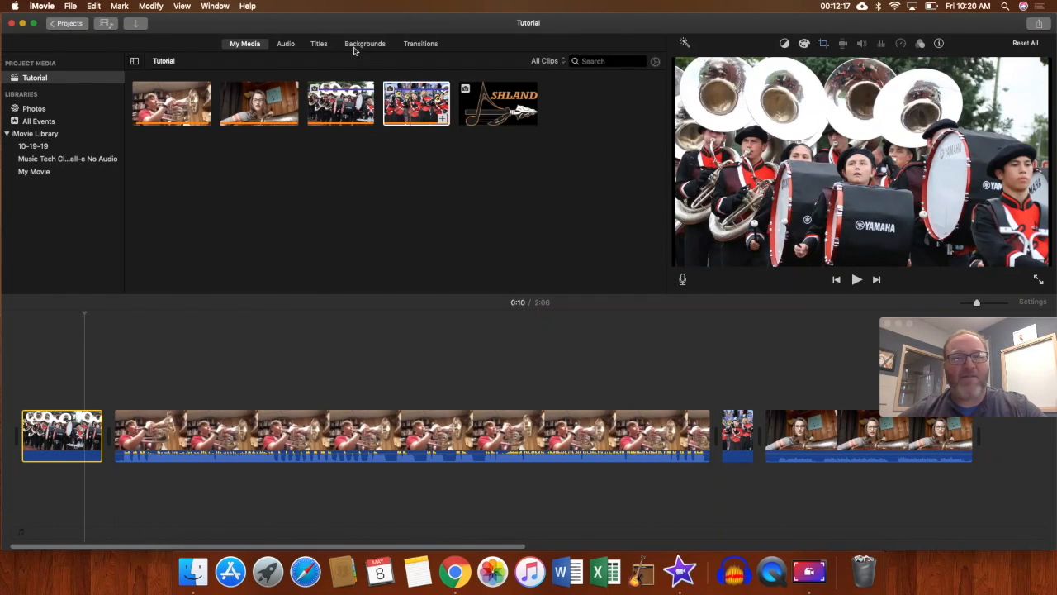
left_click(319, 45)
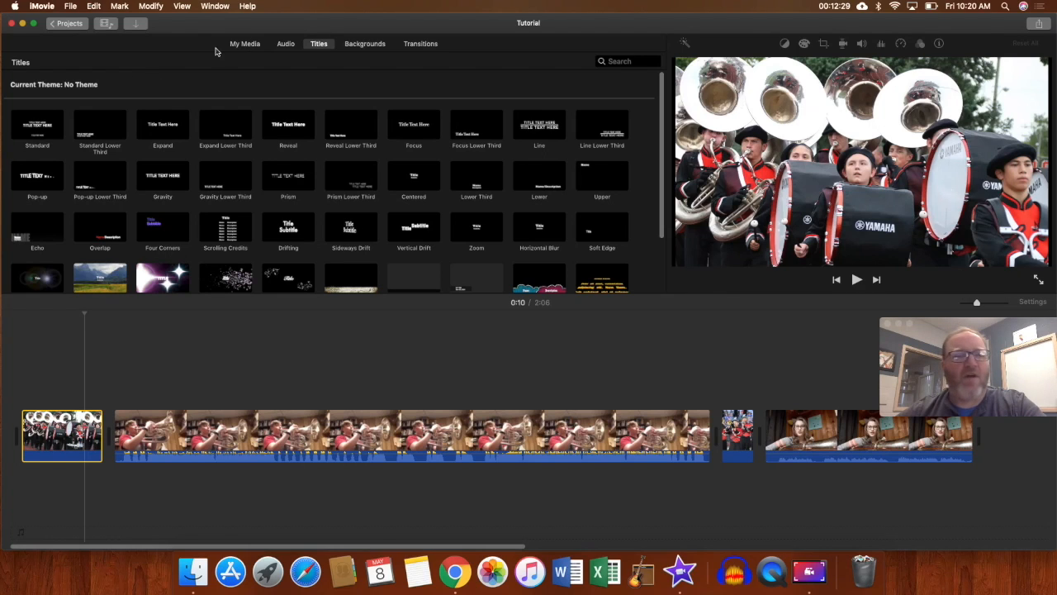
left_click(14, 128)
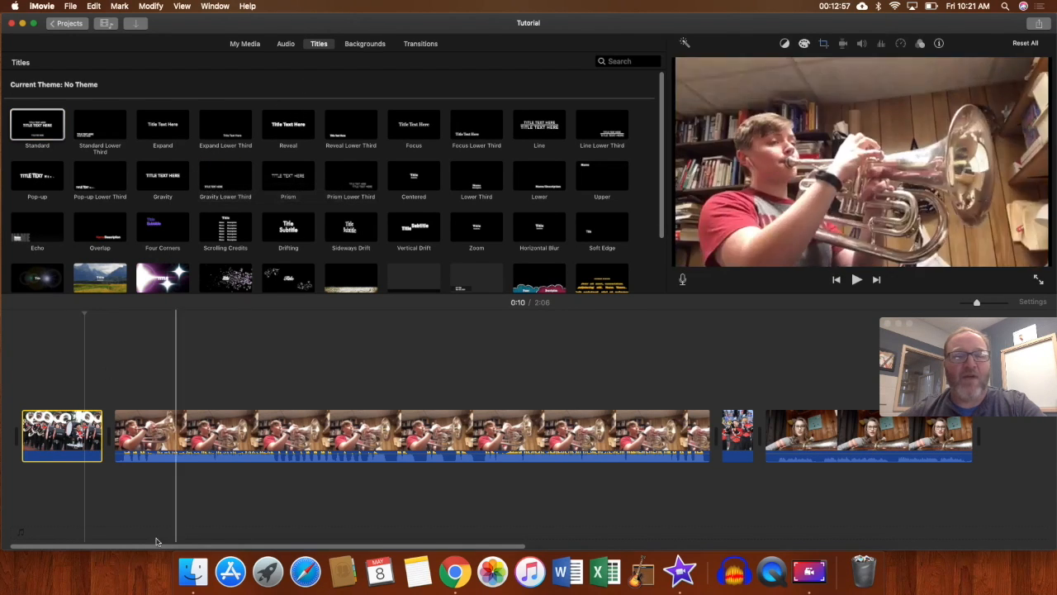
left_click(53, 438)
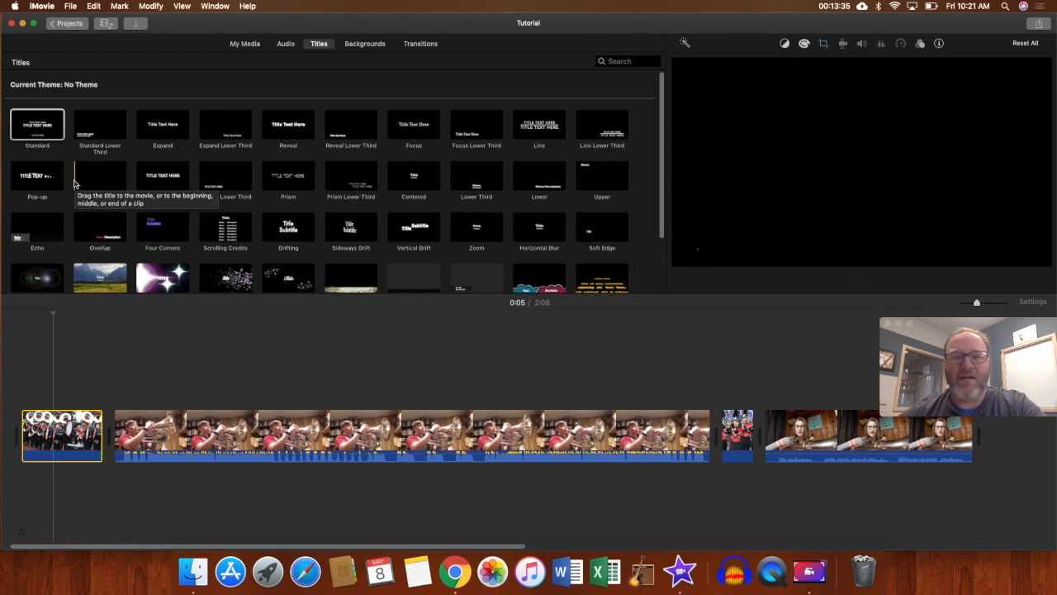
left_click(94, 177)
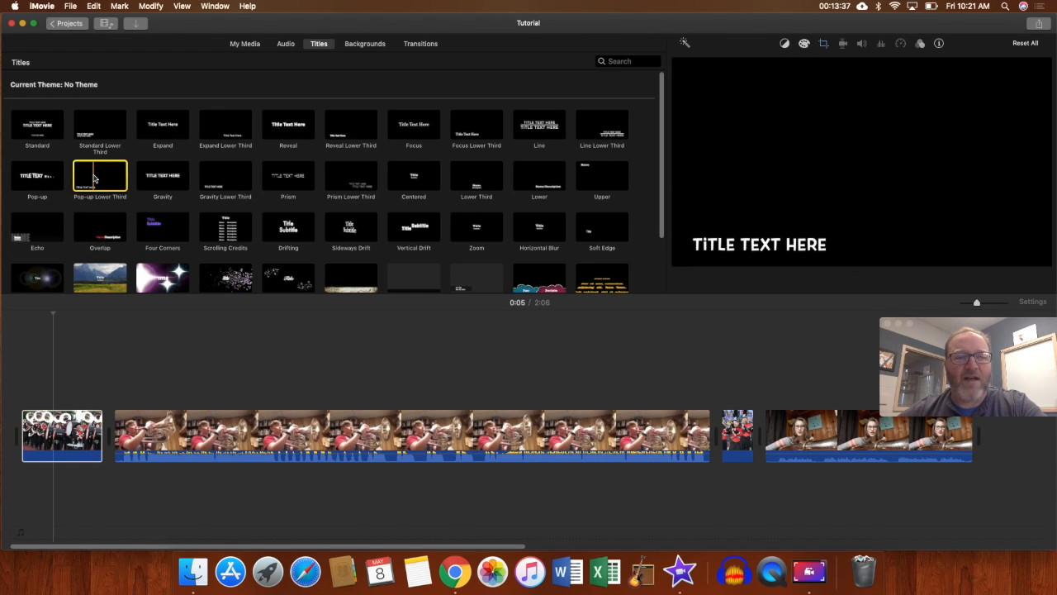
left_click_drag(94, 178, 39, 366)
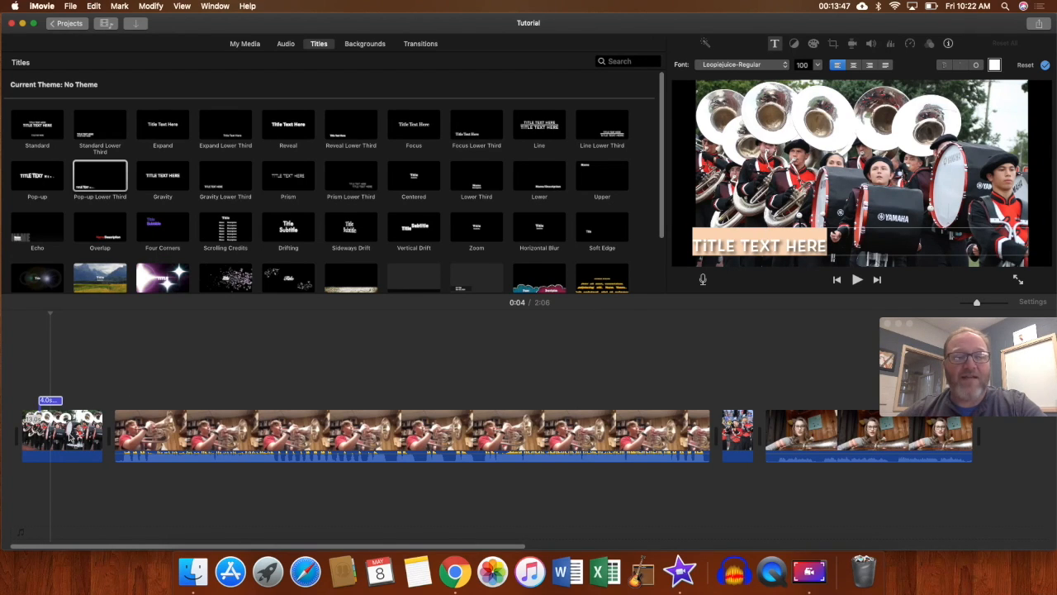
left_click(691, 350)
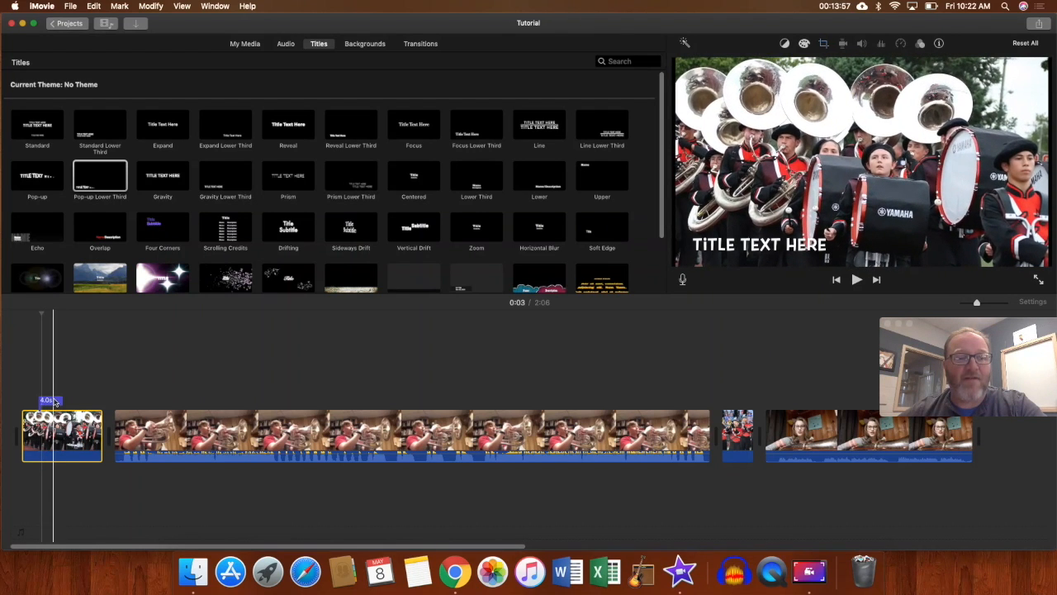
Replace the placeholder text of the pop-up title with TUTORIAL VIDEO.
left_click(52, 400)
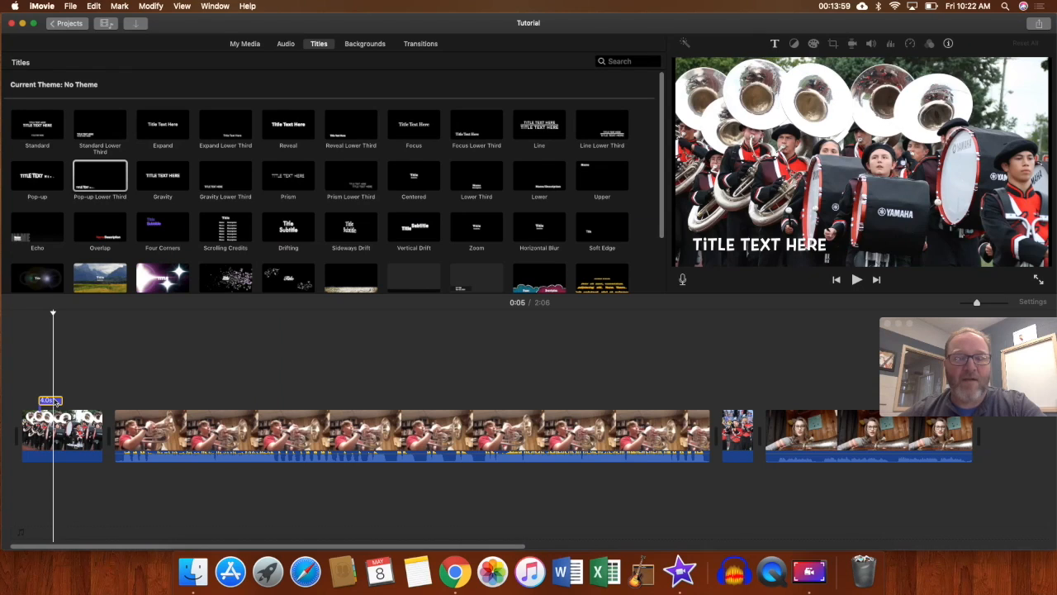
double_click(52, 401)
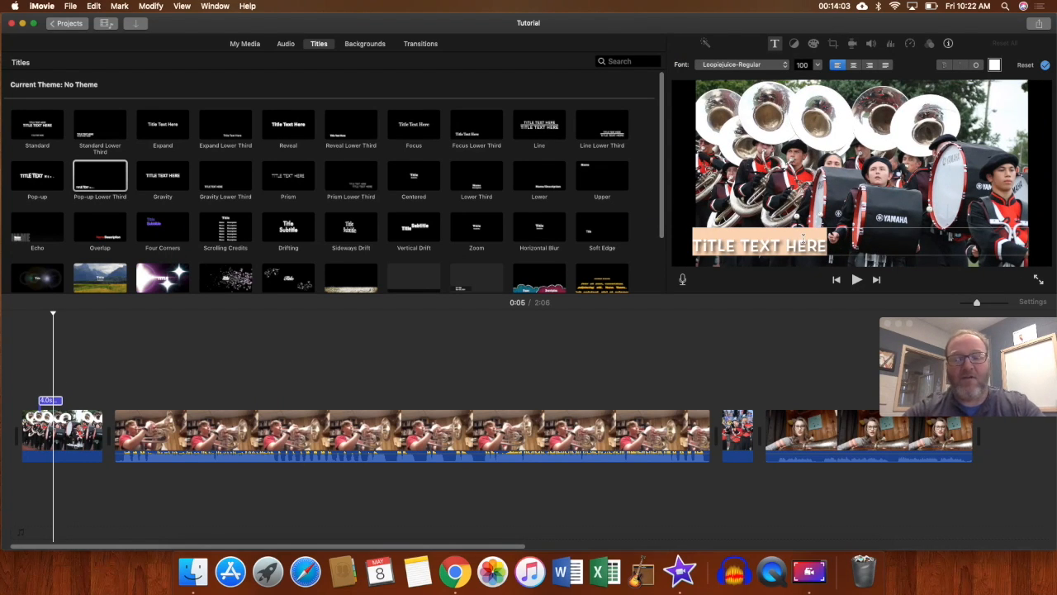
type("TUTORIAL VIDEO")
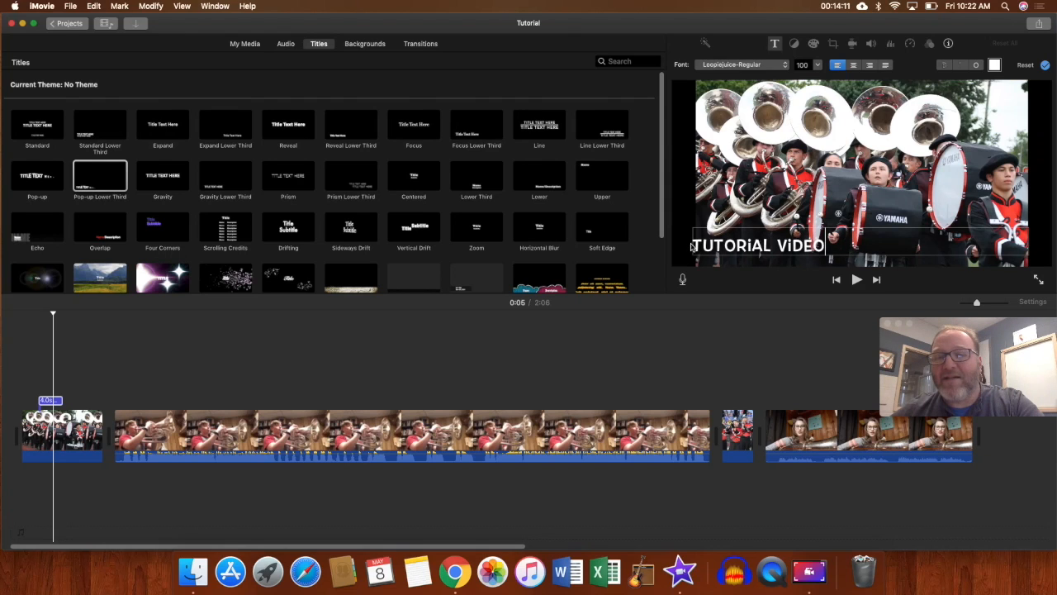
Select the title text and examine the font choices and text colour options without changing them.
left_click_drag(828, 245, 697, 241)
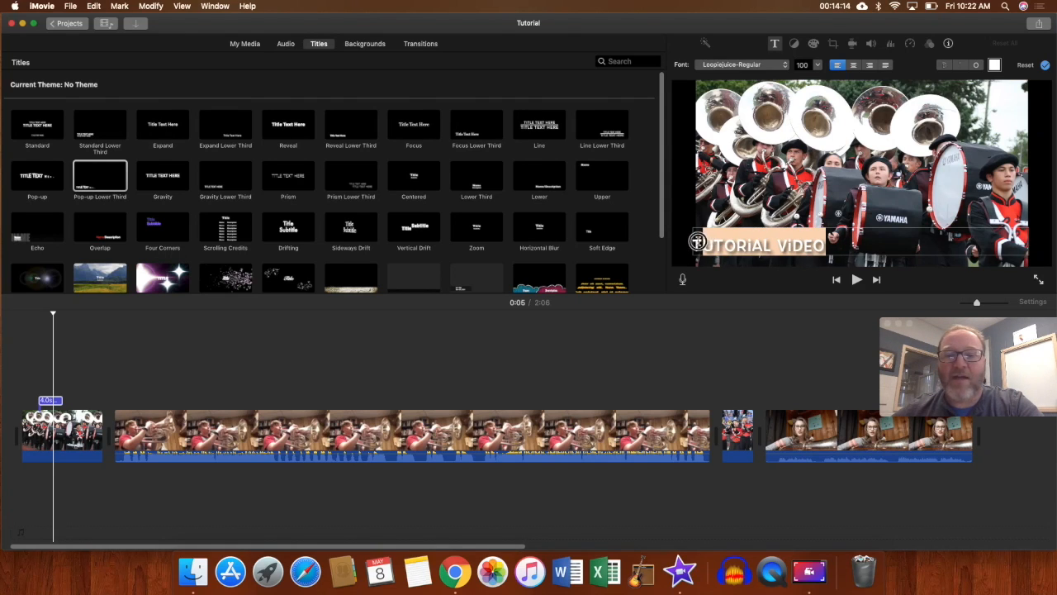
left_click(751, 66)
left_click(752, 66)
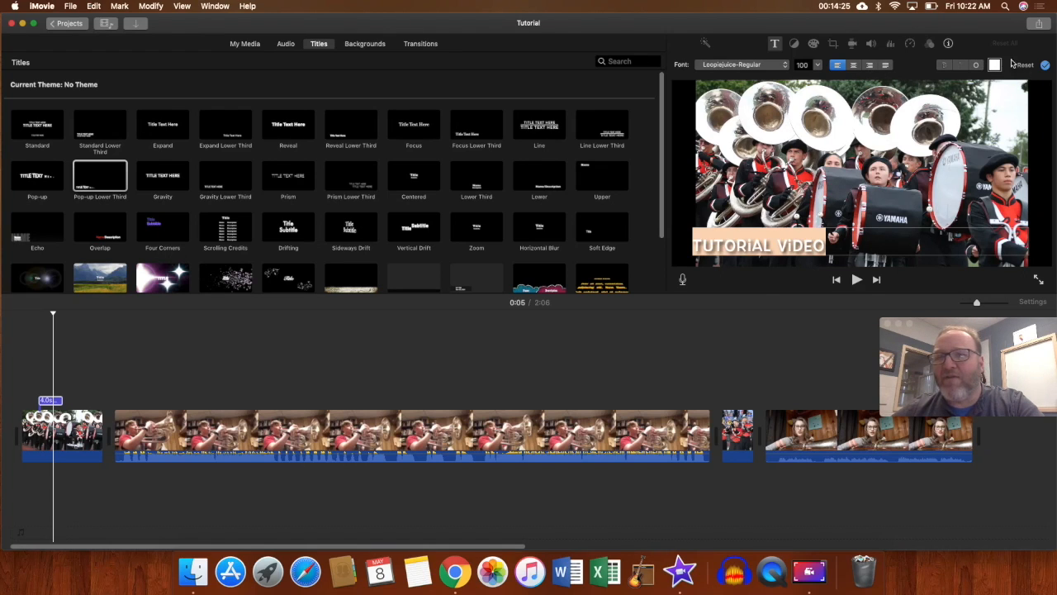
left_click(995, 65)
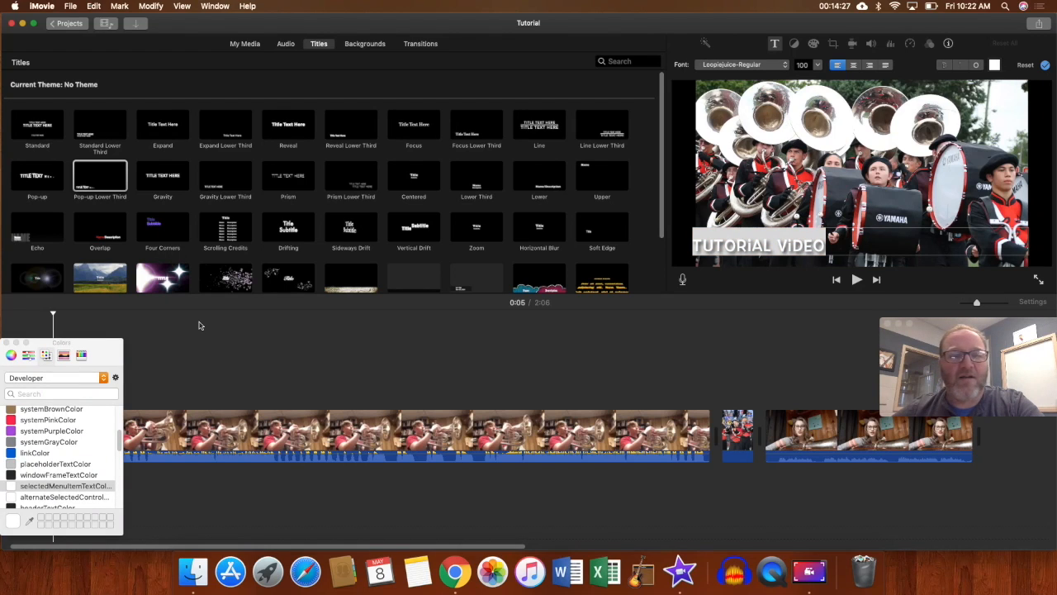
scroll(52, 438, "up", 5)
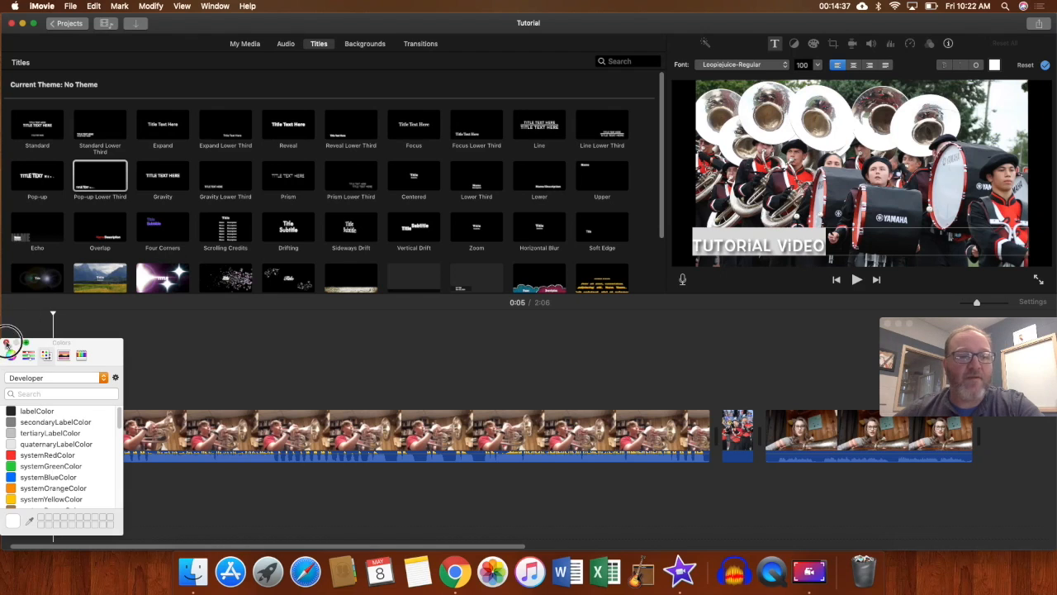
left_click(7, 343)
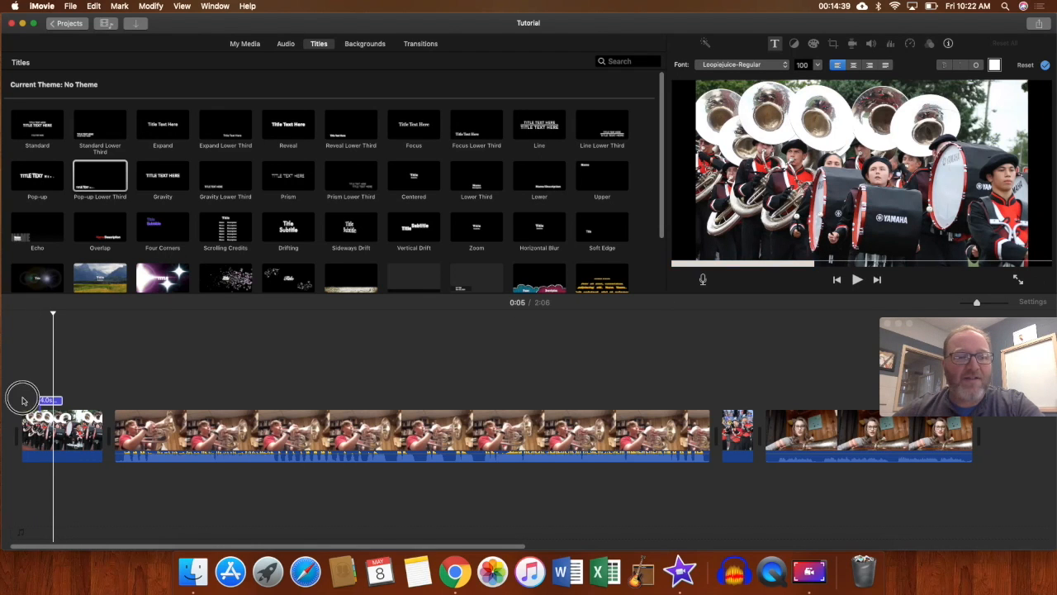
Preview the pop-up title over the opening photo and adjust its duration to 4.3 seconds.
left_click(28, 355)
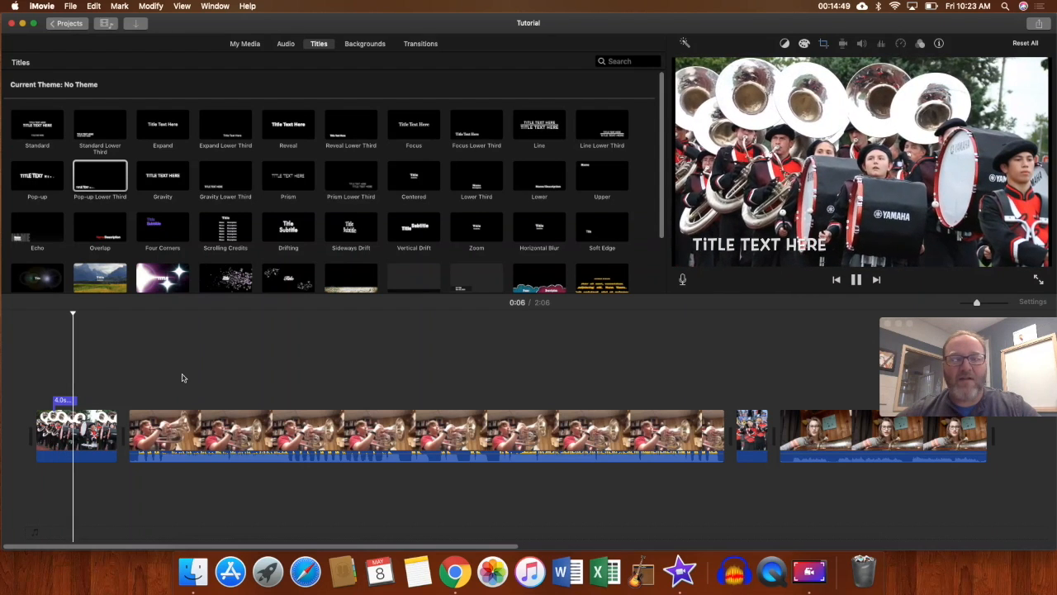
key("space")
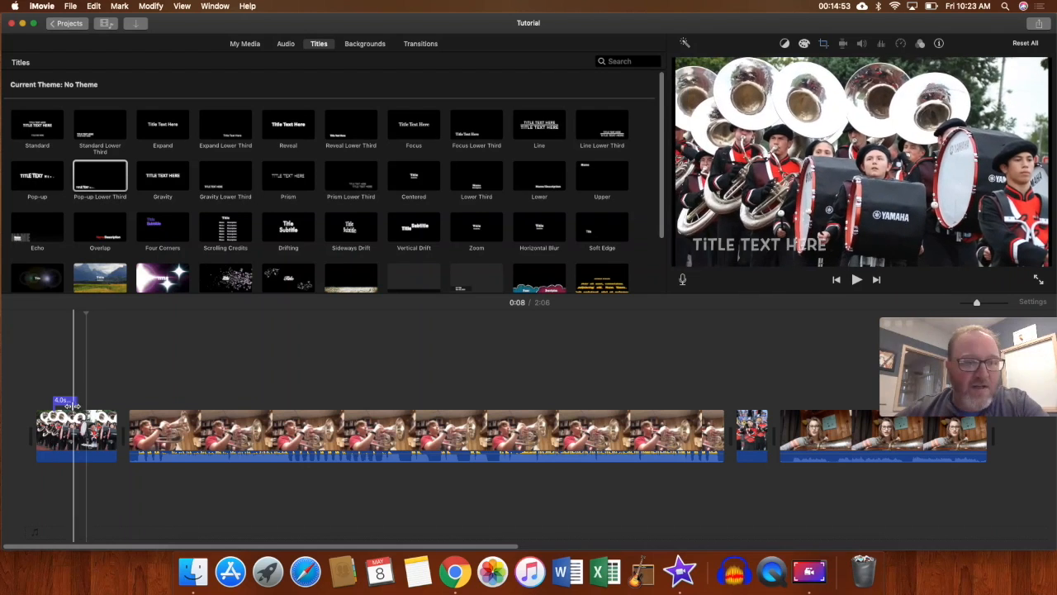
left_click(70, 400)
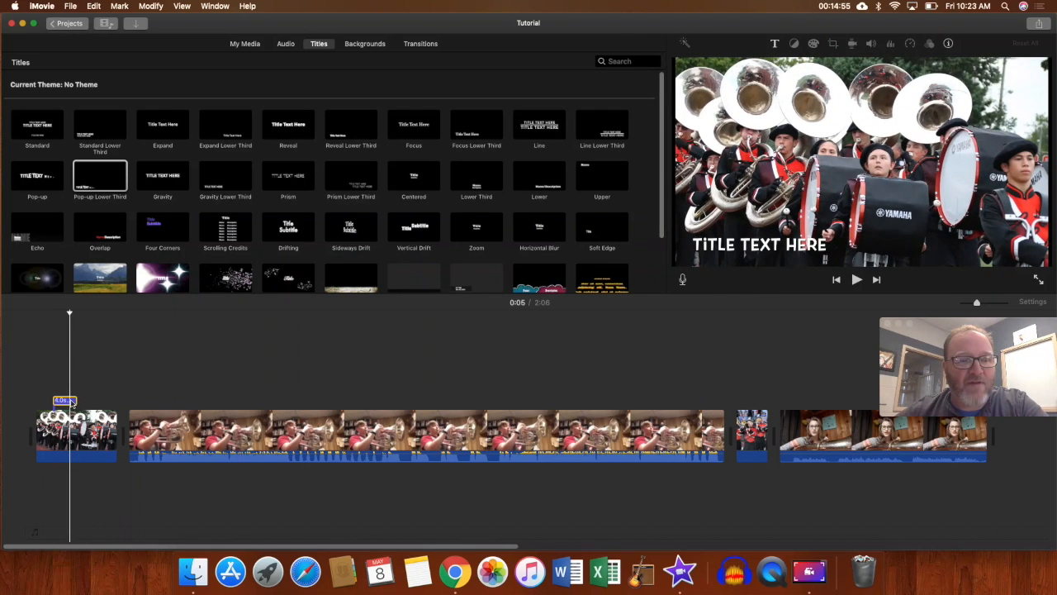
left_click_drag(74, 400, 113, 403)
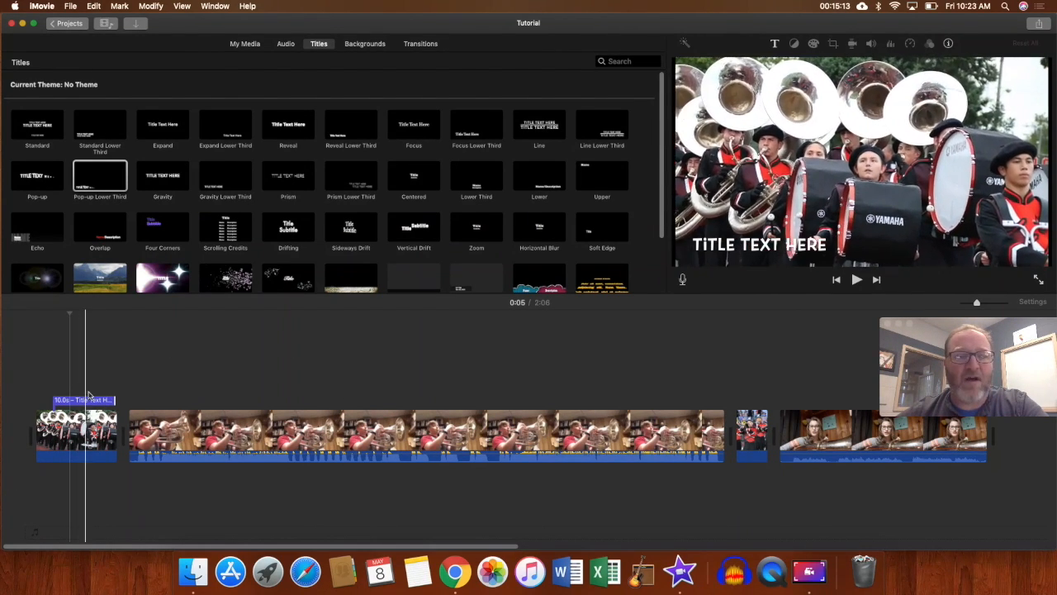
left_click_drag(117, 402, 79, 402)
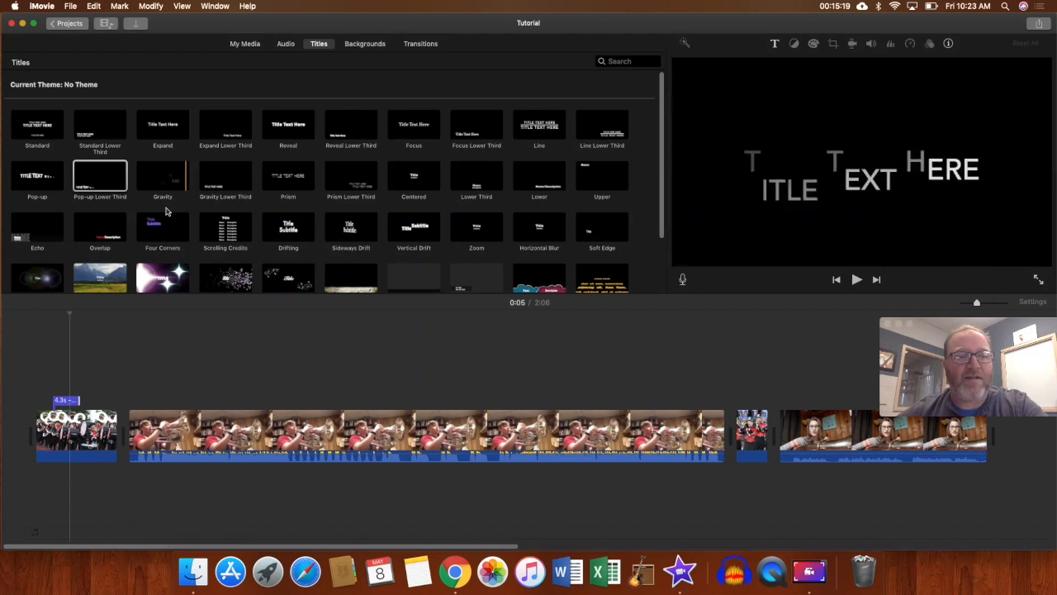
Add a Four Corners title directly after the pop-up title on the opening photo and play it to check its animation.
left_click_drag(147, 234, 81, 375)
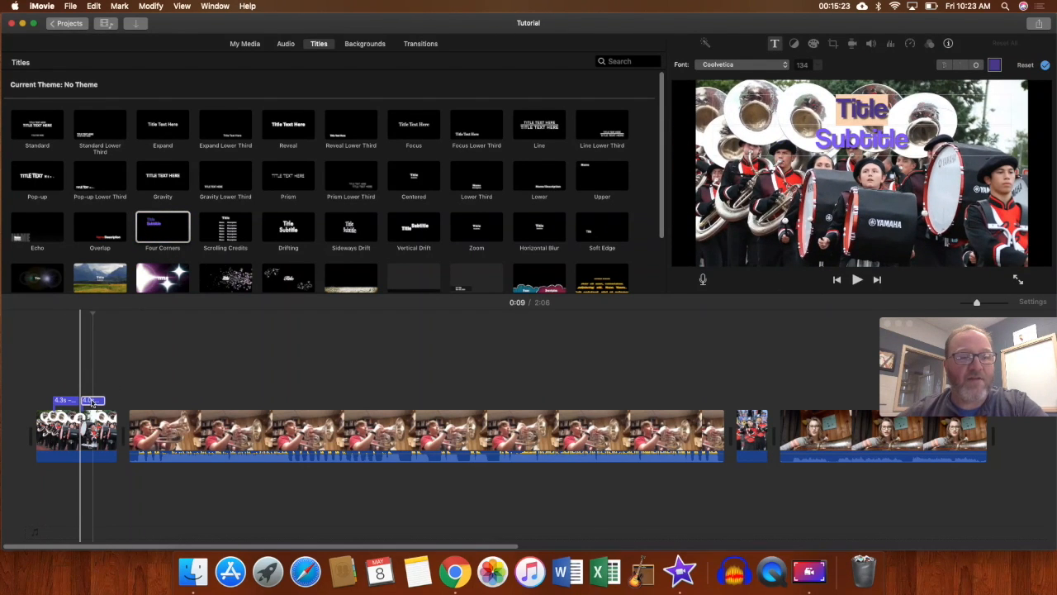
left_click(50, 382)
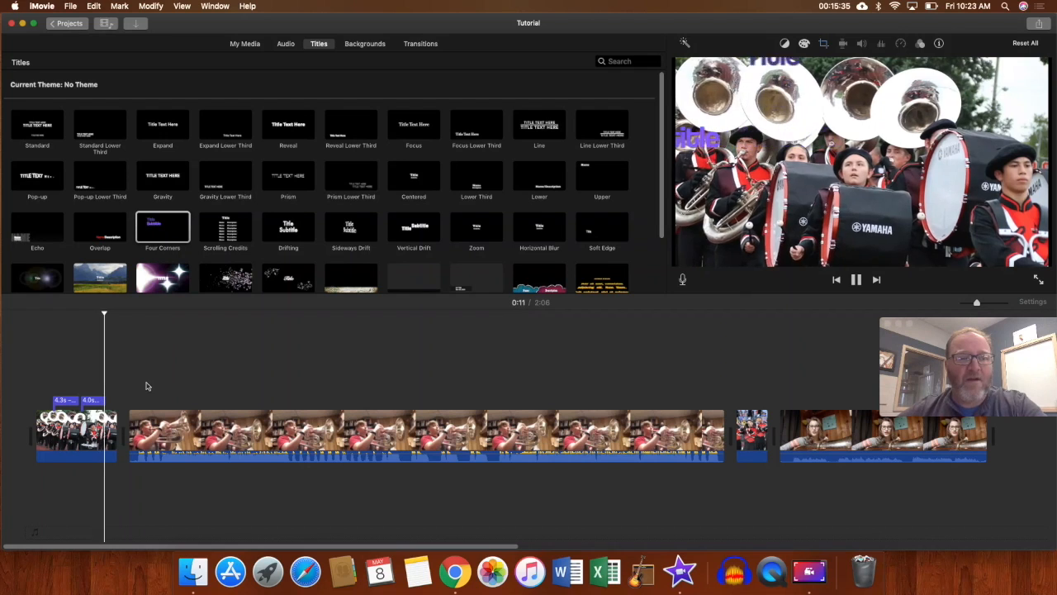
key("space")
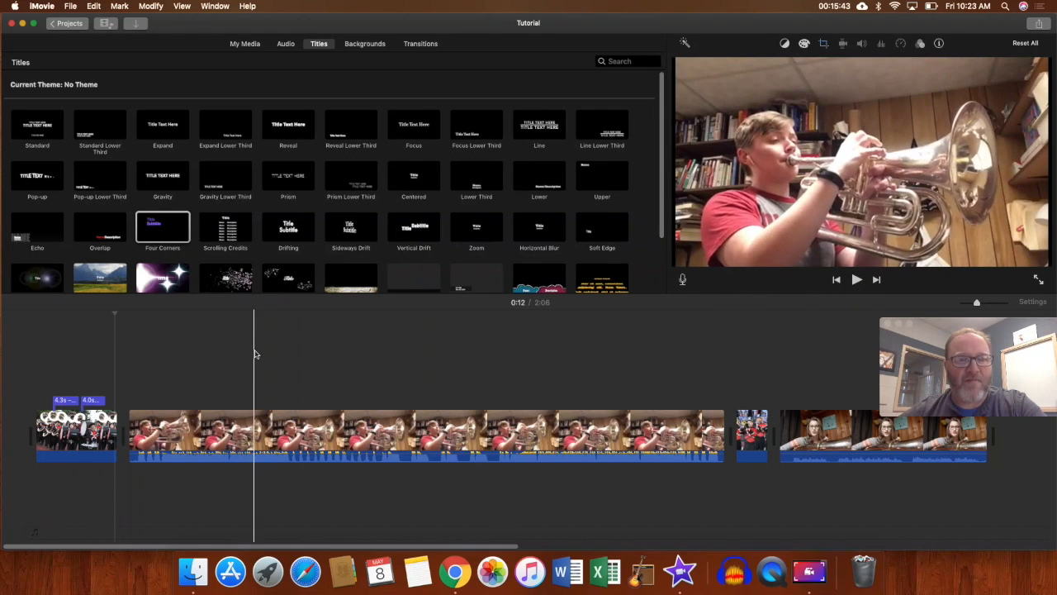
Add the title with scattered white particles at the start of the baritone video and preview its animation.
left_click_drag(231, 283, 131, 398)
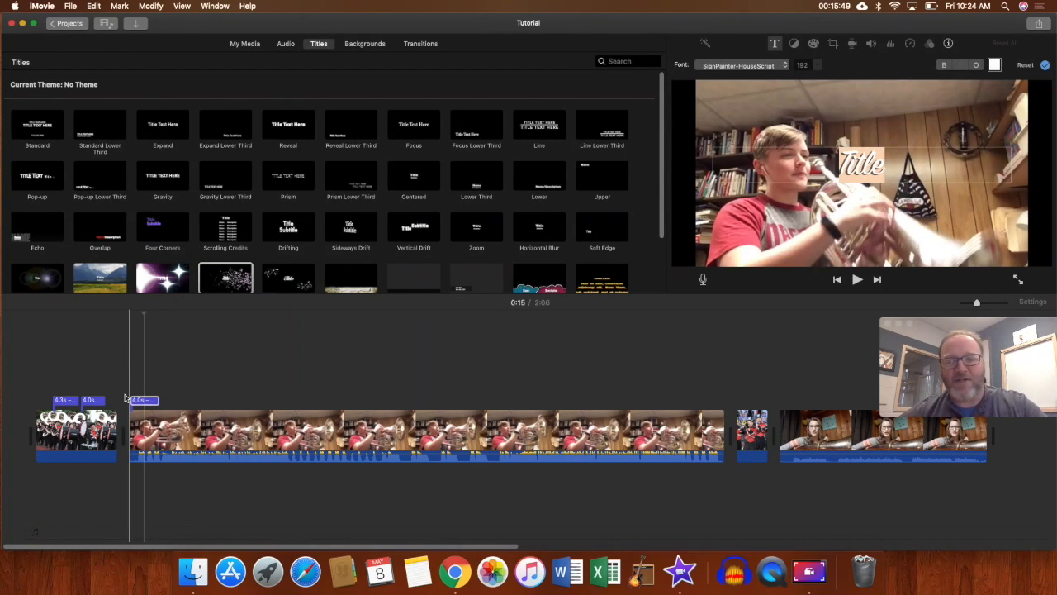
key("space")
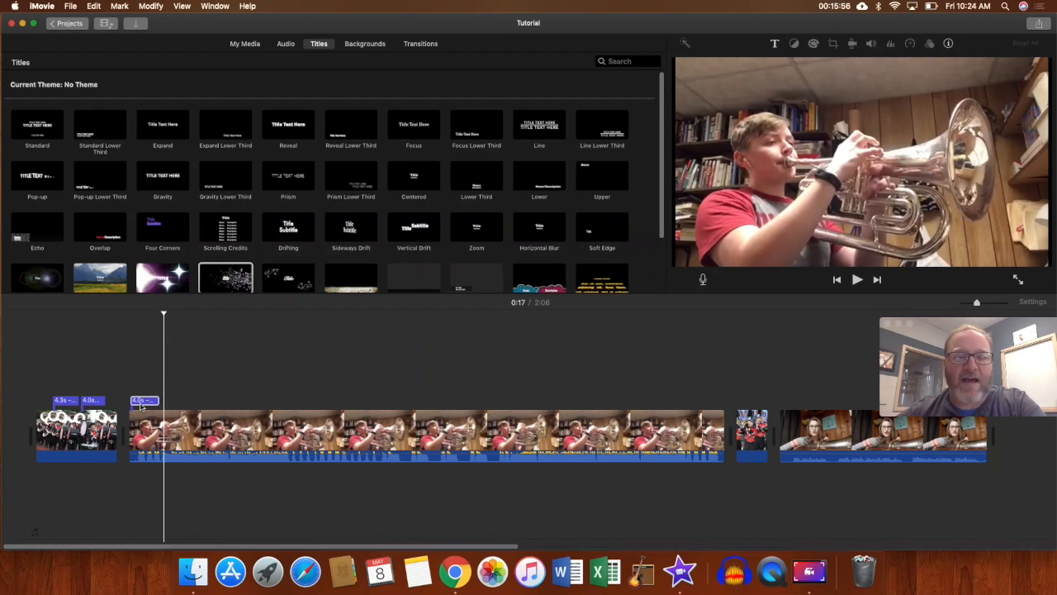
left_click(142, 402)
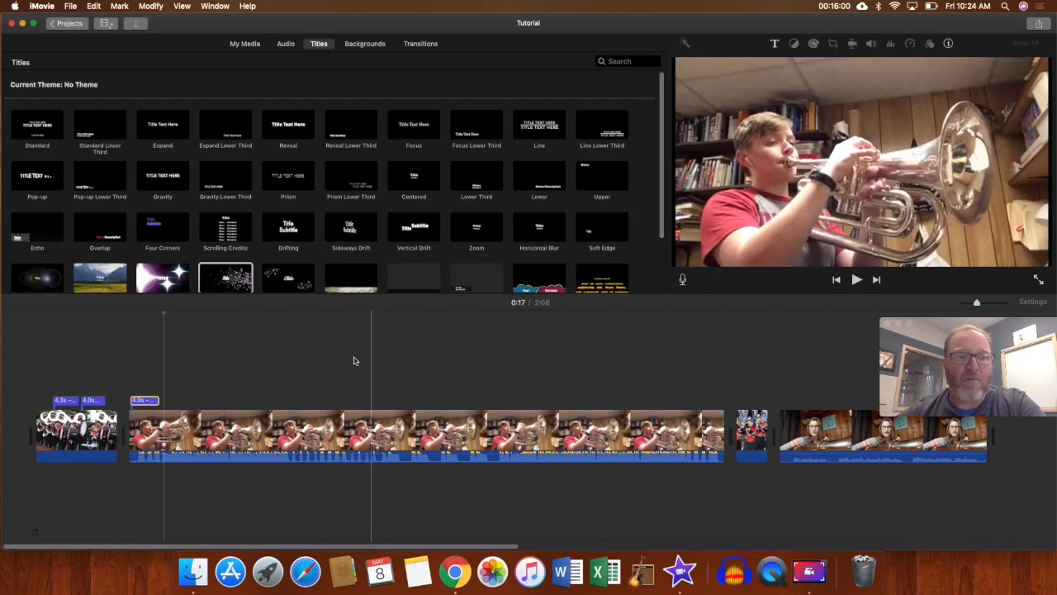
Look over the remaining title styles, including Scrolling Credits and the yellow receding text crawl.
scroll(416, 176, "down", 1)
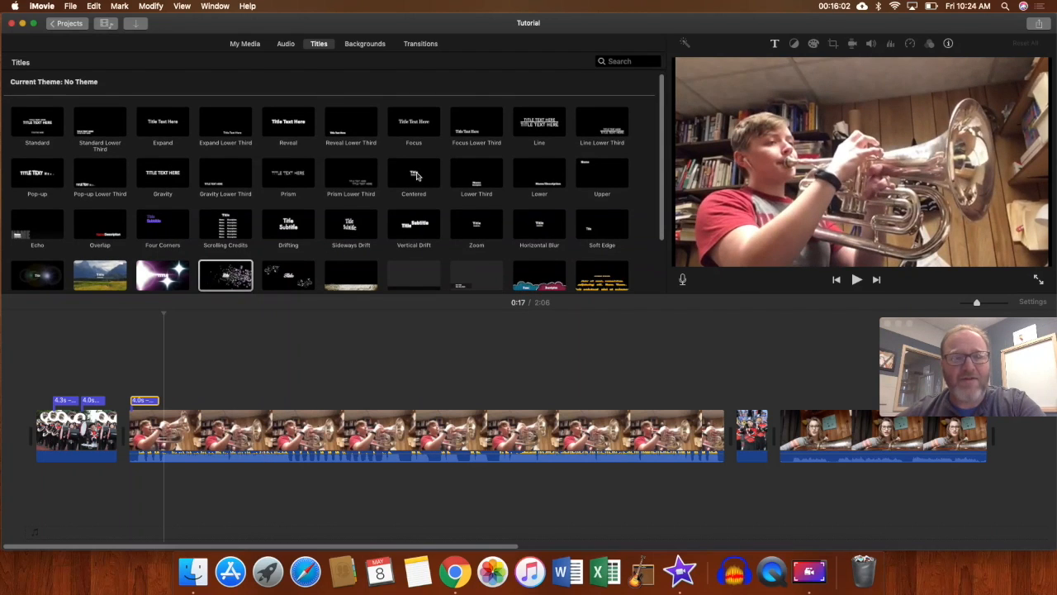
left_click(208, 233)
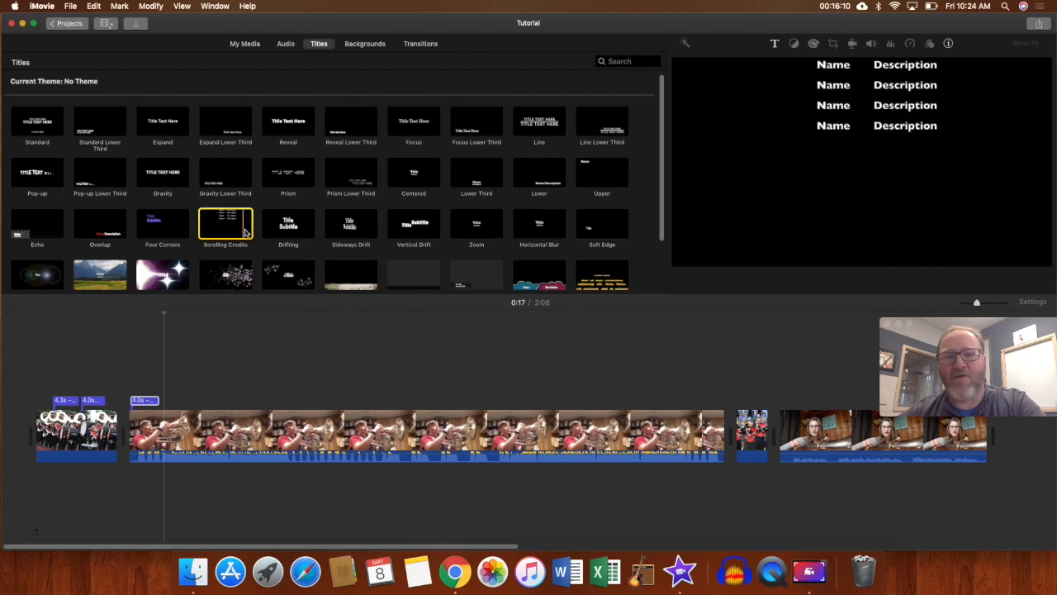
left_click(611, 281)
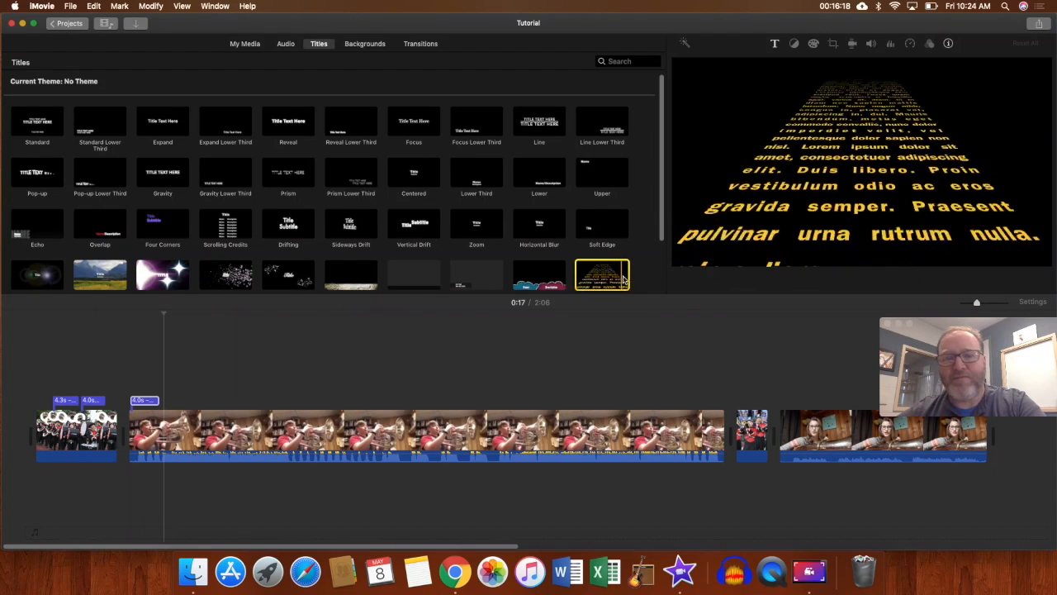
Play the end of the opening photo to view the direct cut into the baritone video.
left_click(297, 330)
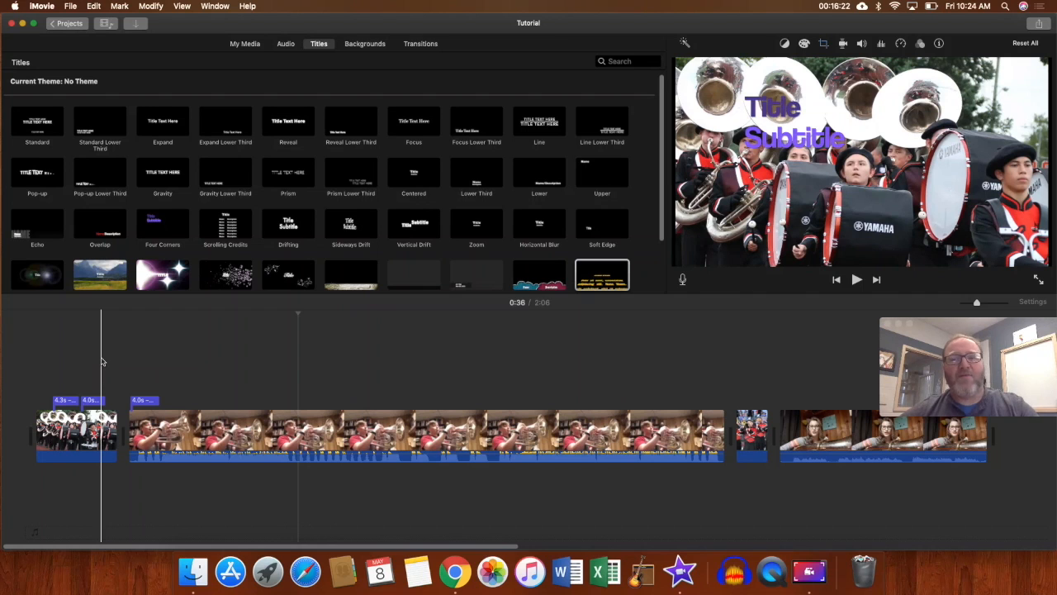
left_click(95, 444)
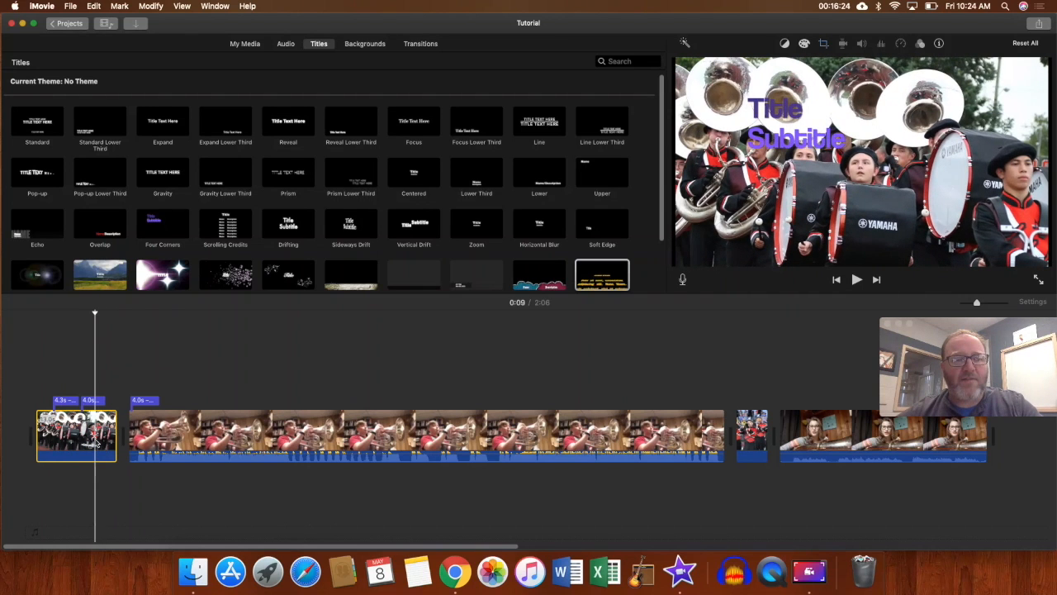
key("space")
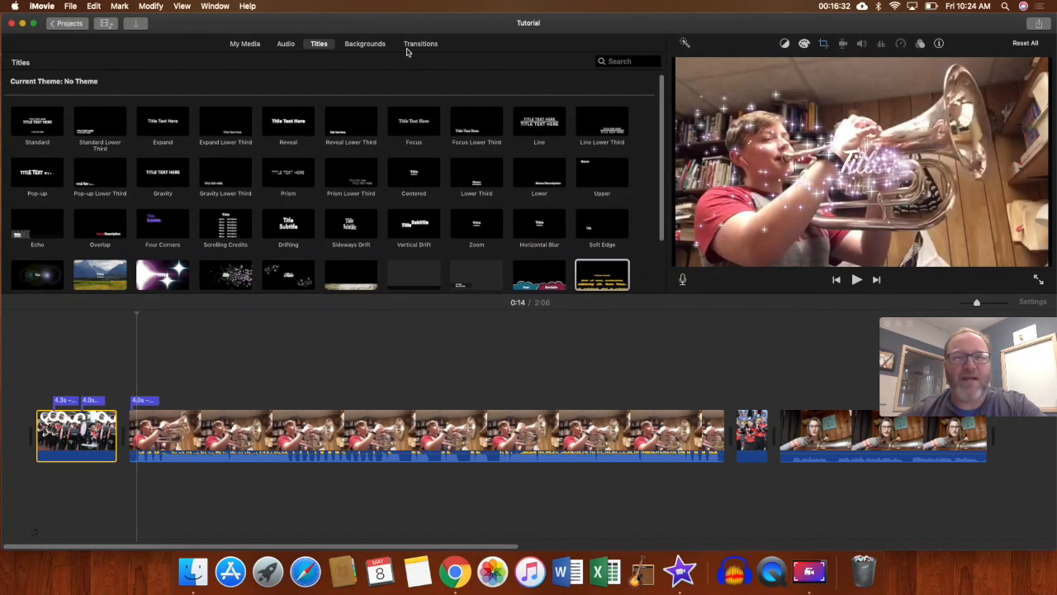
Add a Cross Zoom transition between the opening photo and the baritone video, checking its playback and duration setting.
left_click(419, 43)
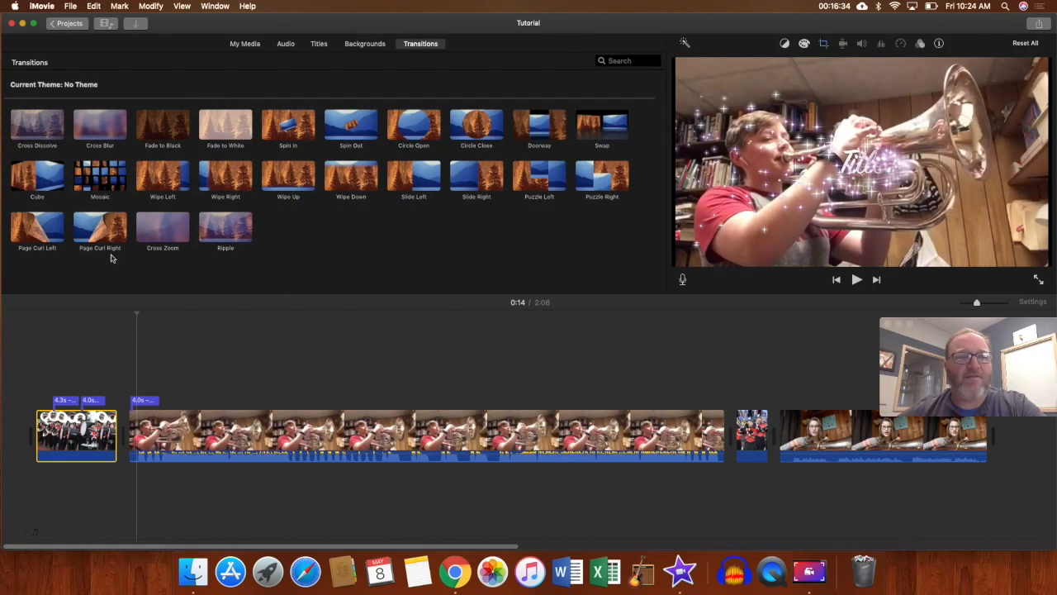
left_click(38, 124)
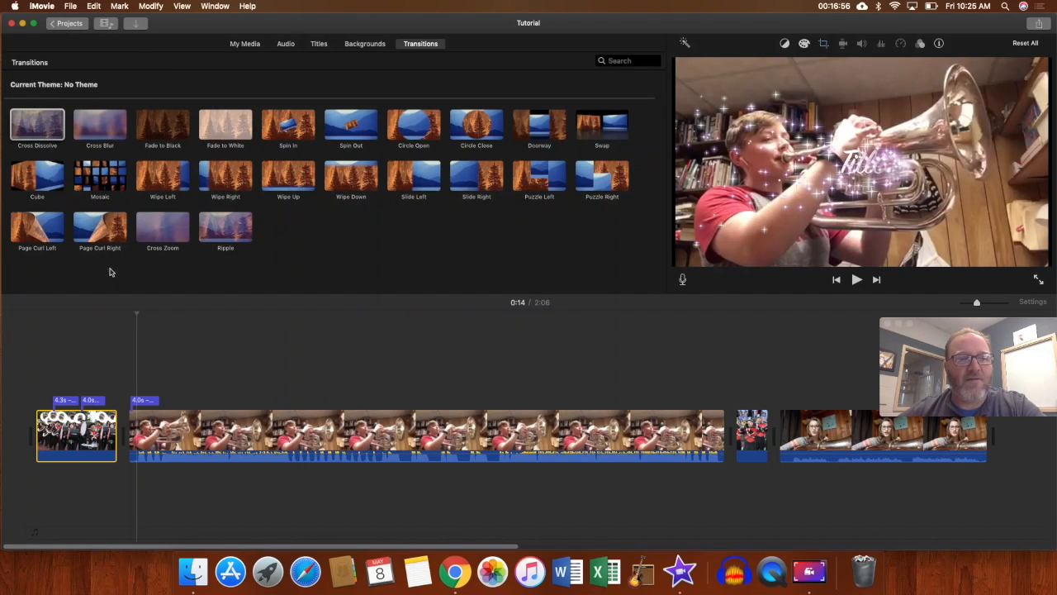
left_click_drag(162, 228, 124, 438)
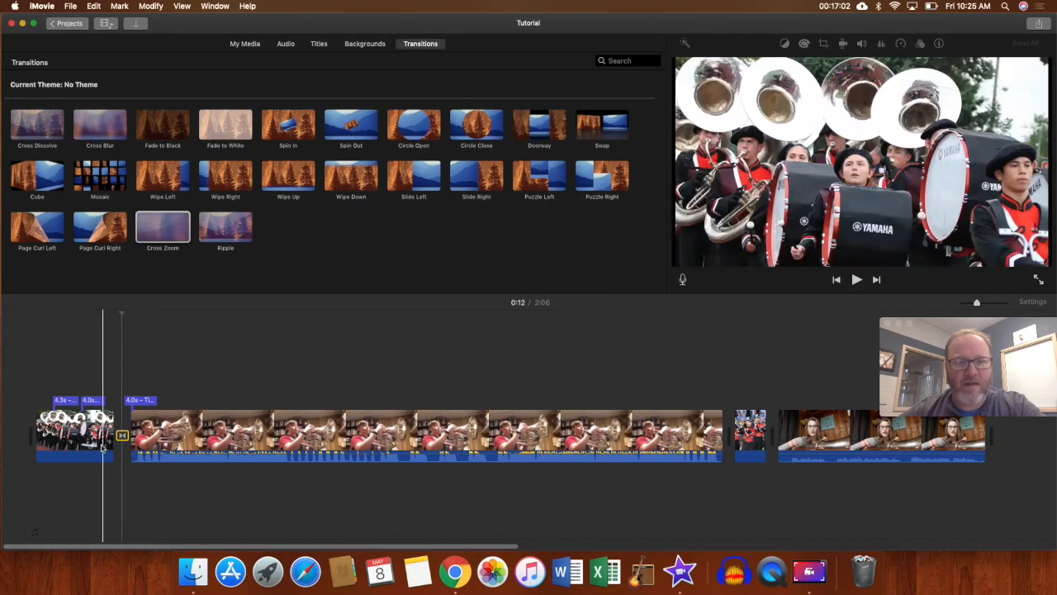
left_click(95, 444)
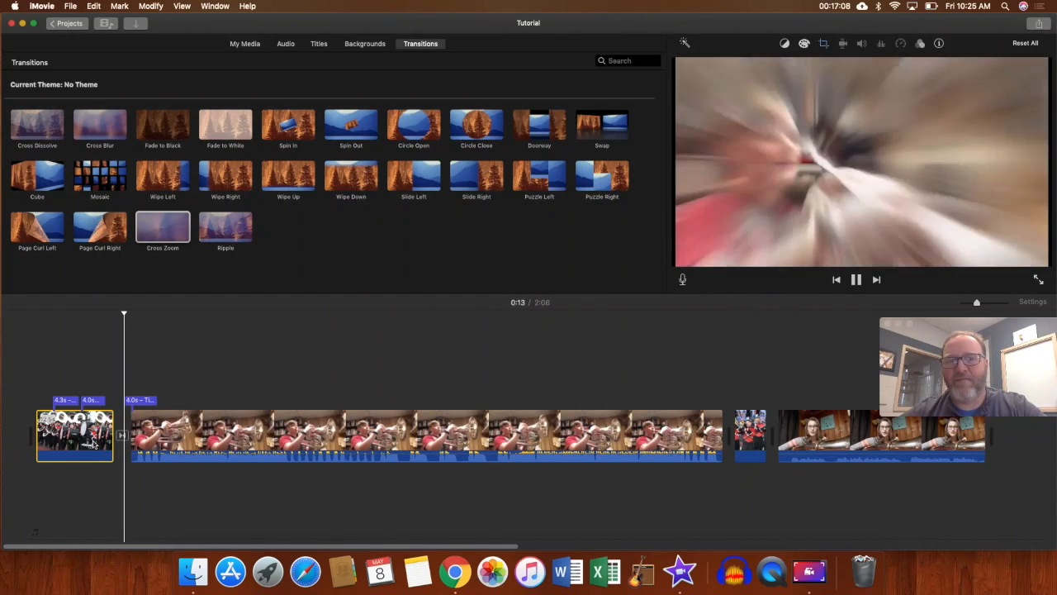
key("space")
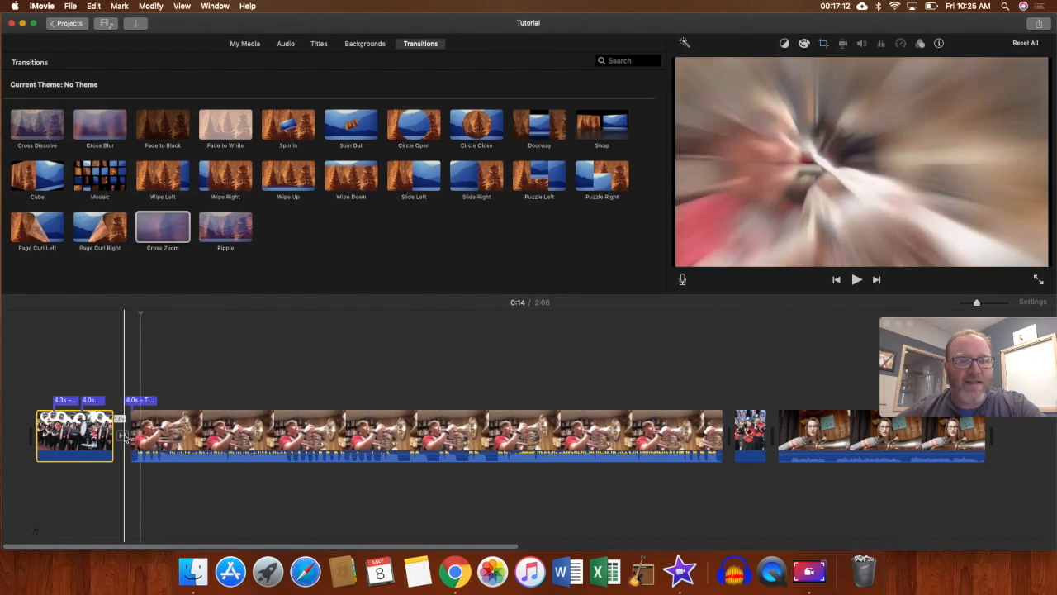
double_click(122, 435)
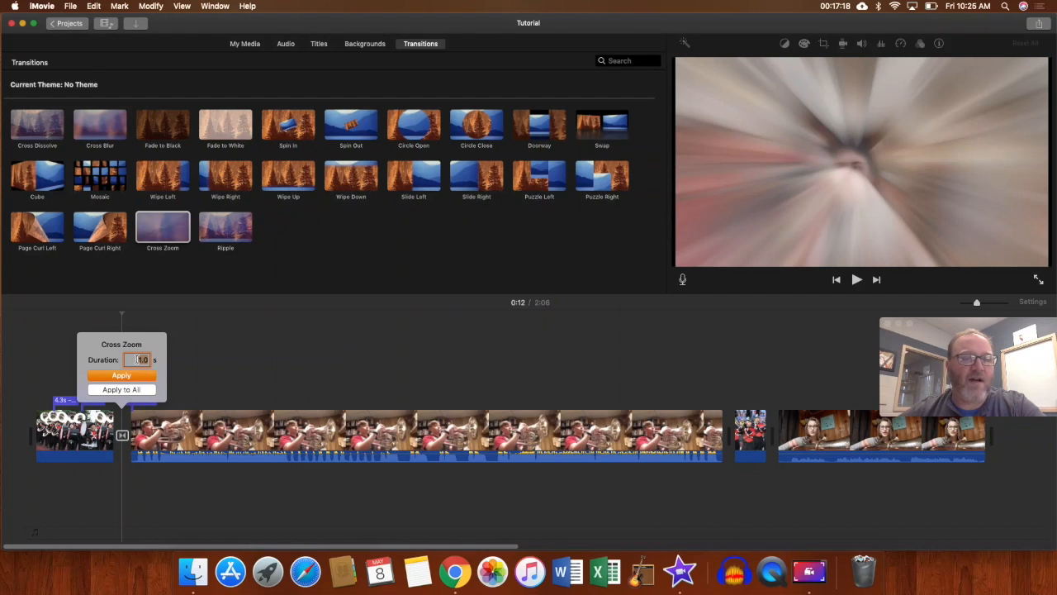
left_click(216, 367)
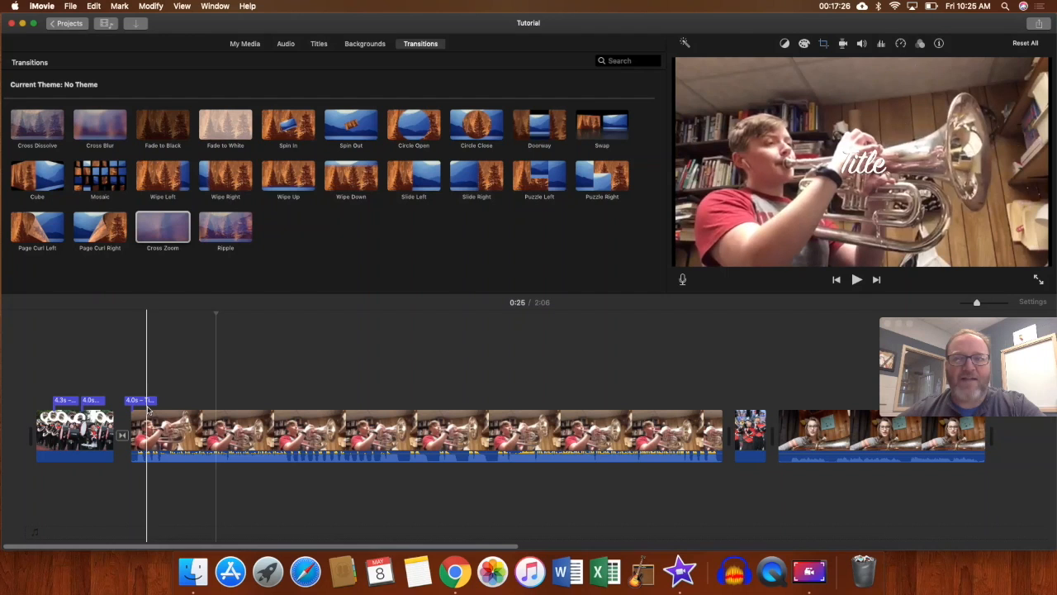
Move the particle title further into the baritone video, to around 0:25 on the timeline, and preview it there.
left_click_drag(137, 402, 218, 401)
key("space")
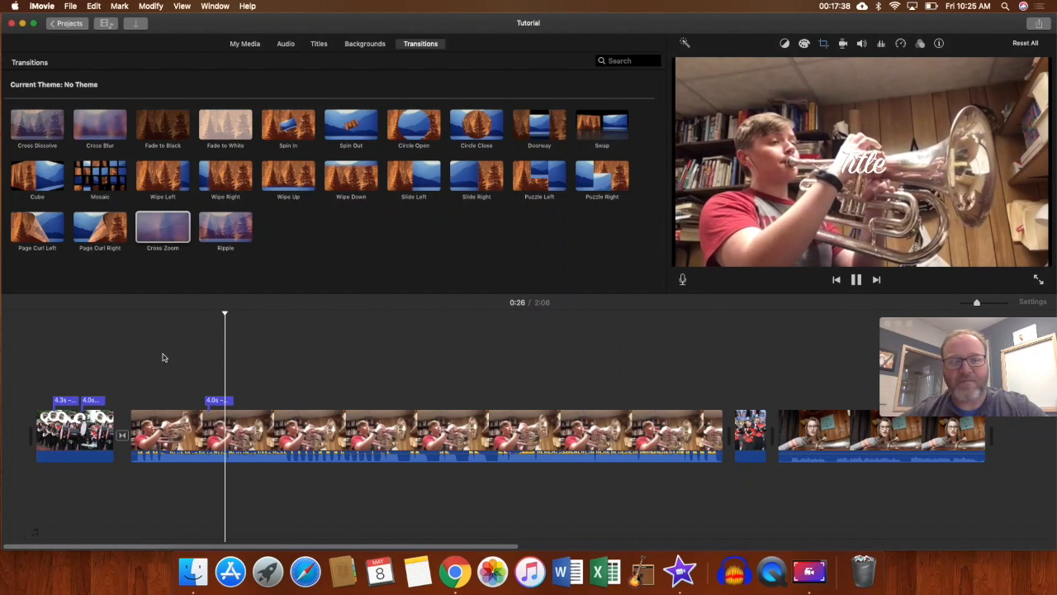
key("space")
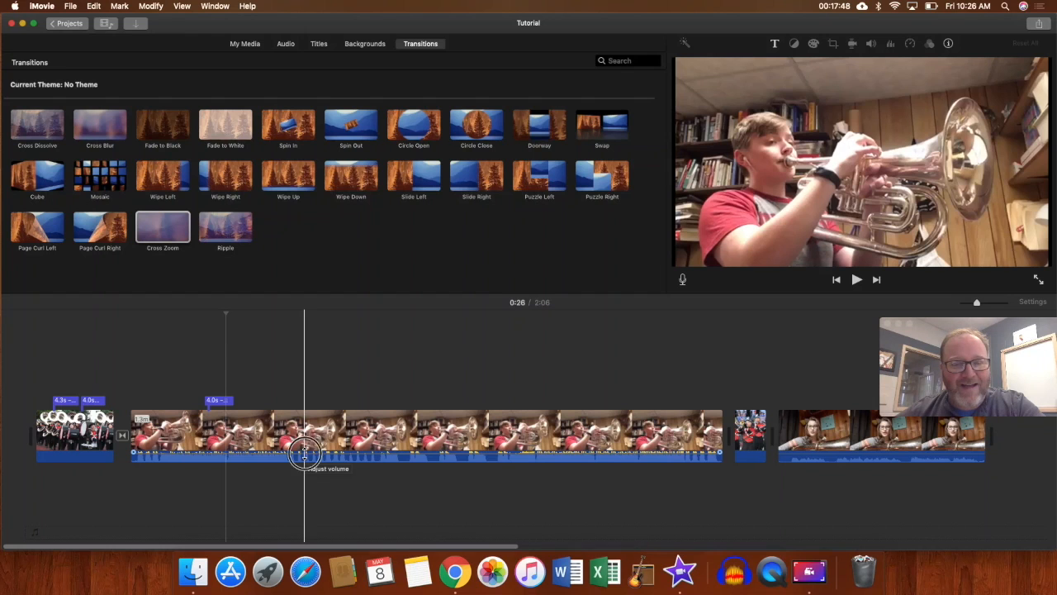
Select the baritone video and check its clip volume control, leaving it at 100%.
left_click(264, 434)
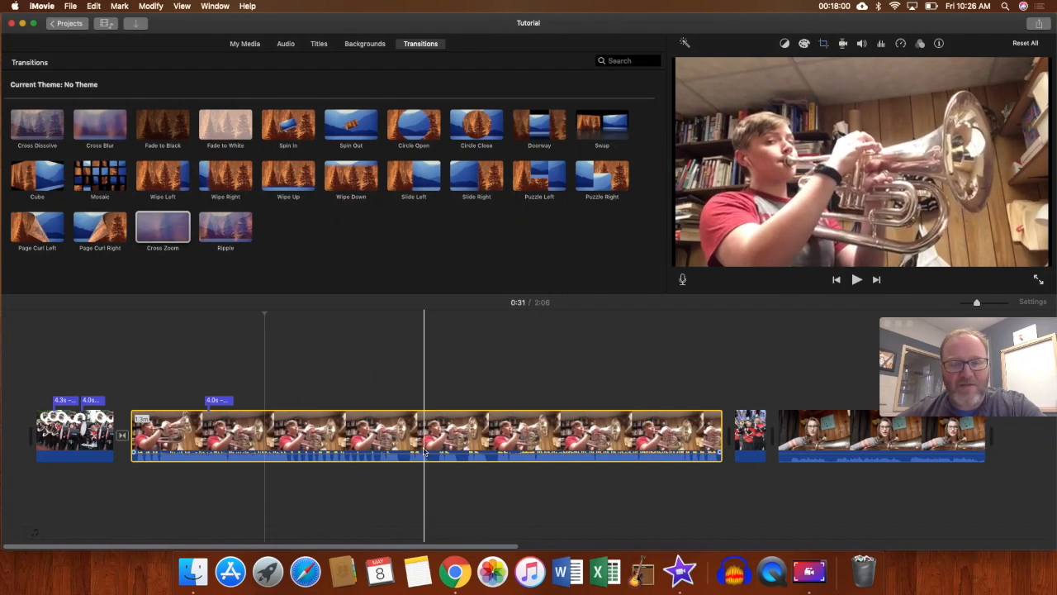
left_click(394, 454)
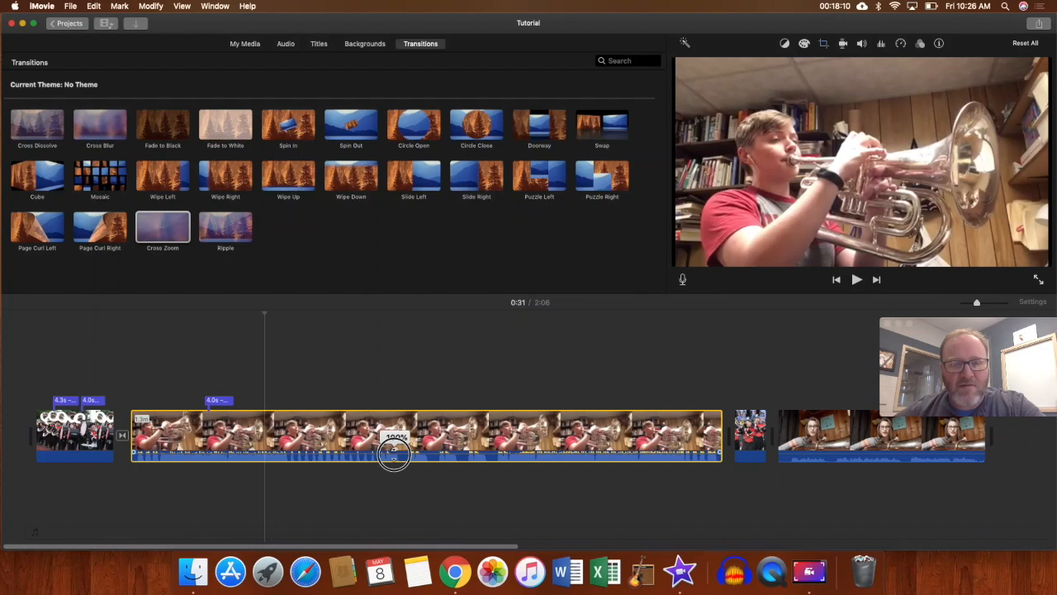
left_click_drag(394, 454, 393, 453)
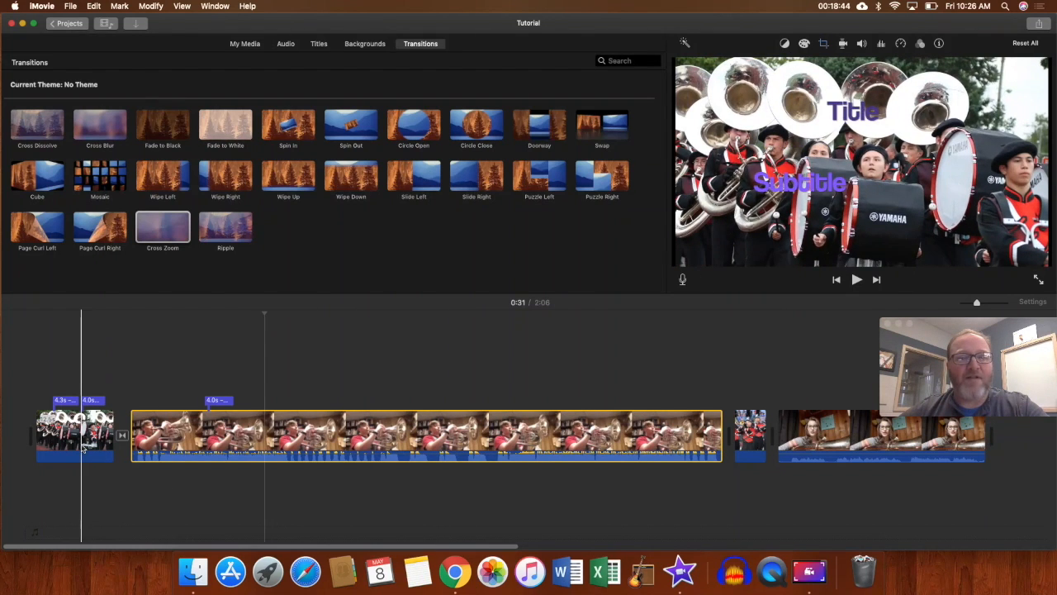
Open the opening photo's crop settings and examine the Start and End frames of its Ken Burns effect.
left_click(56, 458)
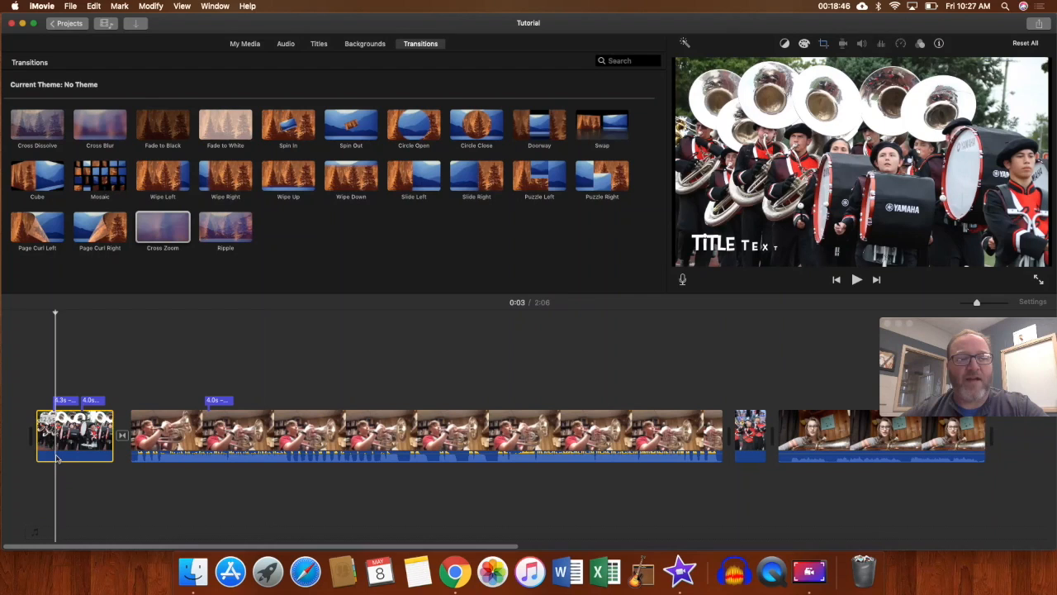
left_click(824, 47)
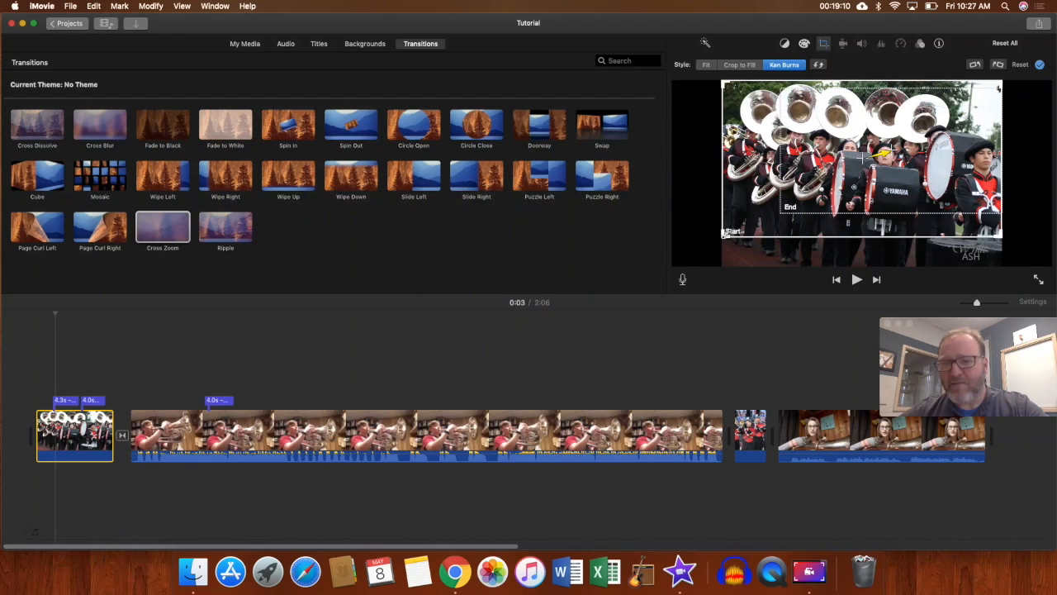
left_click(802, 172)
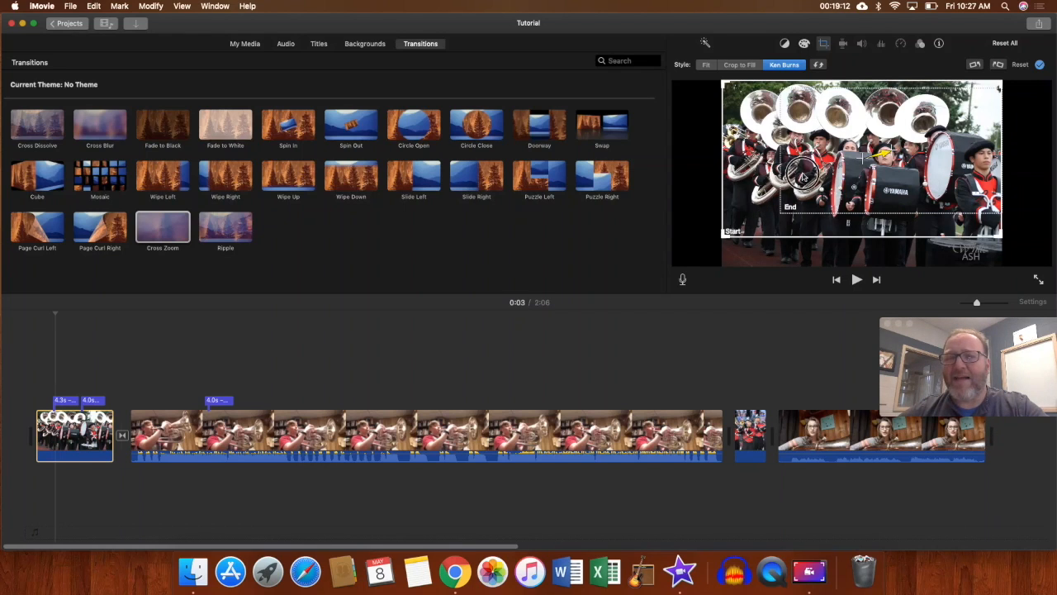
left_click(746, 208)
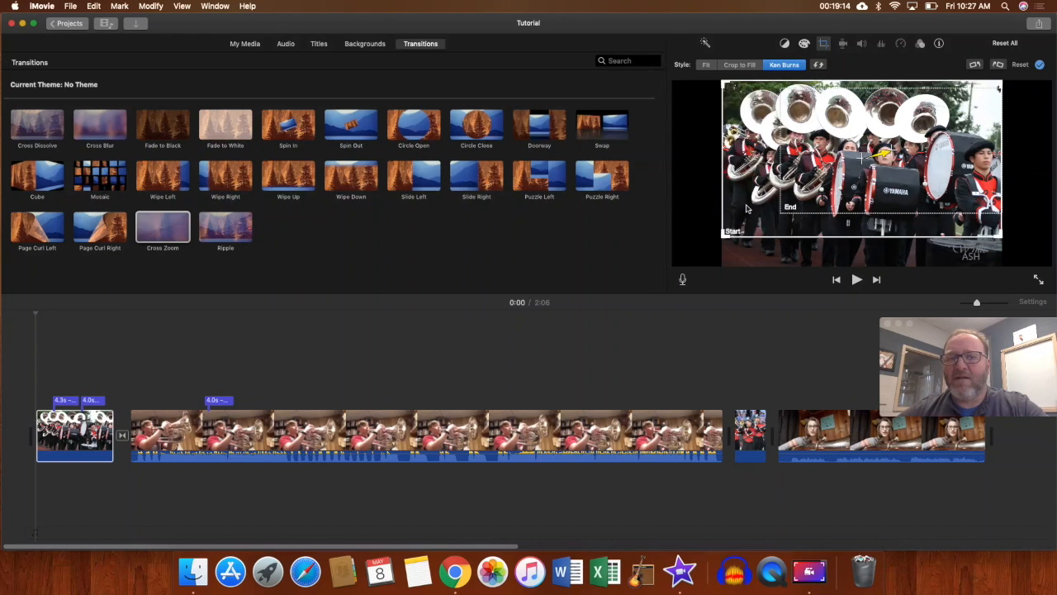
left_click(860, 157)
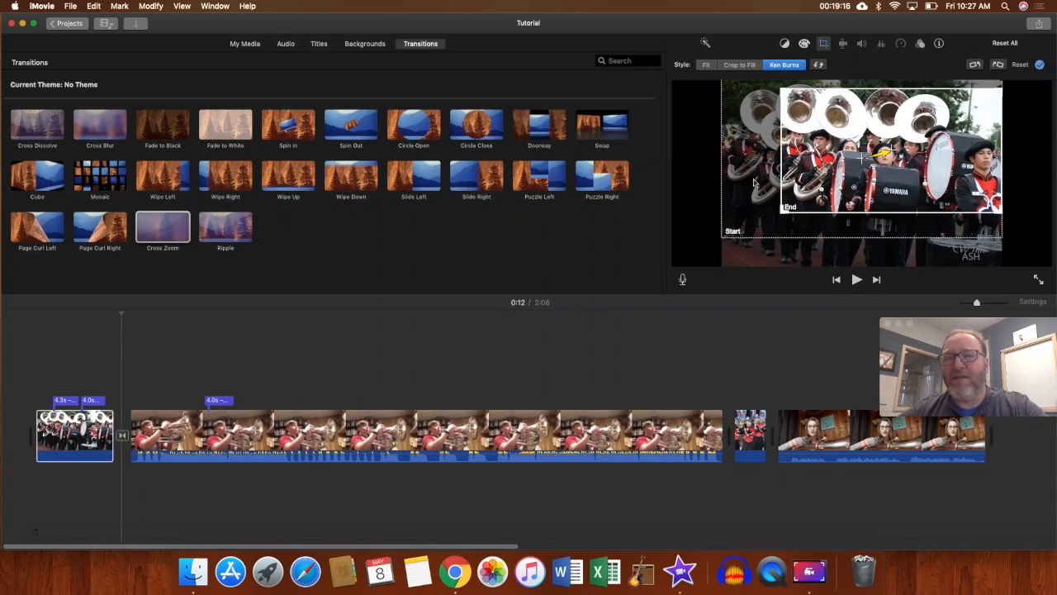
Crop the opening photo to fill with a small frame around the front sousaphone players and play it to check the framing.
left_click(706, 66)
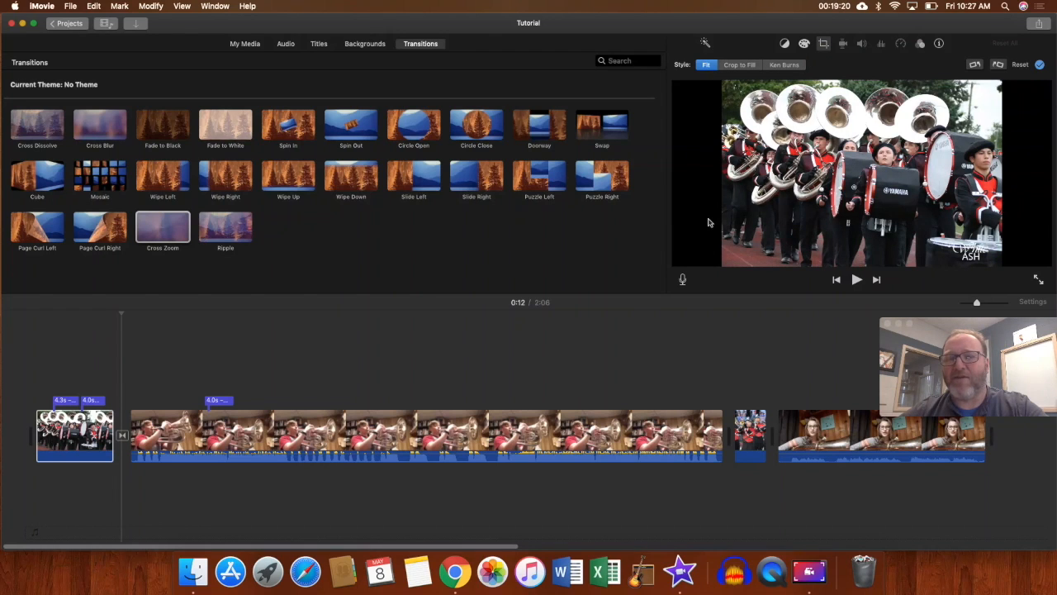
left_click(743, 65)
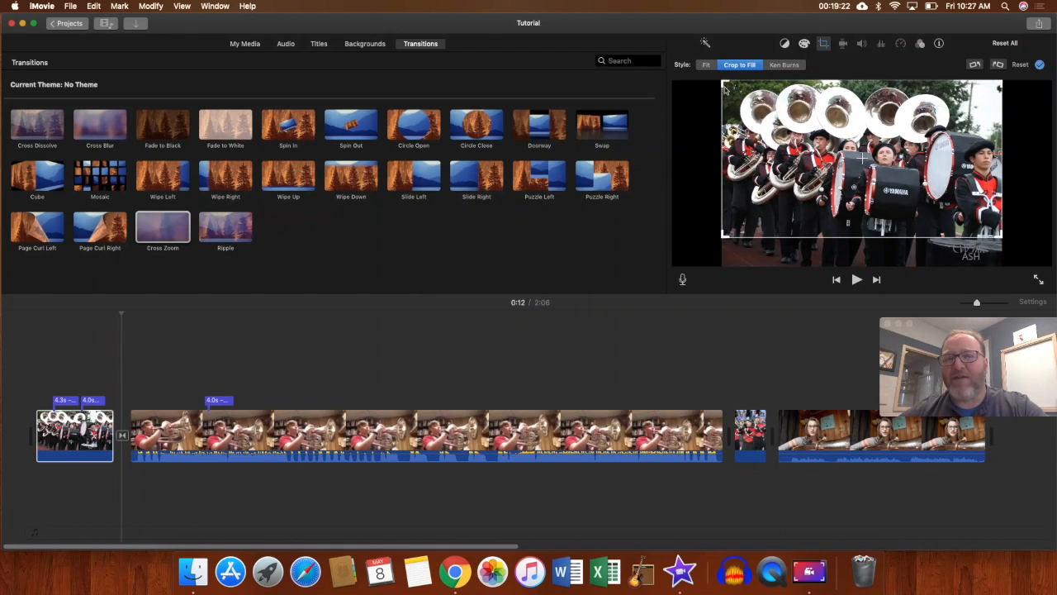
left_click_drag(726, 86, 801, 117)
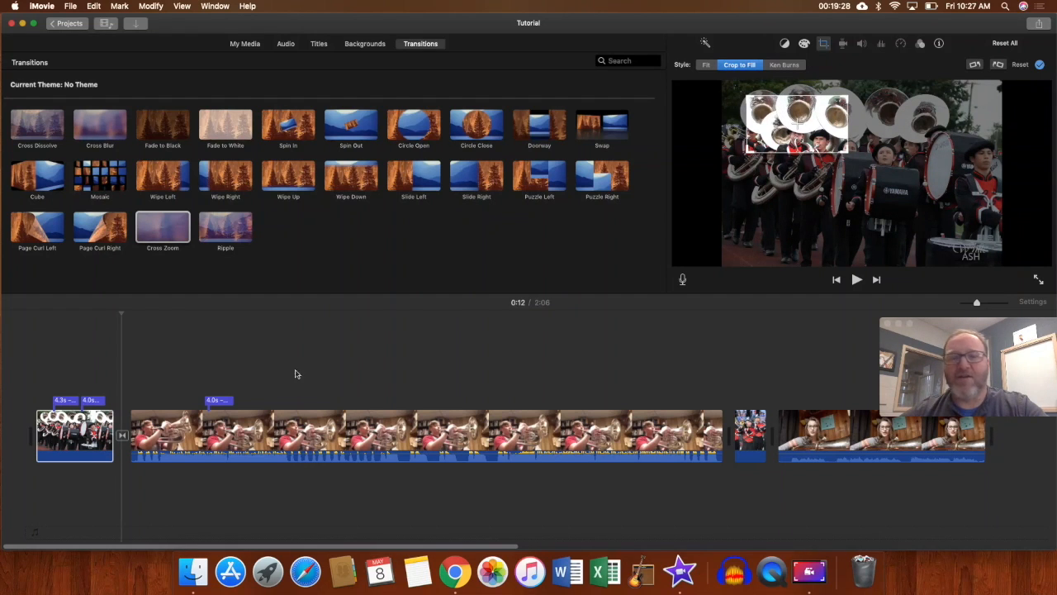
left_click(41, 384)
key("space")
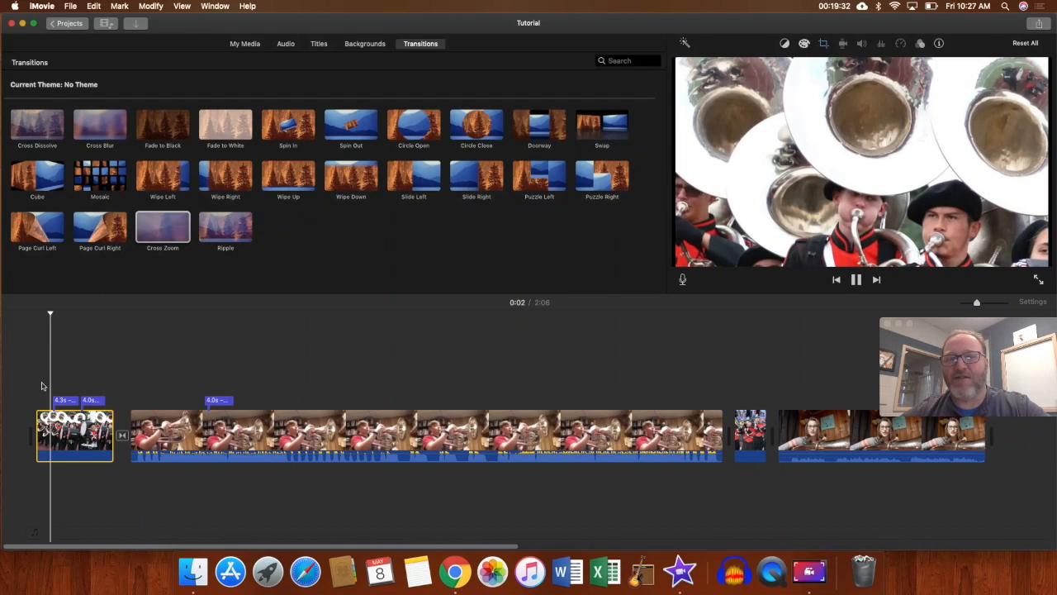
key("space")
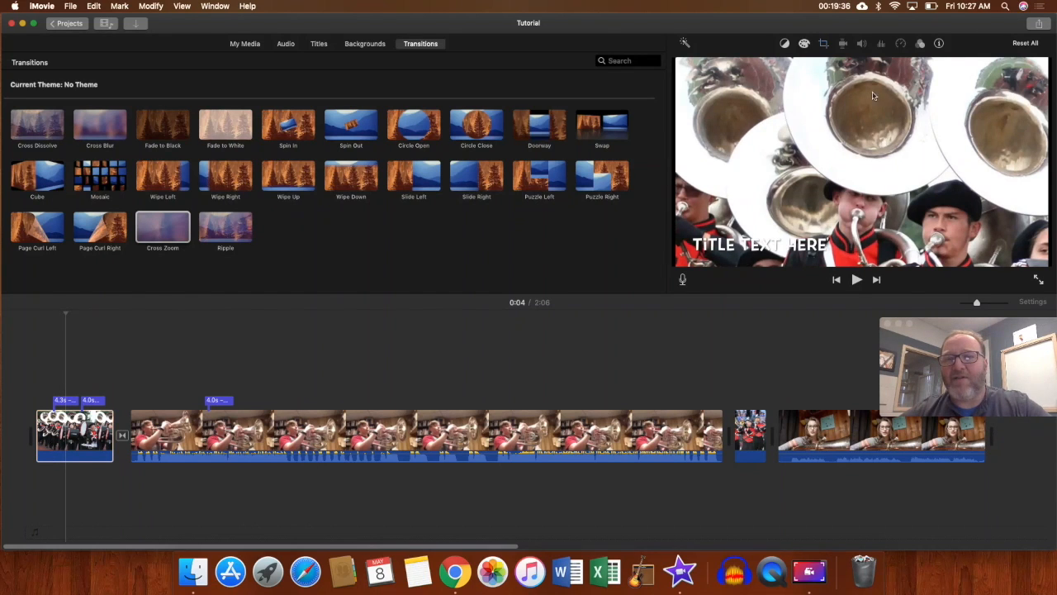
Switch the opening photo to Ken Burns, shift the Start frame slightly and lower the End frame over the drummers, and return to its beginning.
left_click(823, 45)
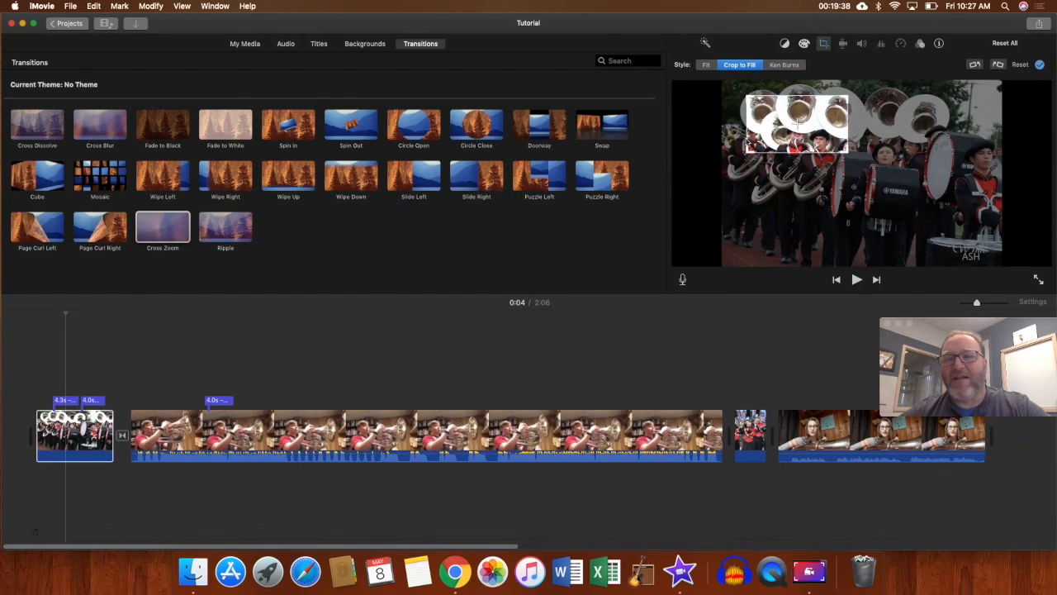
left_click(795, 66)
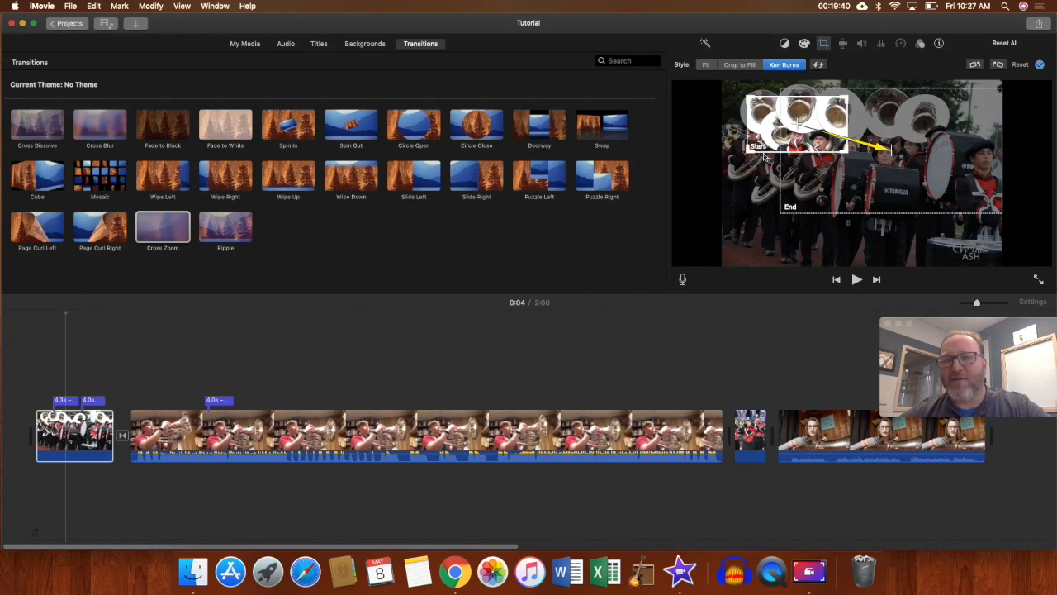
left_click_drag(781, 122, 761, 147)
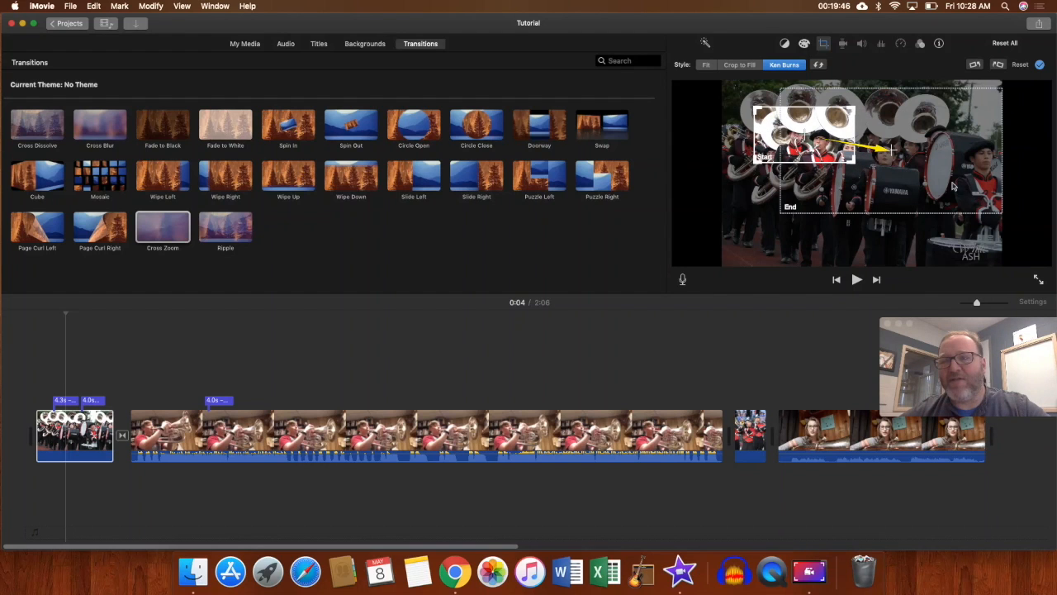
left_click(985, 210)
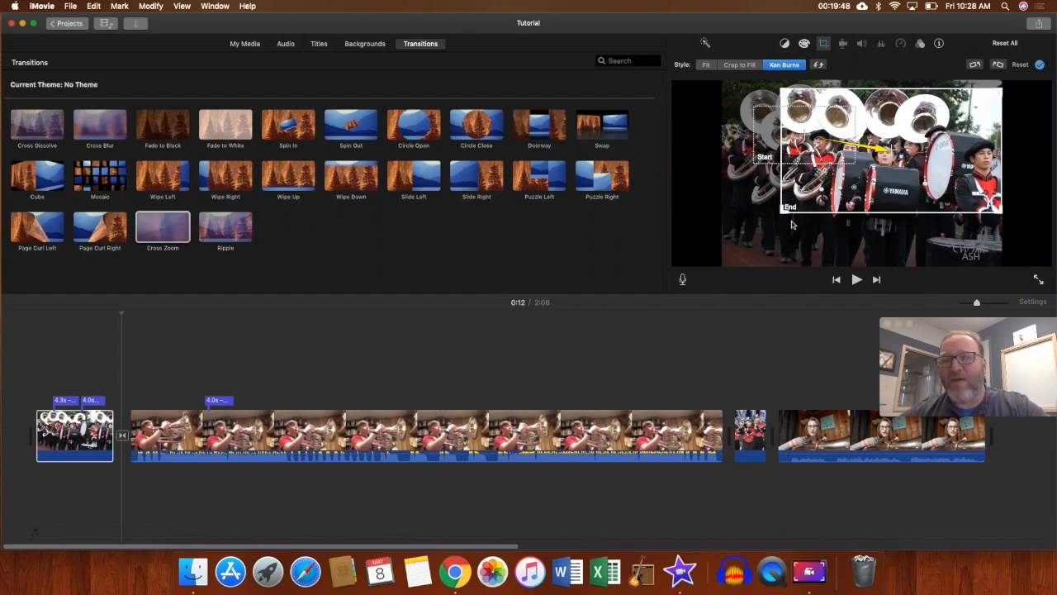
left_click_drag(897, 172, 898, 204)
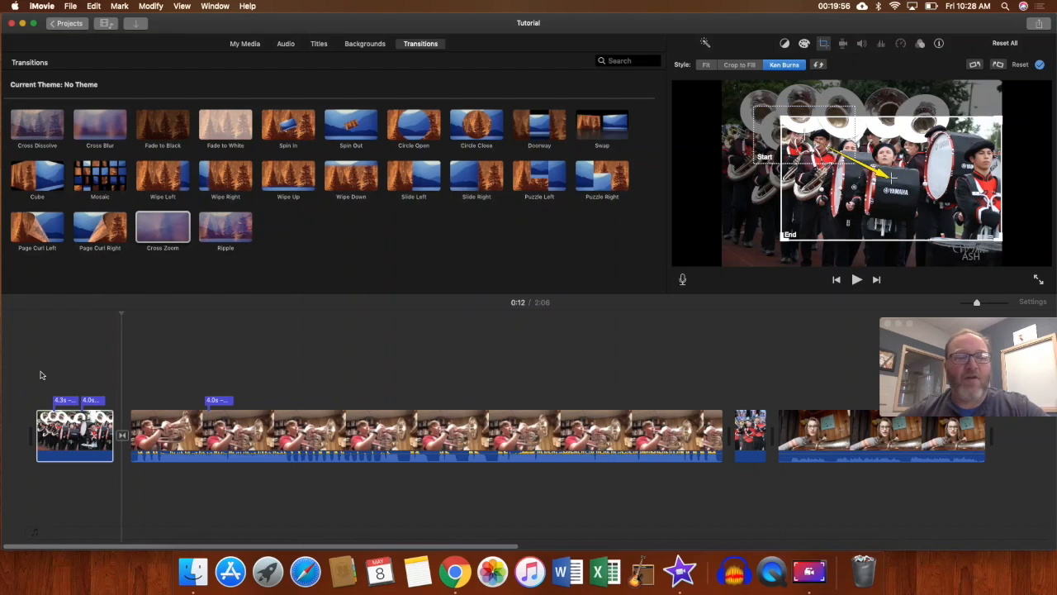
left_click(31, 400)
key("space")
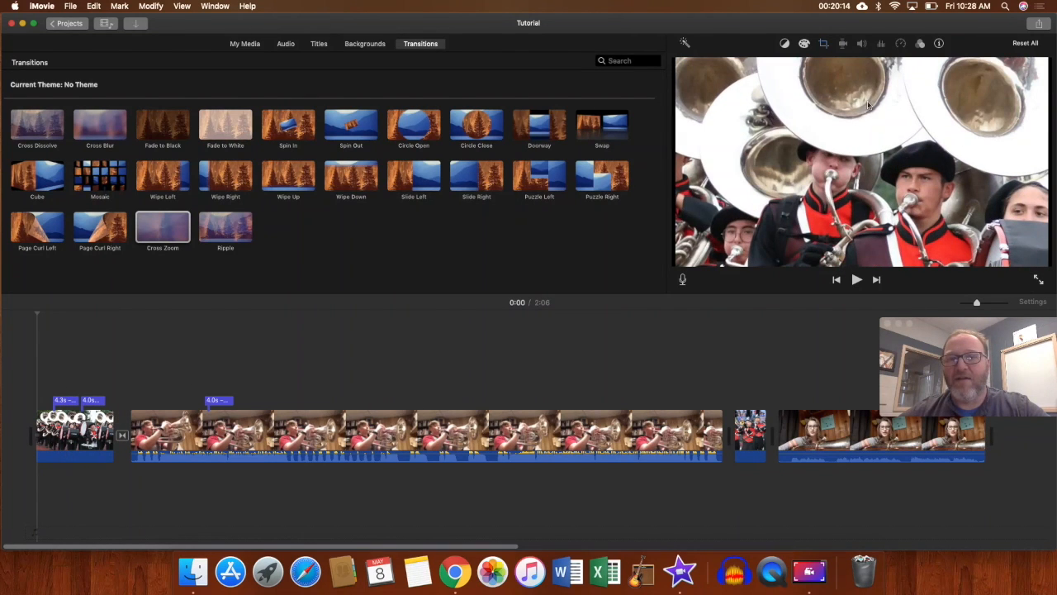
Swap the Start and End frames of the opening photo's Ken Burns effect and close its crop settings.
left_click(822, 43)
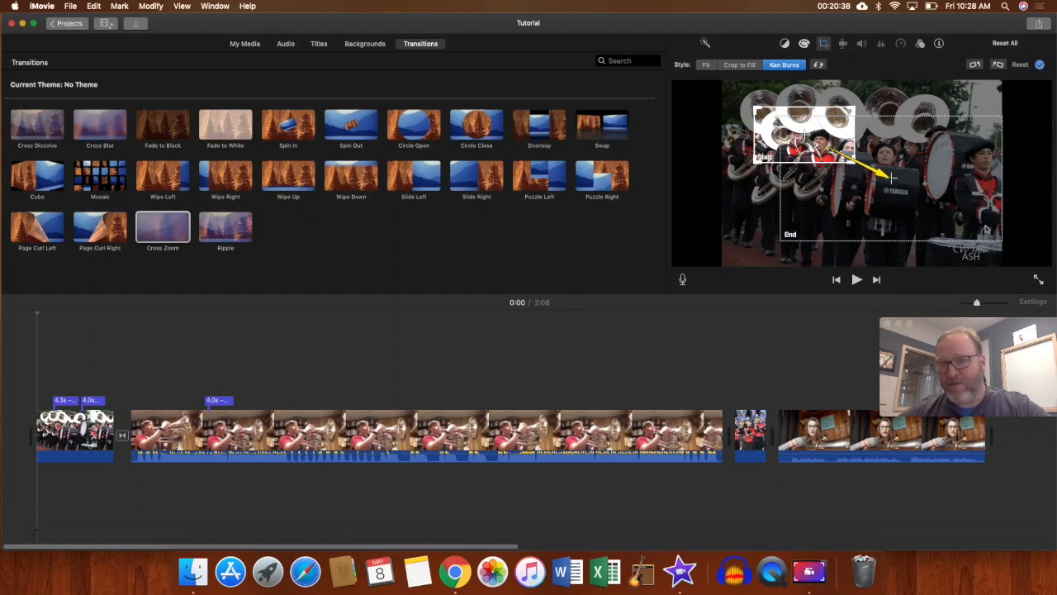
left_click(819, 65)
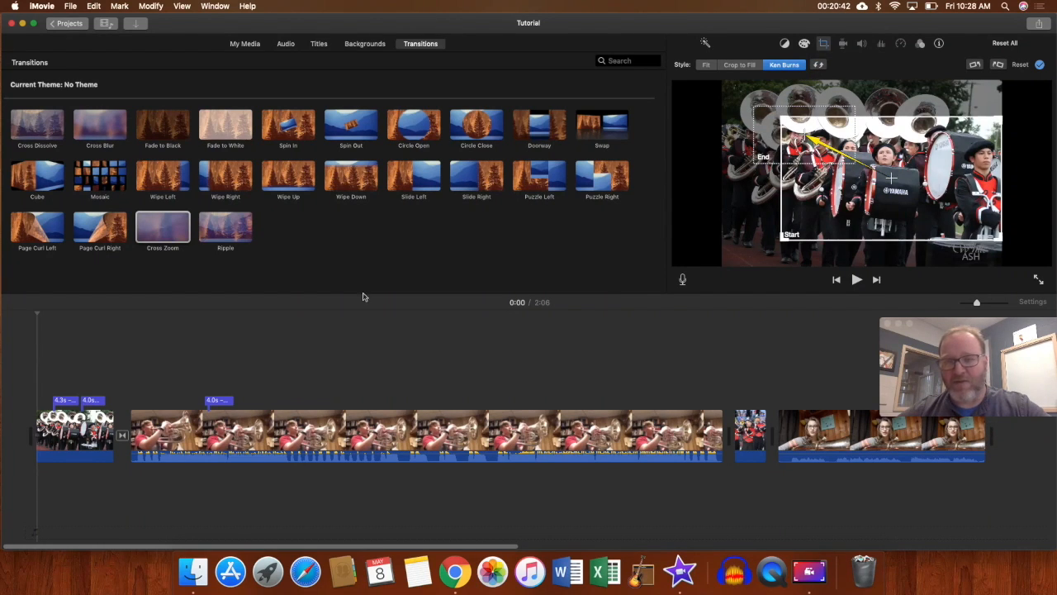
left_click(43, 436)
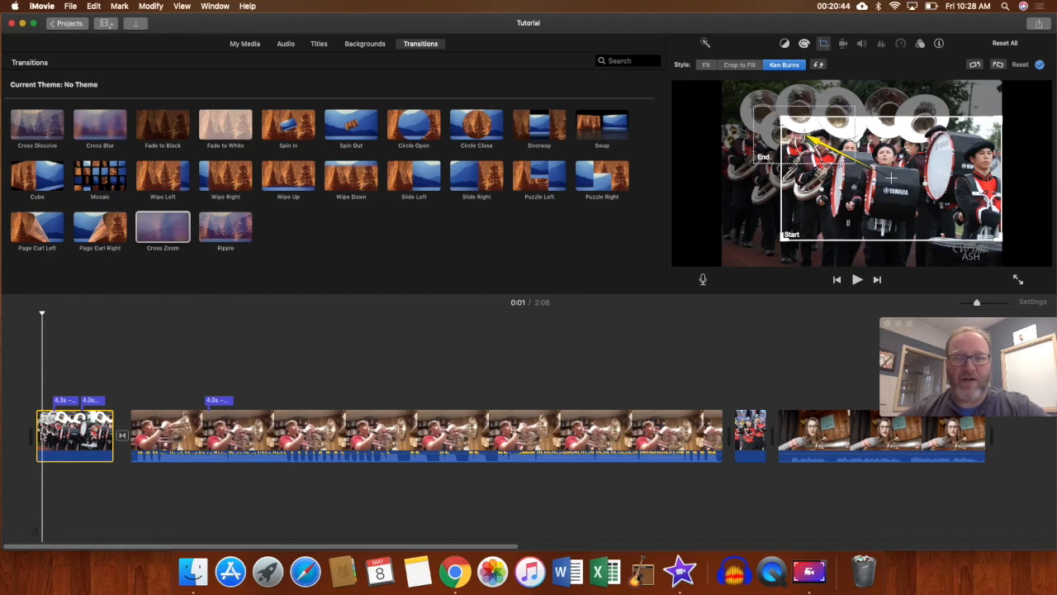
left_click(64, 488)
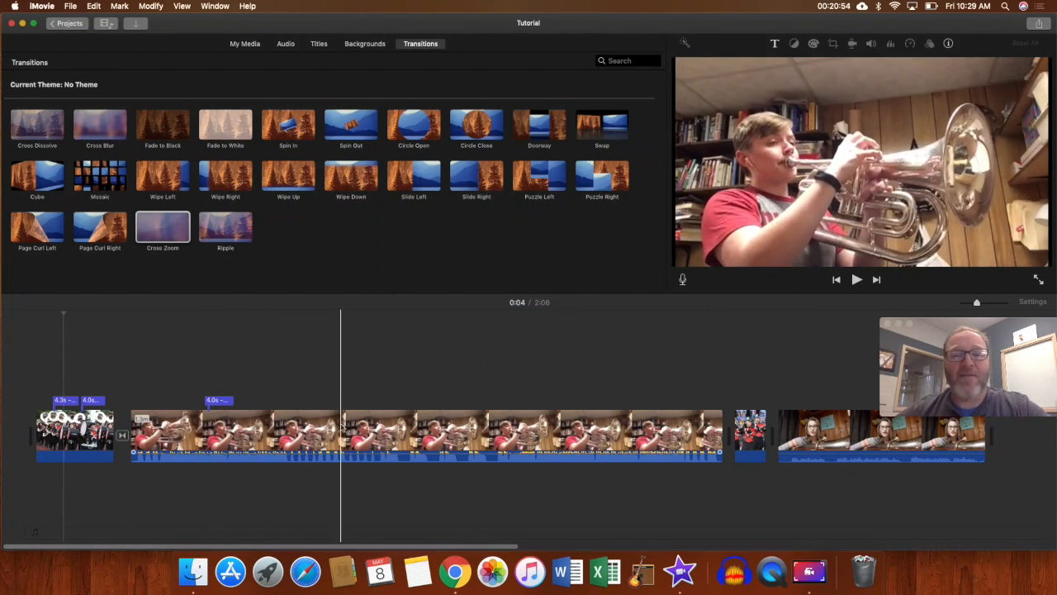
Crop the closing video to fill with a frame around the player's face and the wall poster, and play it to check the framing.
left_click(343, 425)
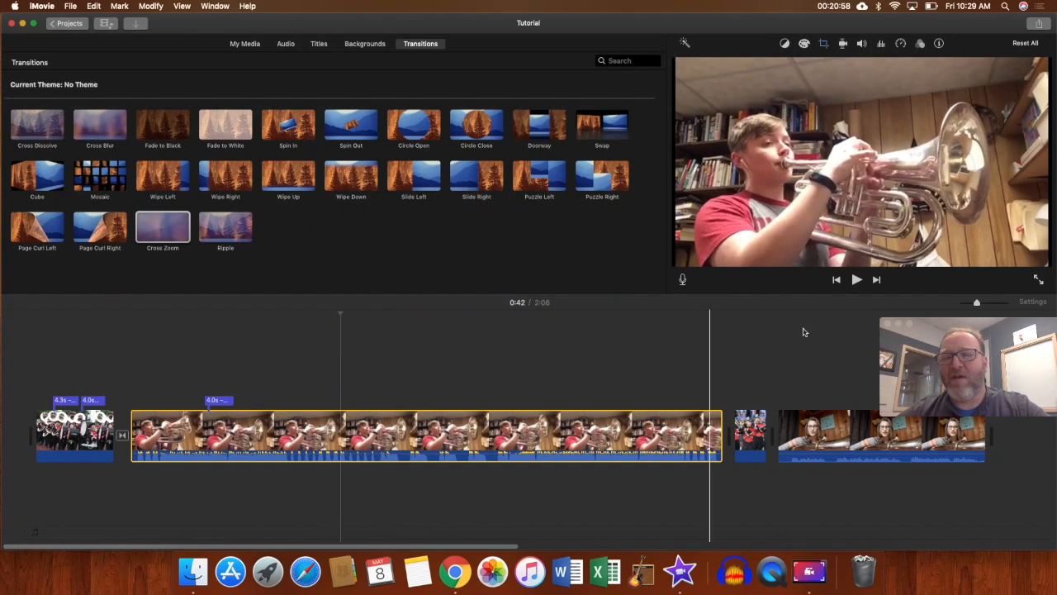
left_click(822, 434)
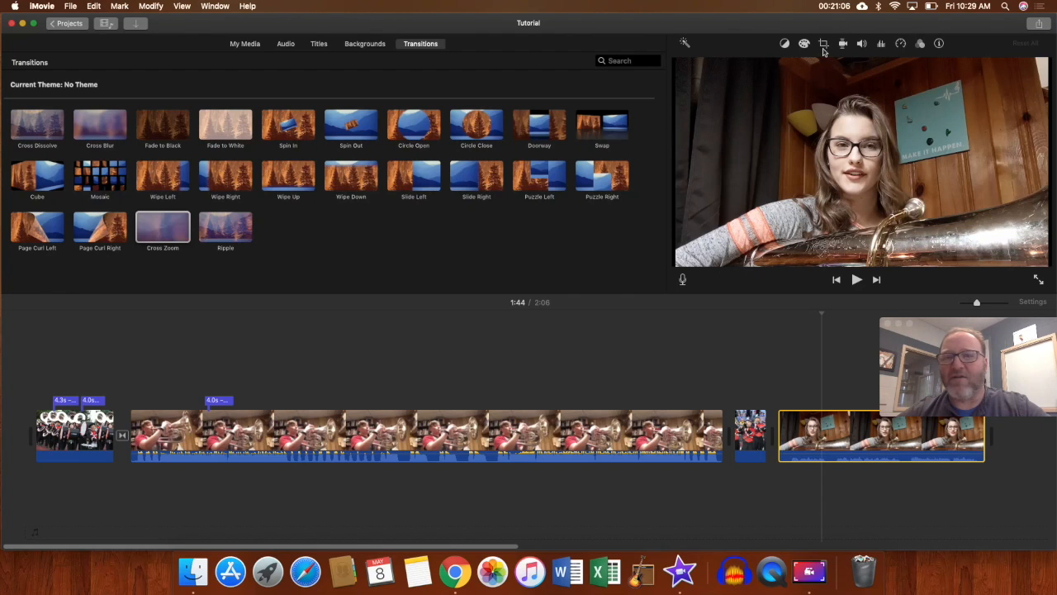
left_click(824, 44)
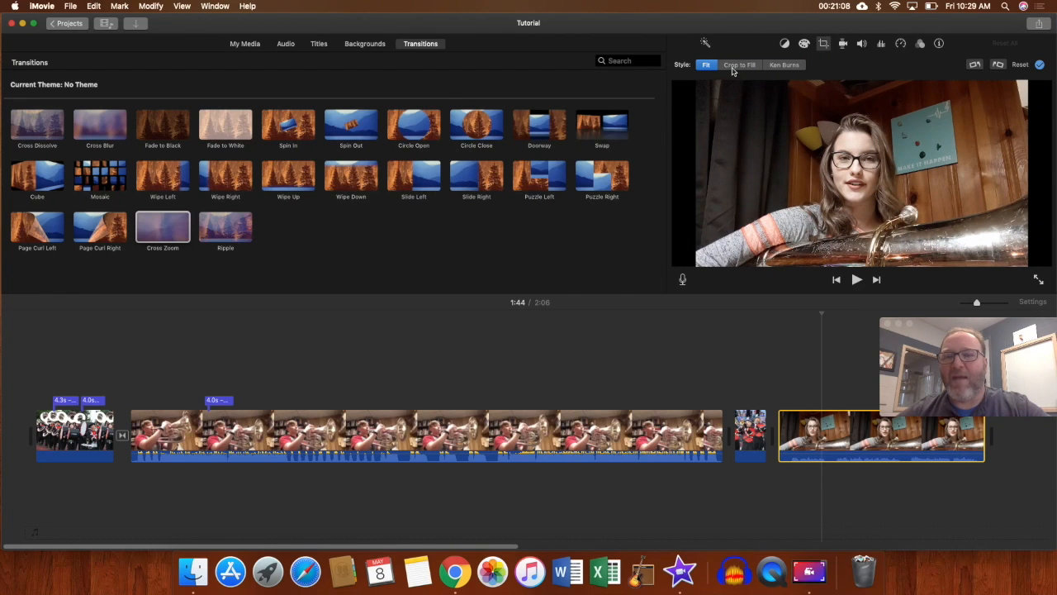
left_click(735, 65)
left_click_drag(698, 265, 811, 204)
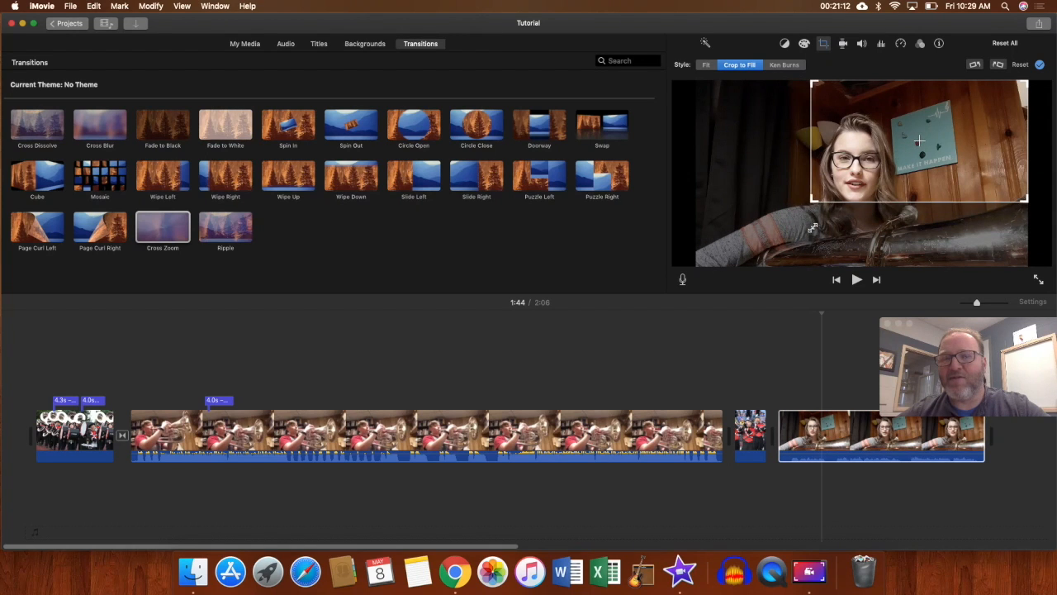
left_click_drag(900, 183, 882, 205)
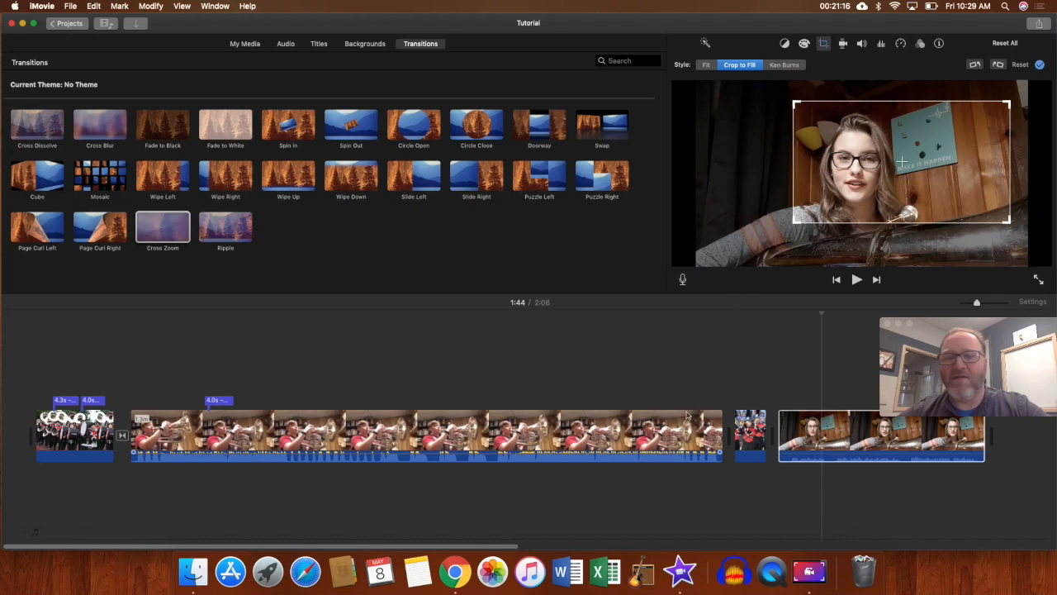
left_click(780, 361)
key("space")
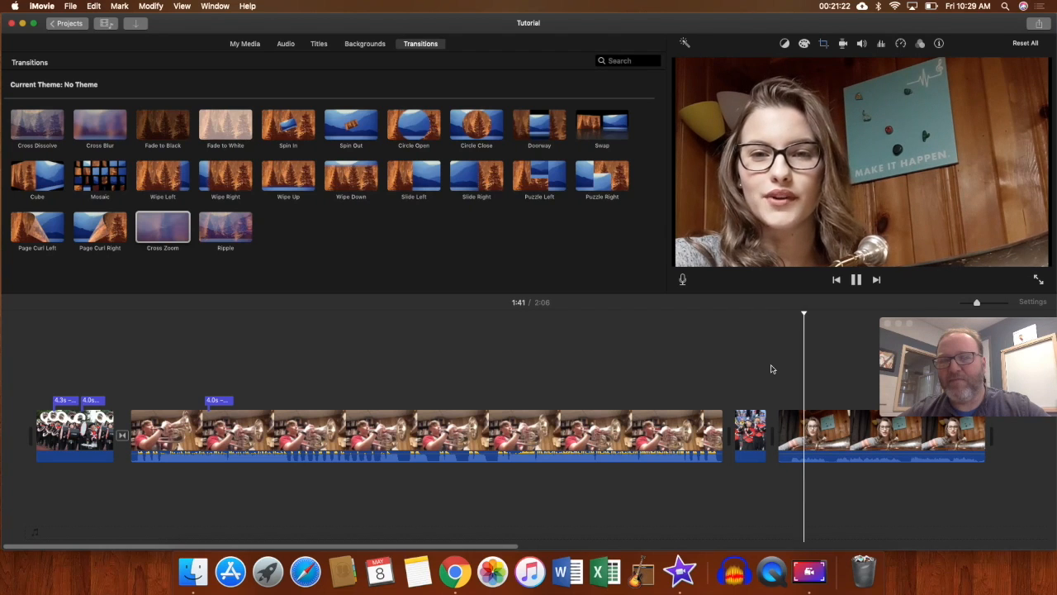
key("space")
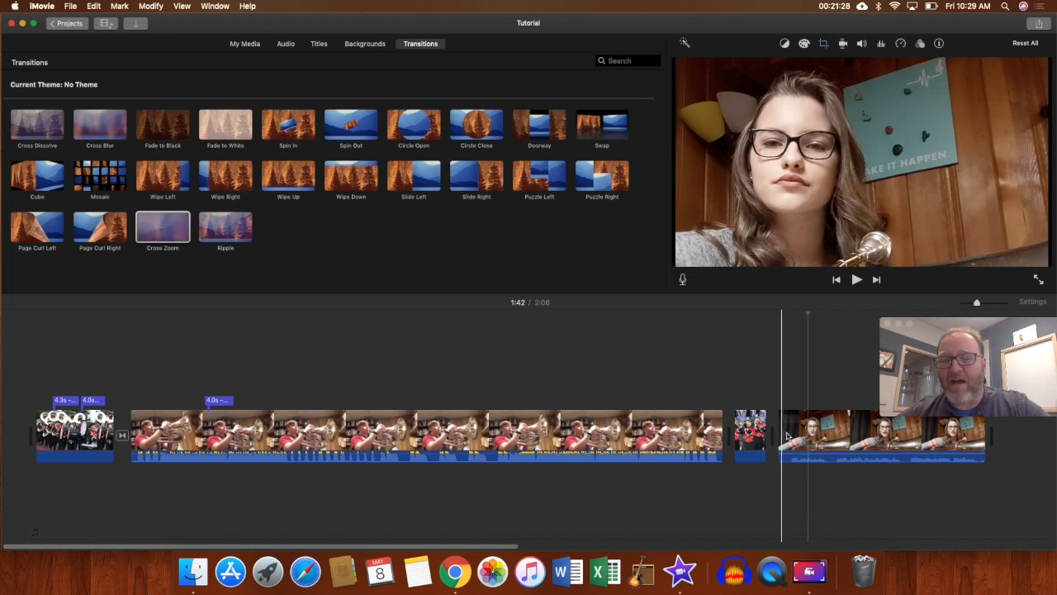
Try the closing video's clip volume at 73% and at 400%, and close the volume settings.
left_click(820, 448)
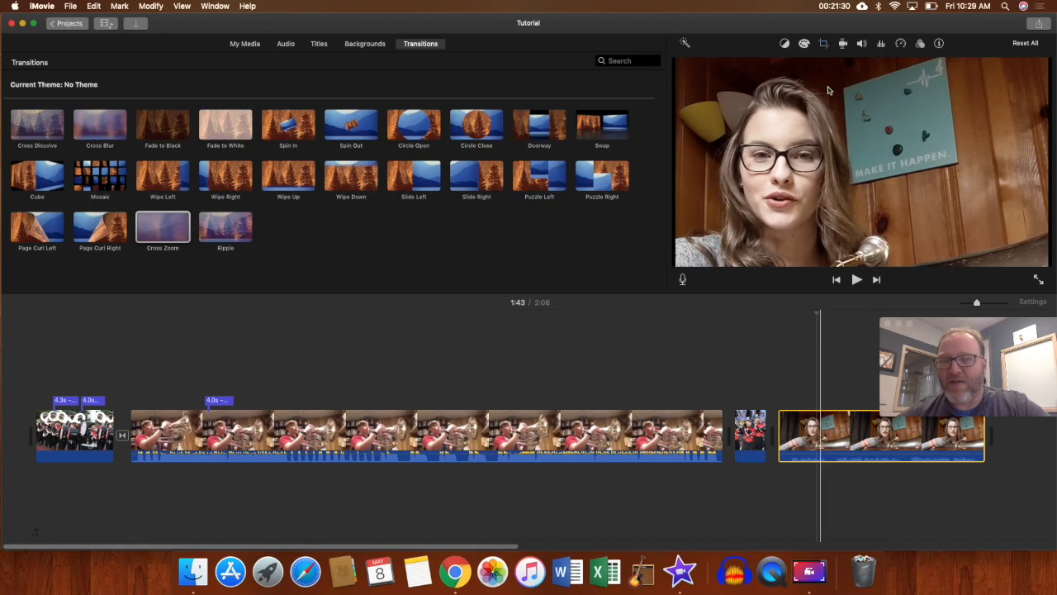
left_click(861, 43)
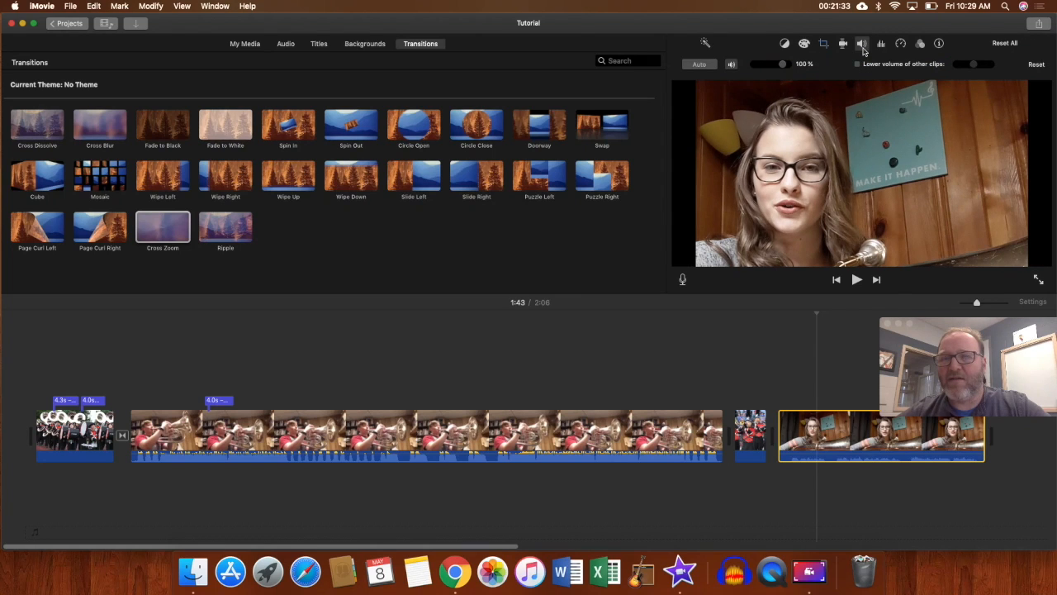
left_click(782, 66)
mouse_move(782, 66)
left_mouse_down()
mouse_move(754, 74)
mouse_move(775, 70)
left_mouse_up()
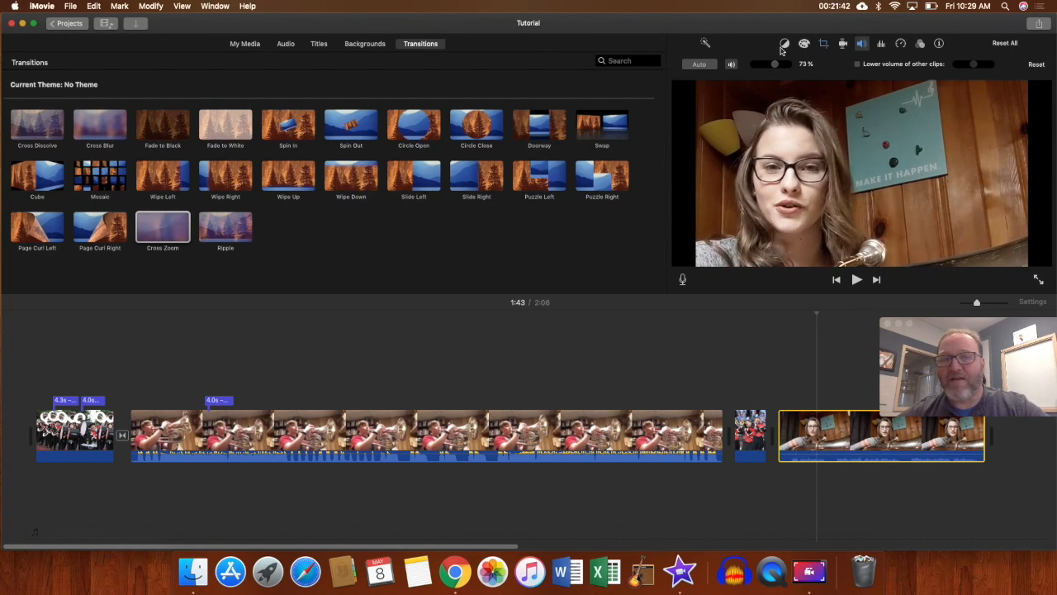
left_click_drag(775, 69, 793, 87)
left_click(734, 328)
left_click(629, 340)
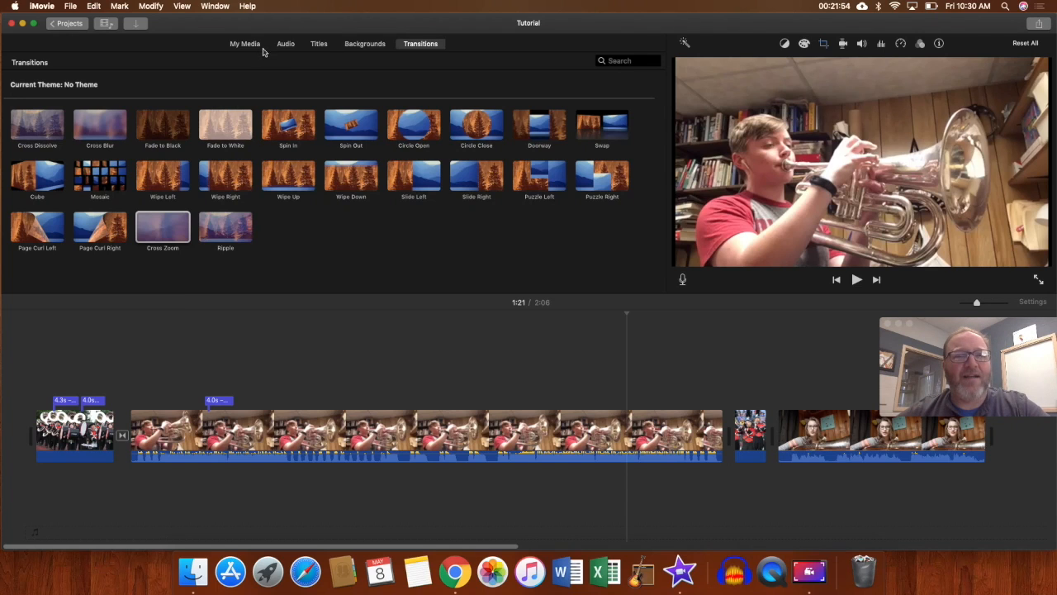
Add the iTunes track "Vivaldi: The Four Seasons, Op. 8 — Norwegian Wood" as background music from the start of the timeline.
left_click(286, 43)
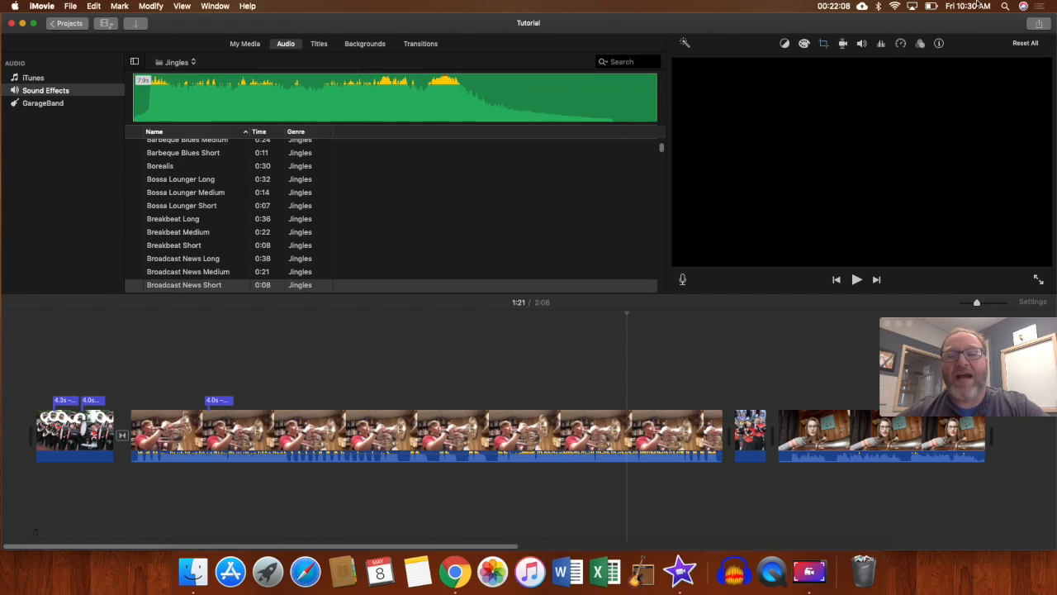
left_click(410, 116)
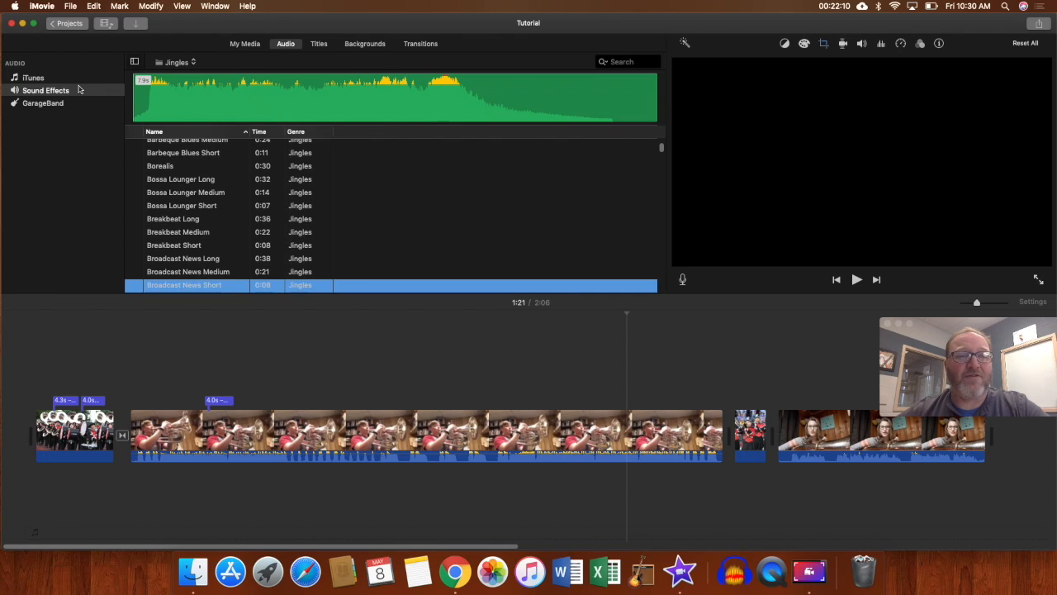
left_click(37, 106)
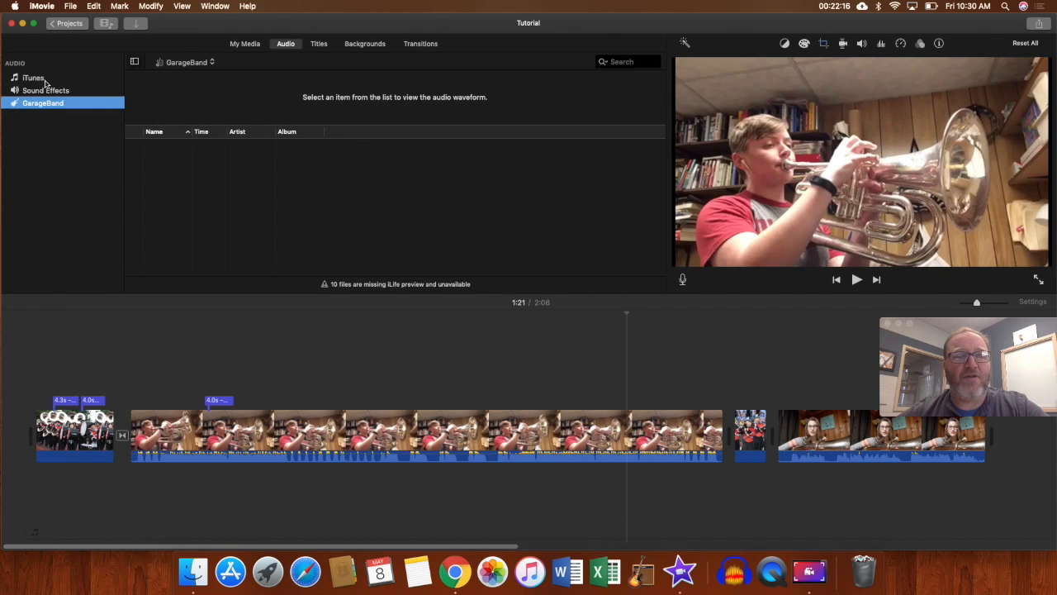
left_click(38, 80)
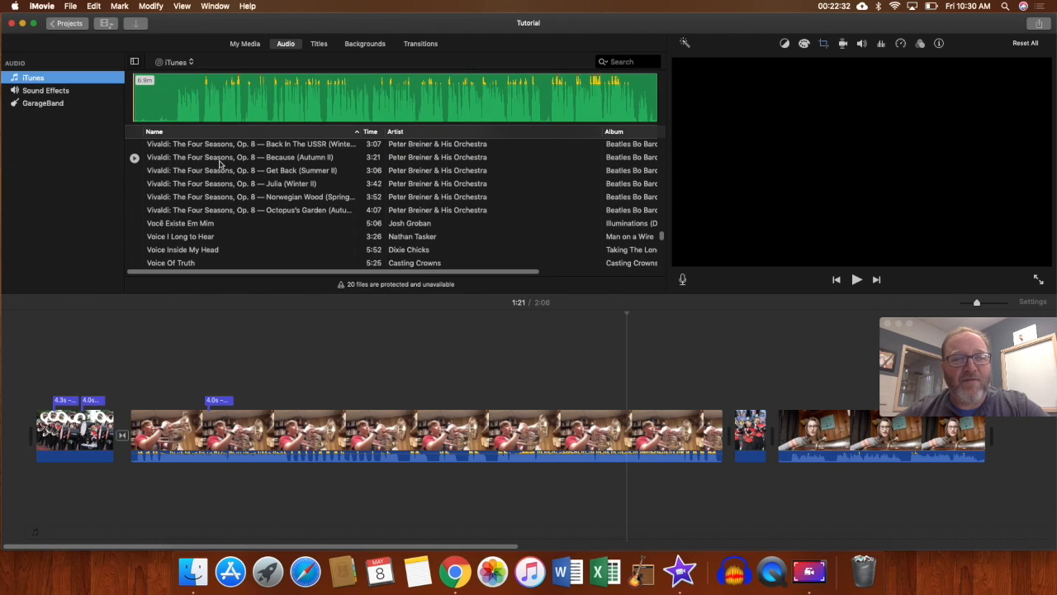
left_click(211, 198)
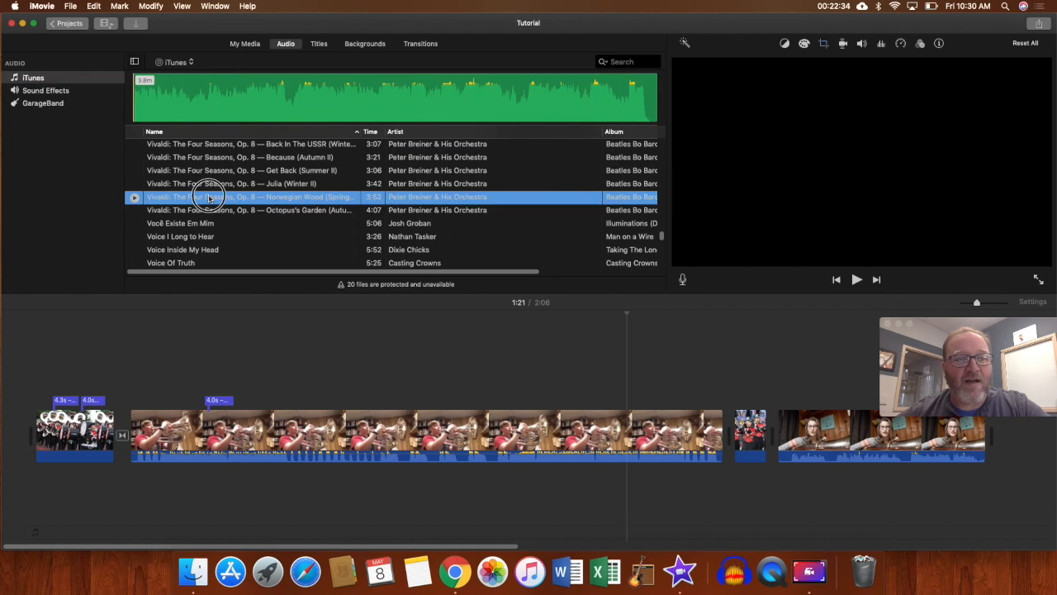
left_click_drag(194, 209, 33, 495)
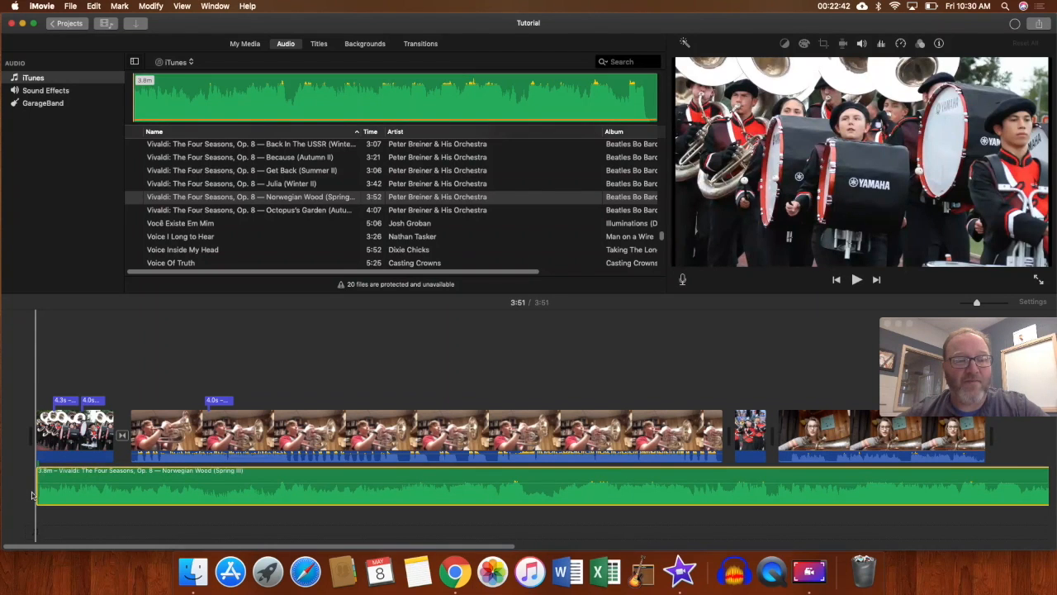
Play the project from its beginning into the baritone video to hear the background music with the clips.
left_click(5, 430)
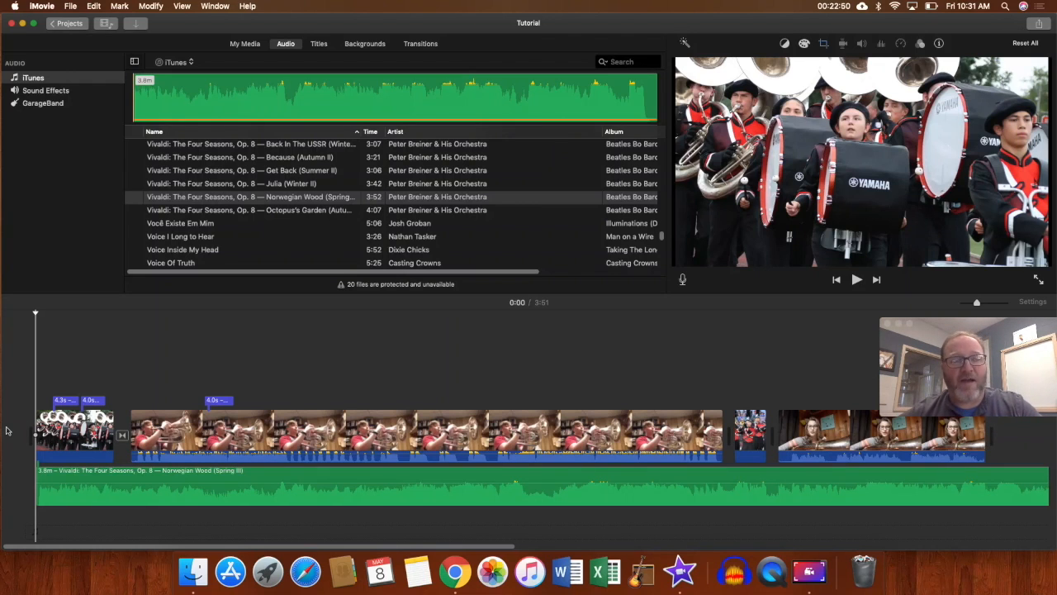
key("space")
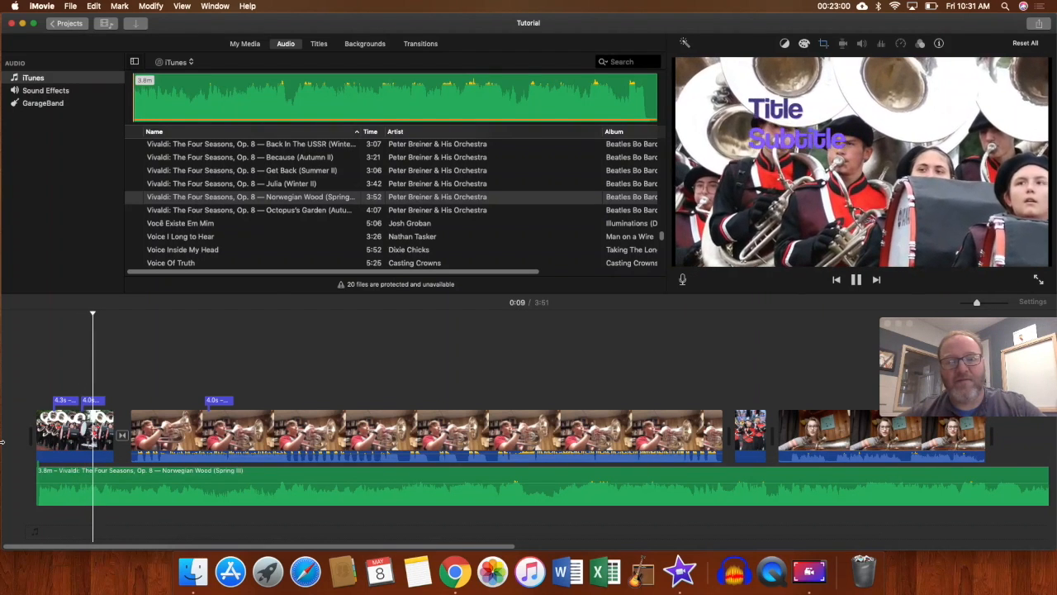
key("space")
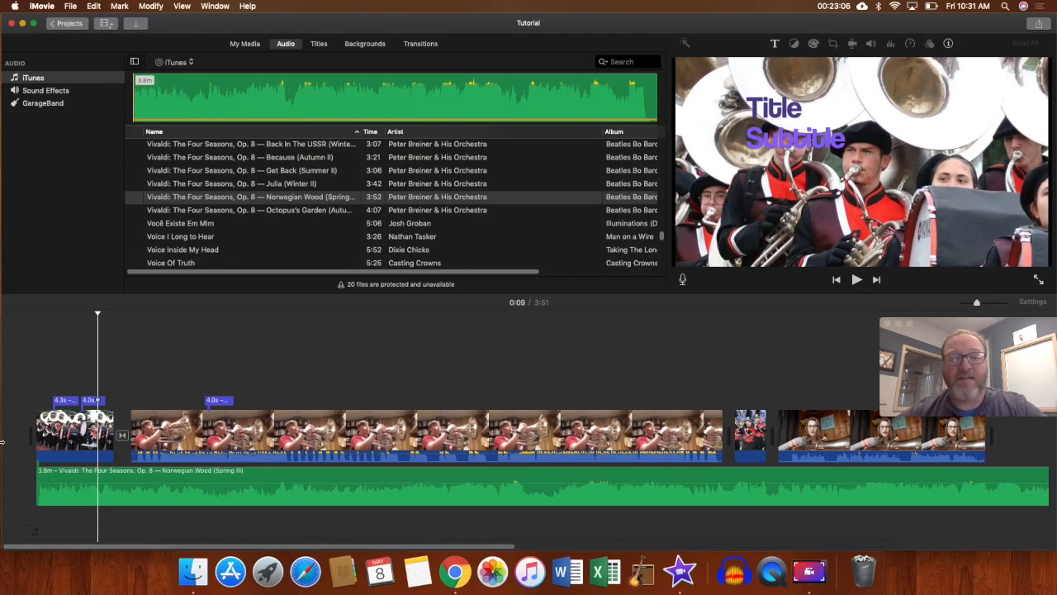
key("space")
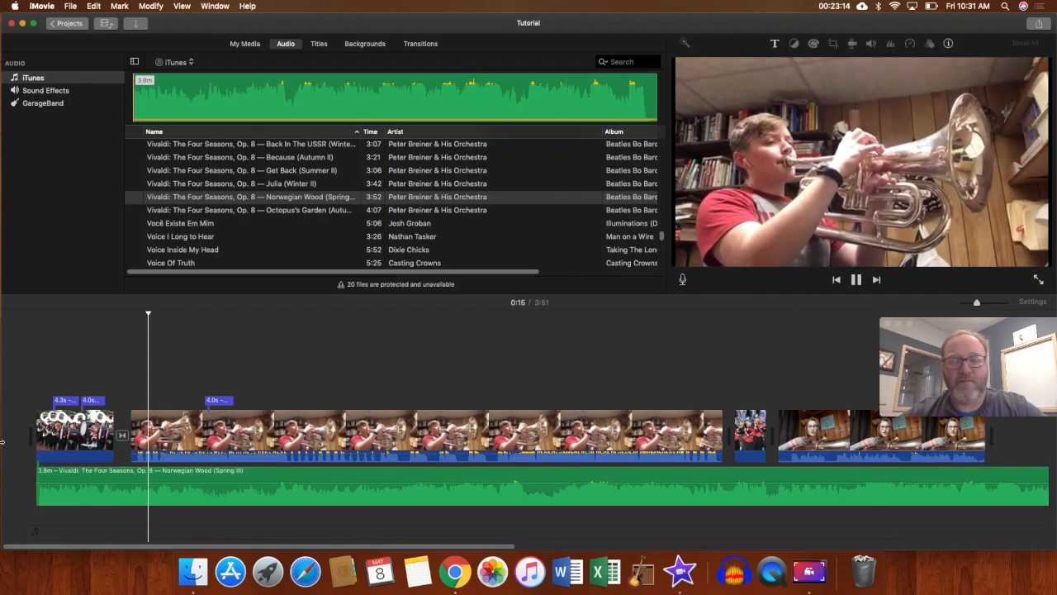
key("space")
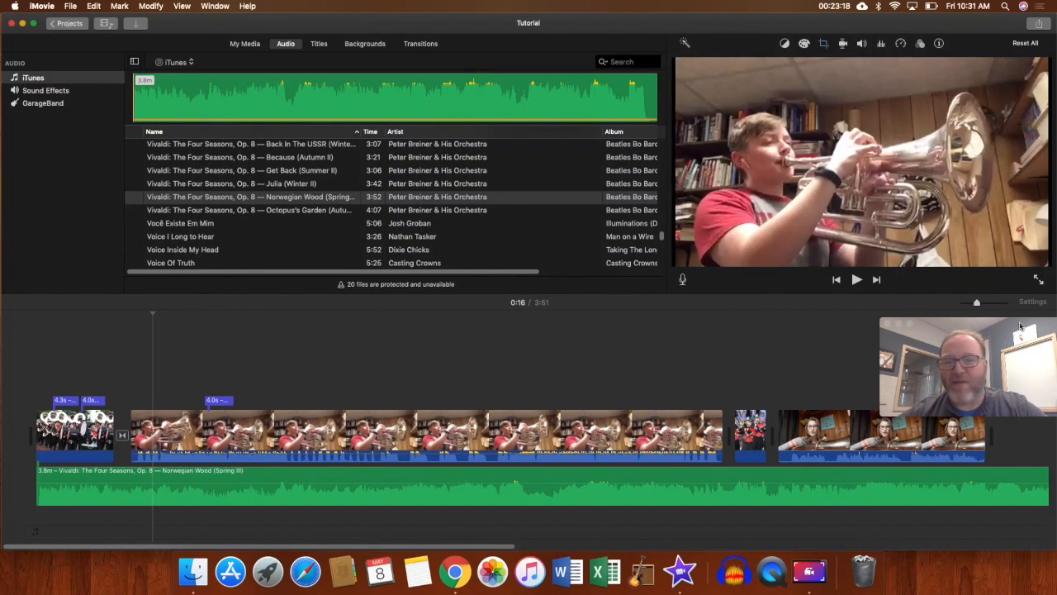
Play the start of the closing video to compare its speech with the background music.
left_click(781, 402)
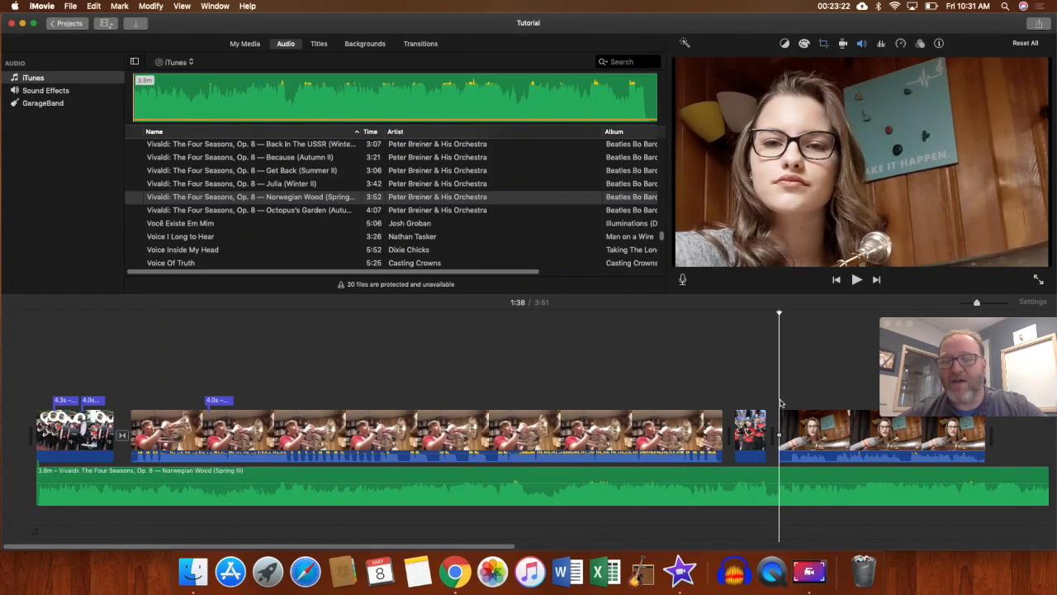
key("space")
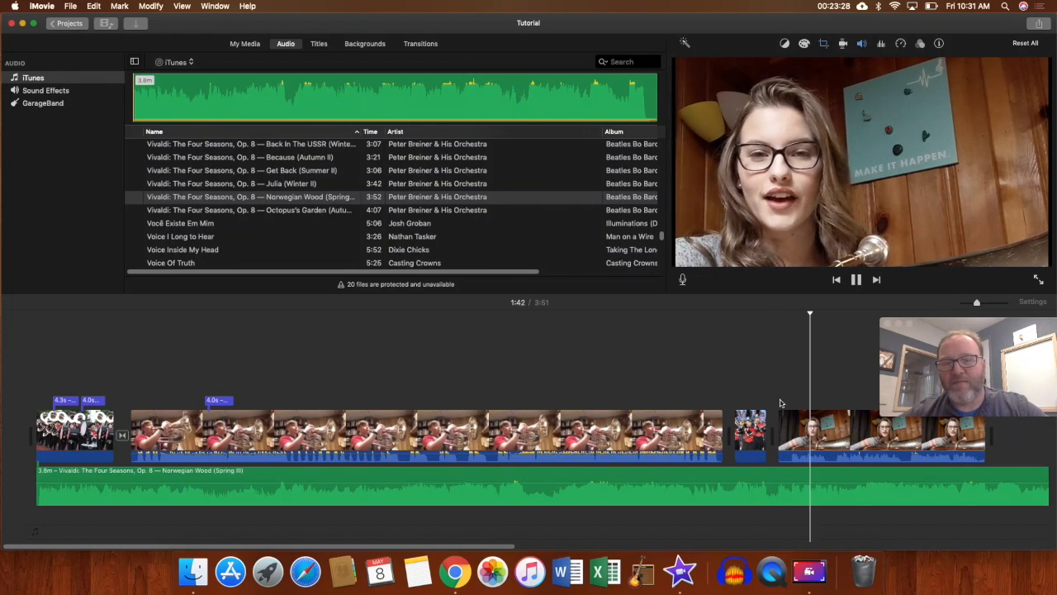
key("space")
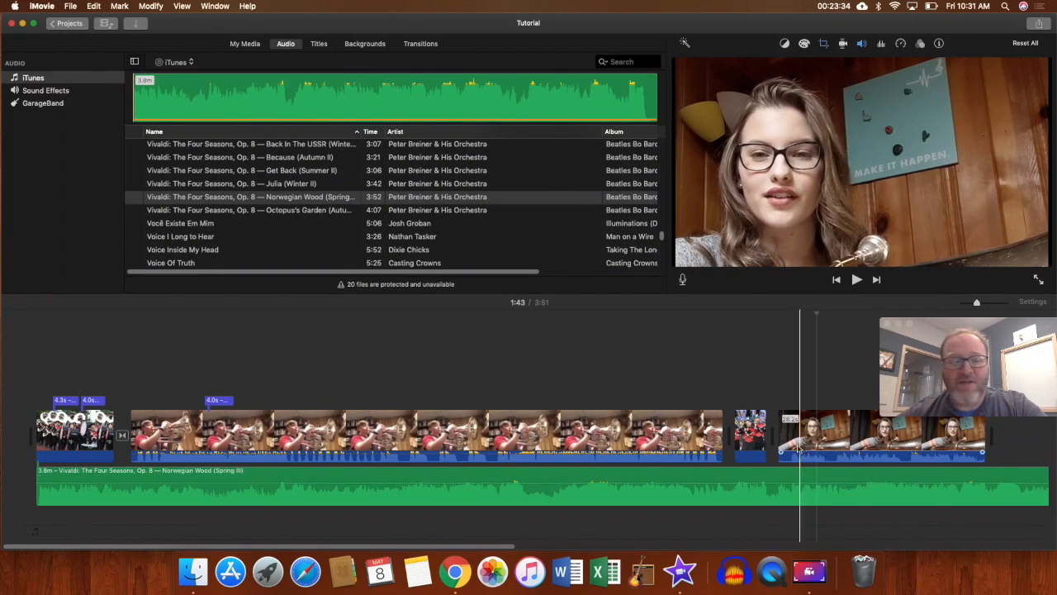
Set the closing video's volume to 100%, enable lowering the volume of other clips, and review how the music dips beneath it.
left_click_drag(730, 486, 730, 483)
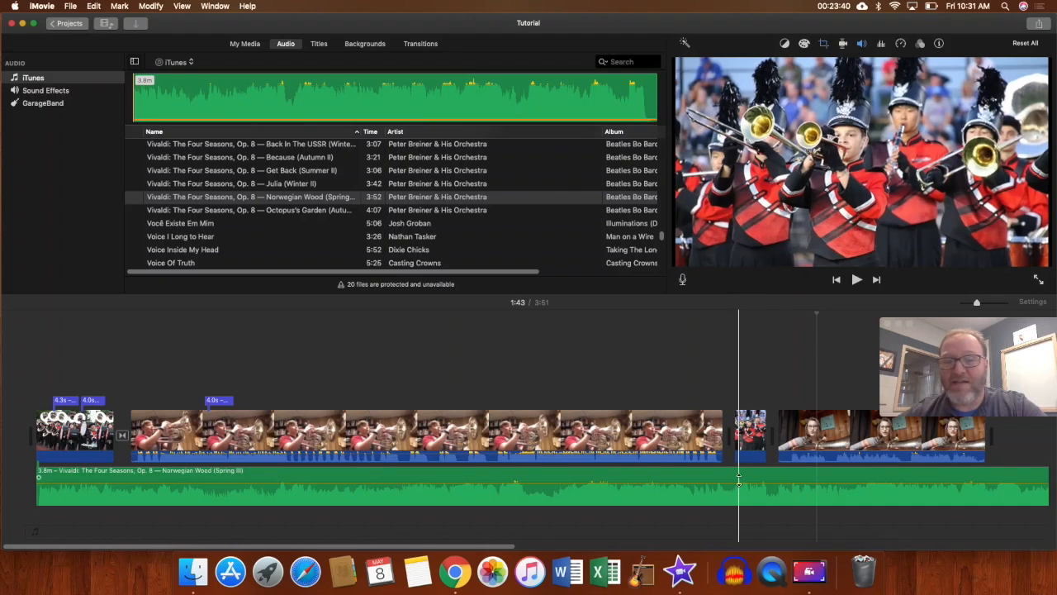
left_click(794, 435)
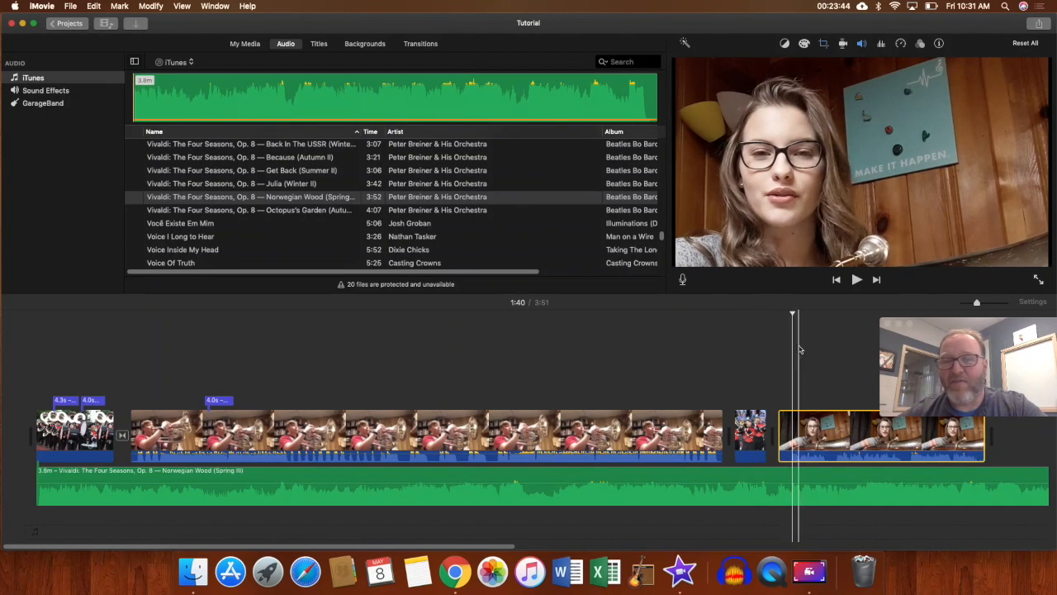
left_click(861, 43)
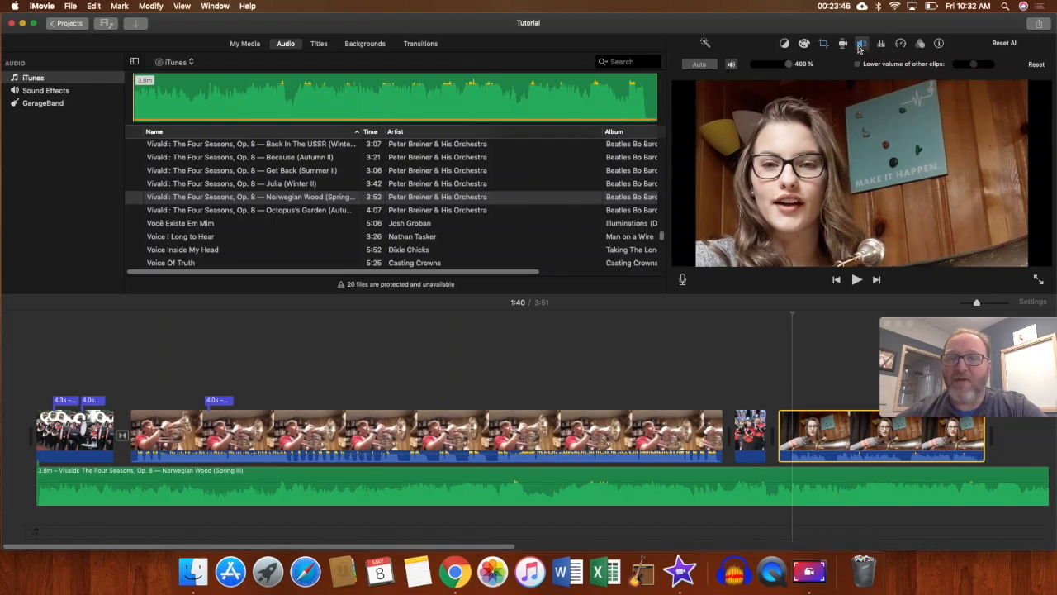
mouse_move(790, 65)
left_mouse_down()
mouse_move(769, 65)
mouse_move(784, 68)
left_mouse_up()
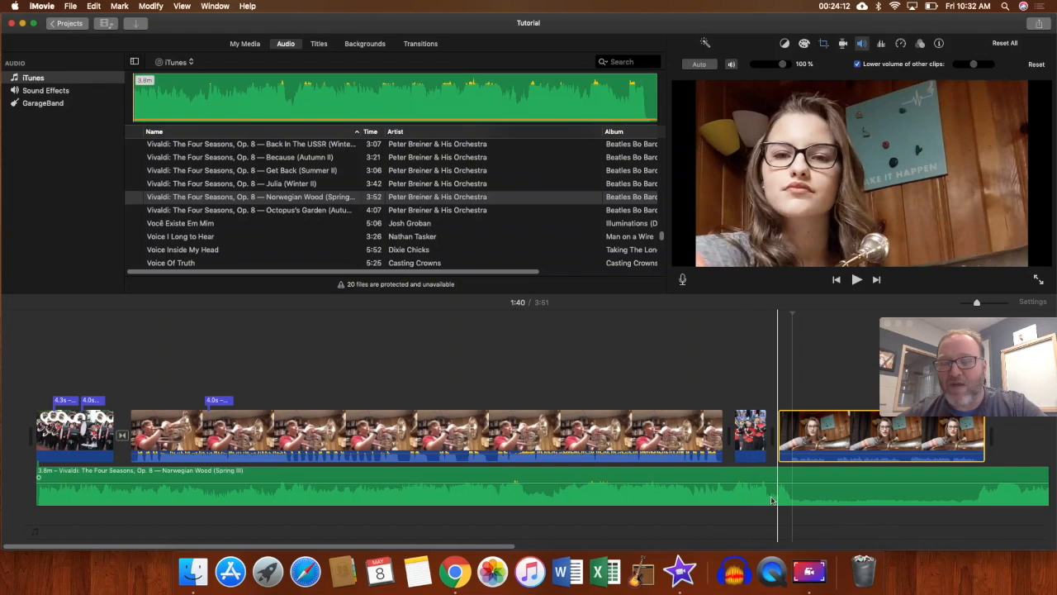
left_click(749, 438)
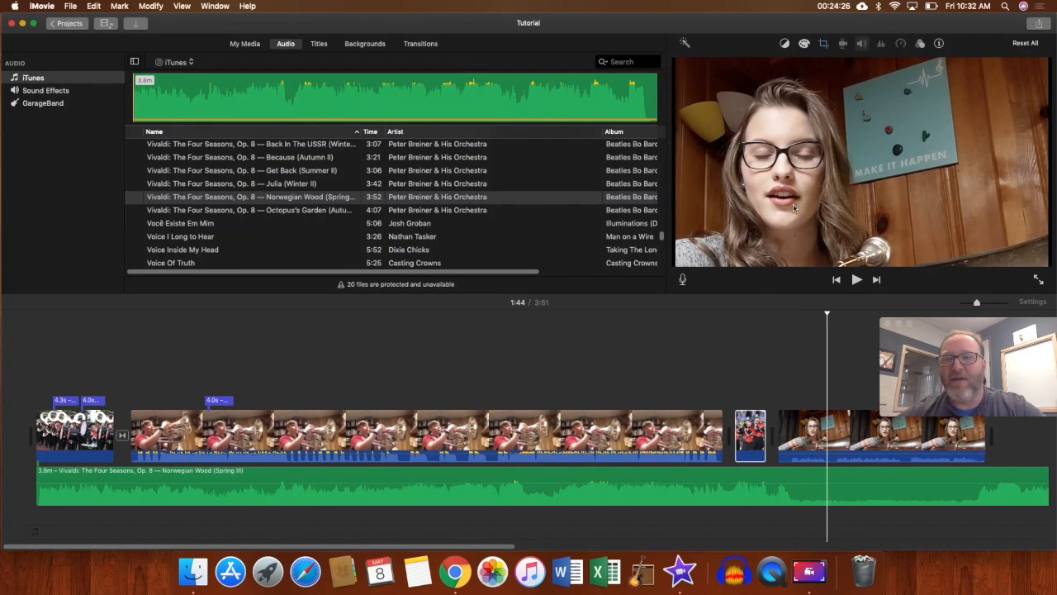
left_click(828, 438)
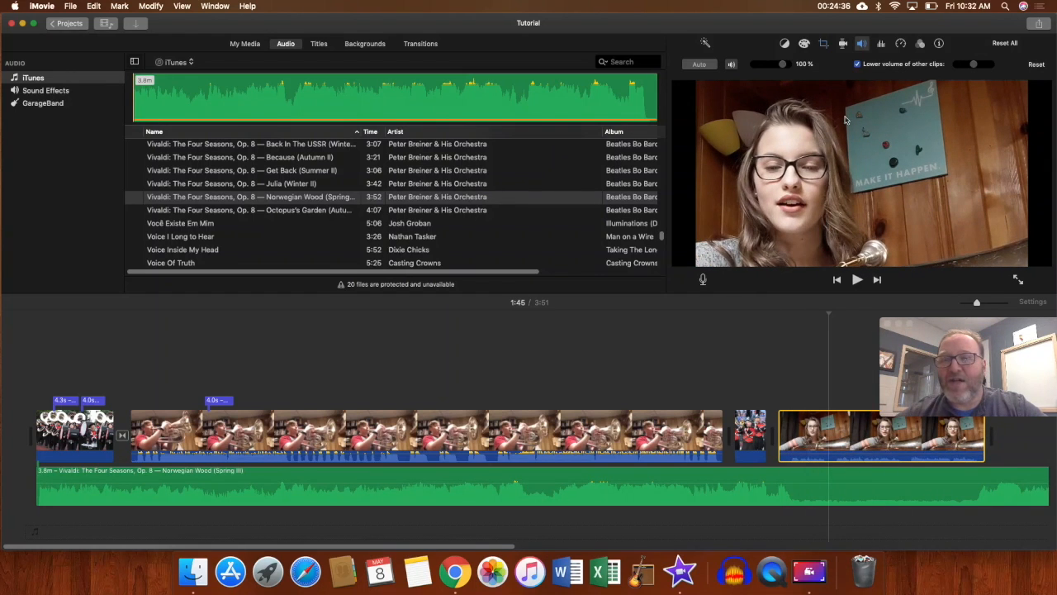
Try weaker and stronger levels of lowering other clips for the closing video during playback, and return the level to about the middle.
left_click_drag(976, 69, 950, 81)
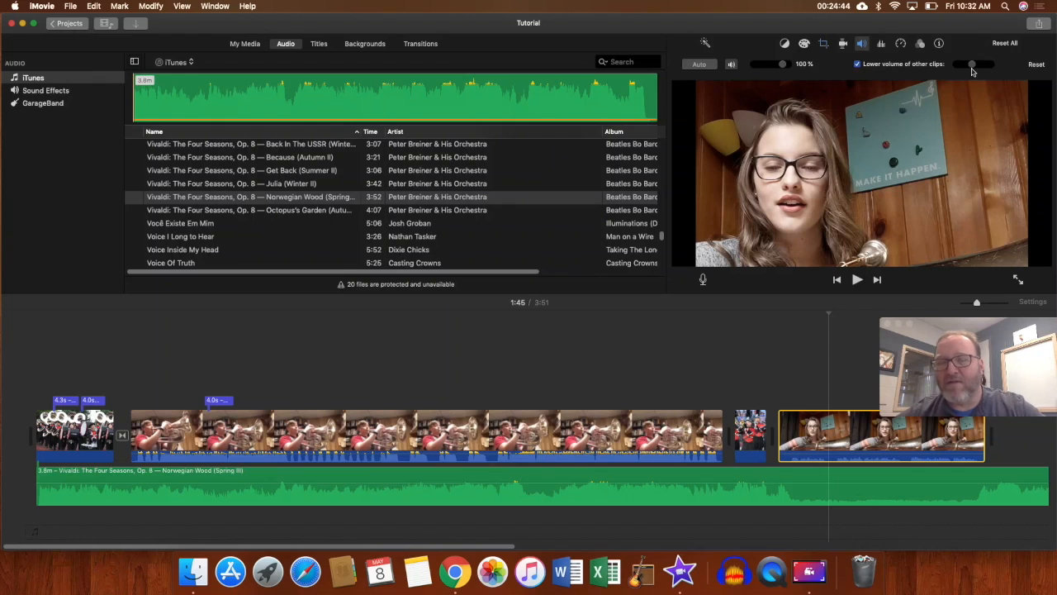
key("space")
left_click_drag(973, 71, 994, 68)
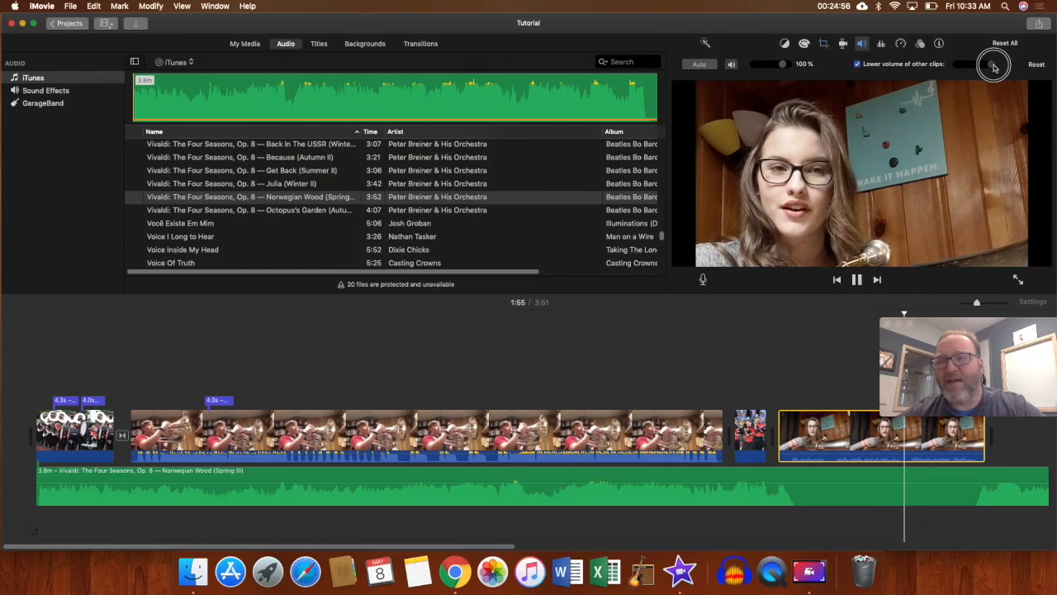
left_click_drag(995, 67, 976, 69)
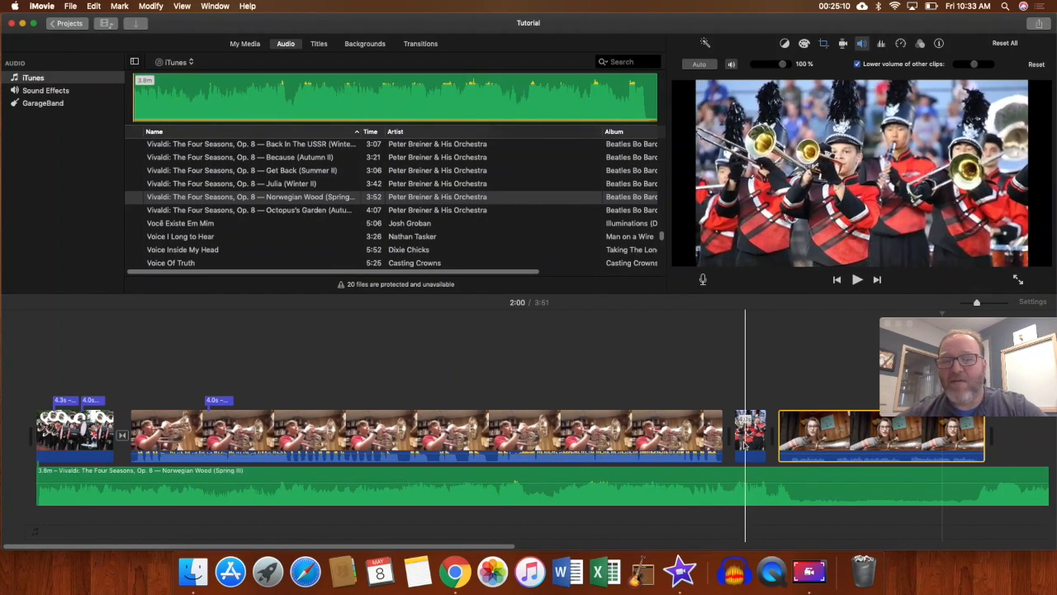
Enable lowering the volume of other clips for the baritone video and play from its end into the closing video.
left_click(660, 446)
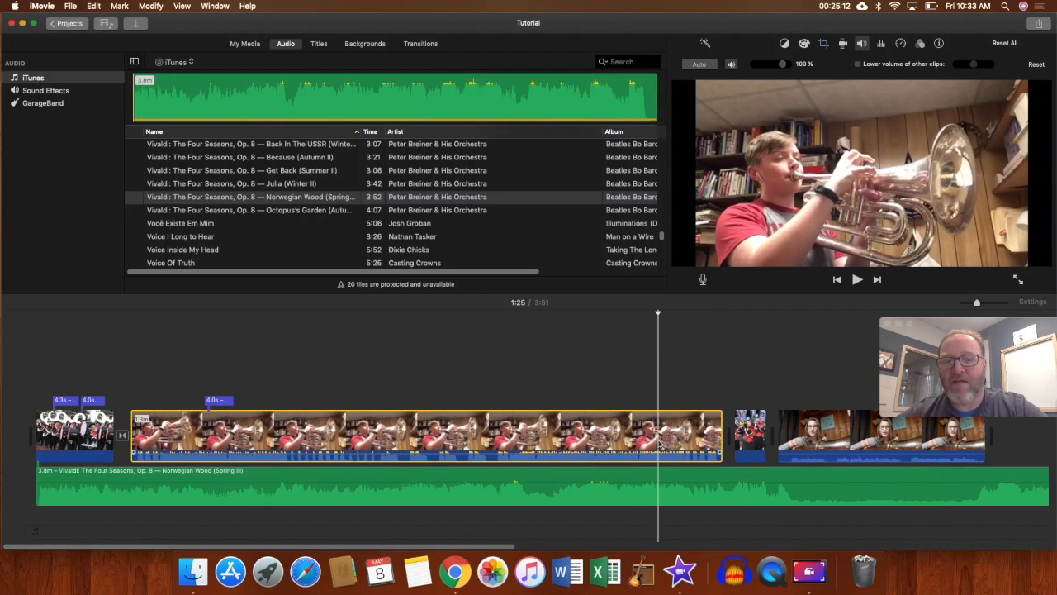
left_click(857, 65)
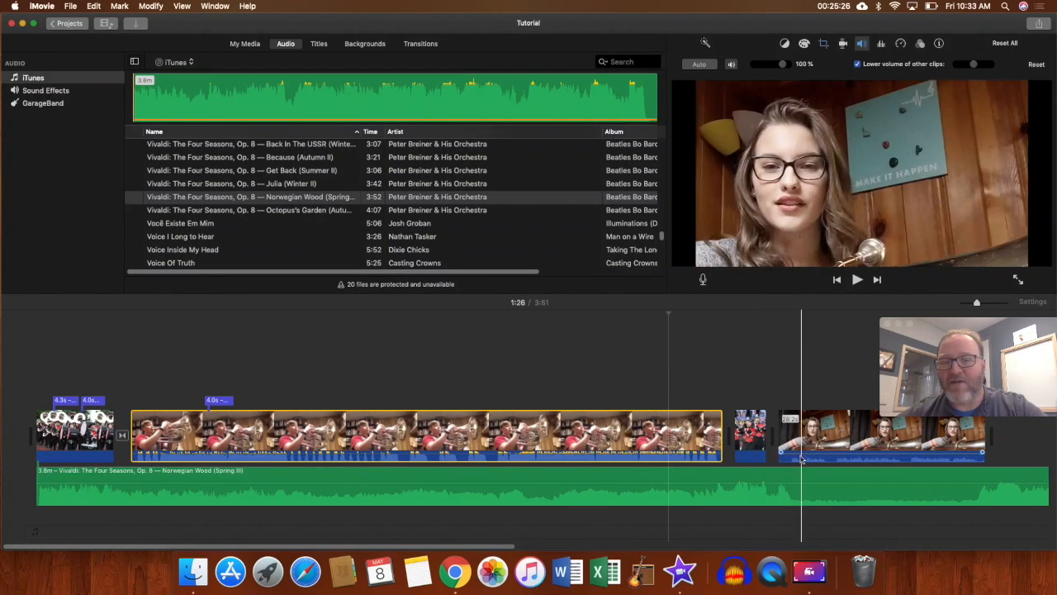
left_click(693, 438)
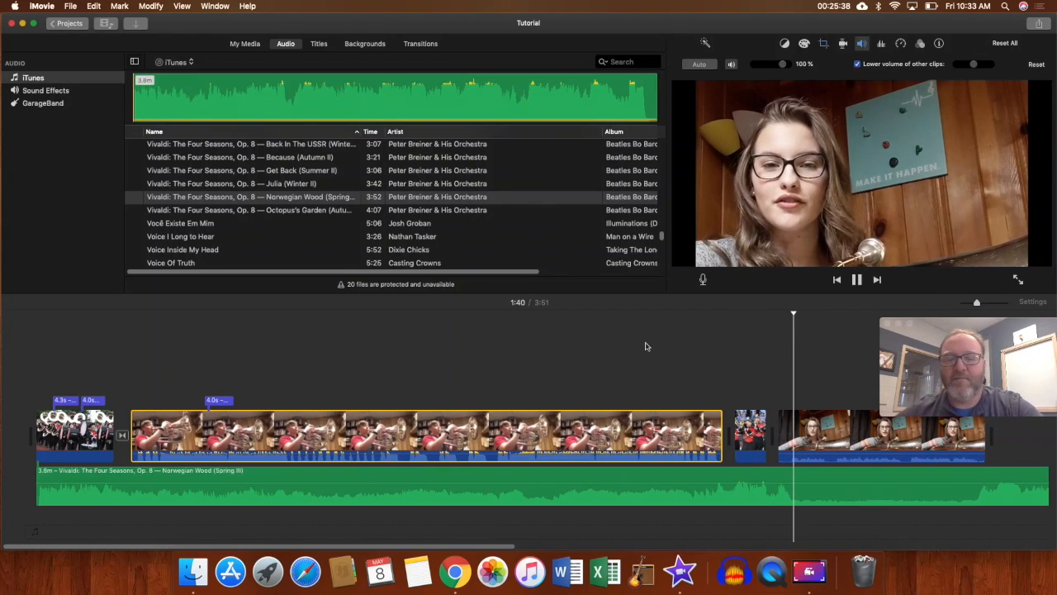
key("space")
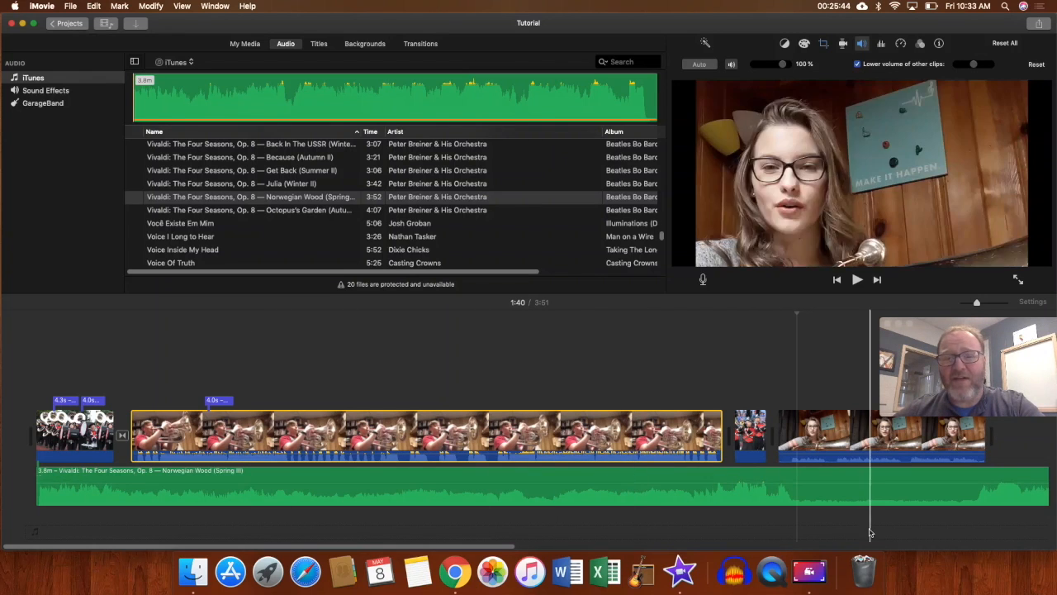
Split the background music at the end and the start of the baritone video and delete the section beneath that video.
left_click(734, 493)
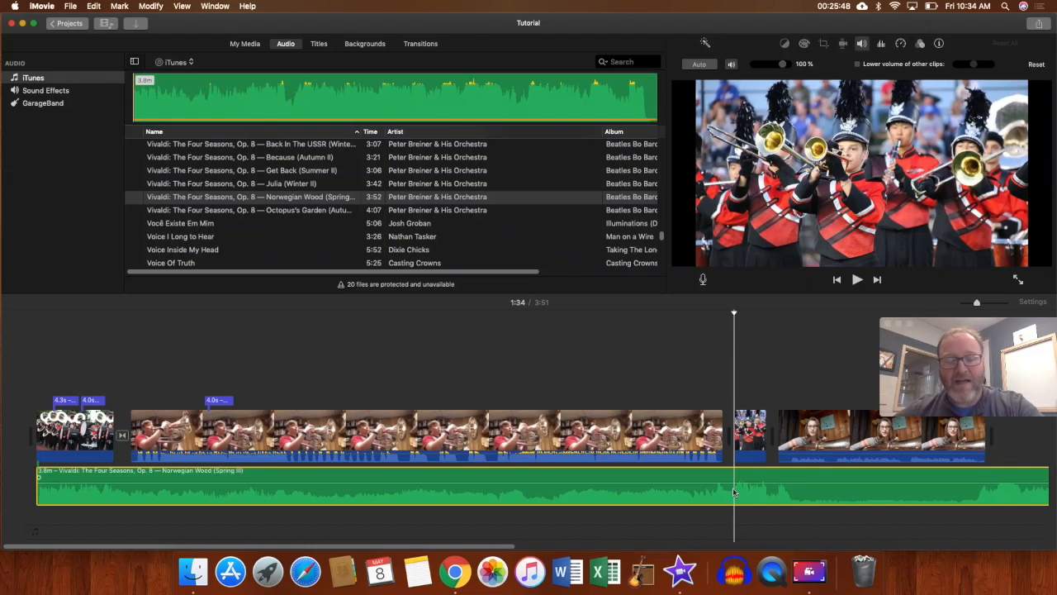
key("super+b")
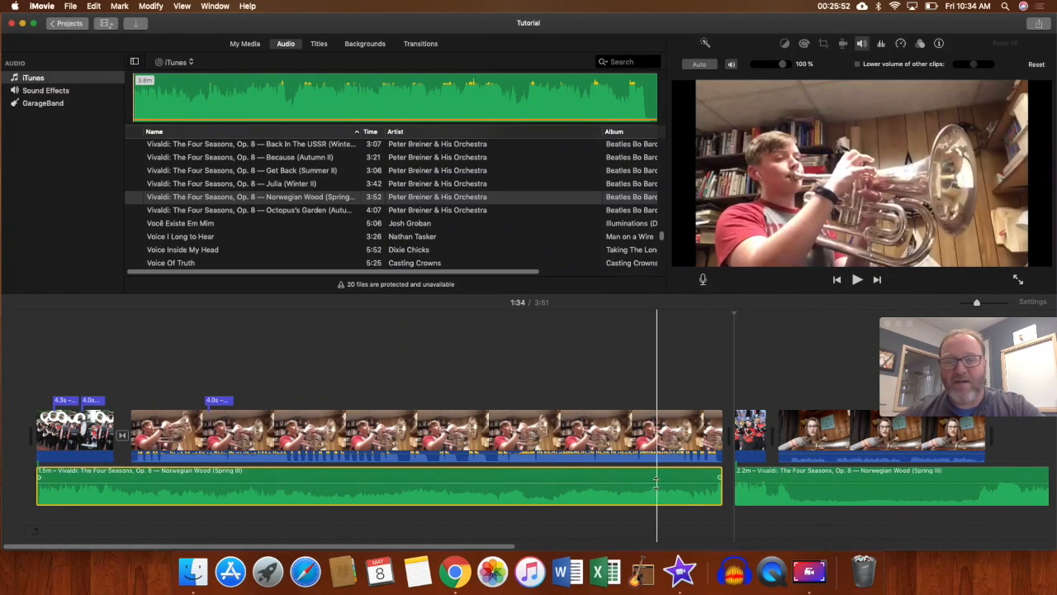
left_click(124, 436)
left_click(129, 493)
key("super+b")
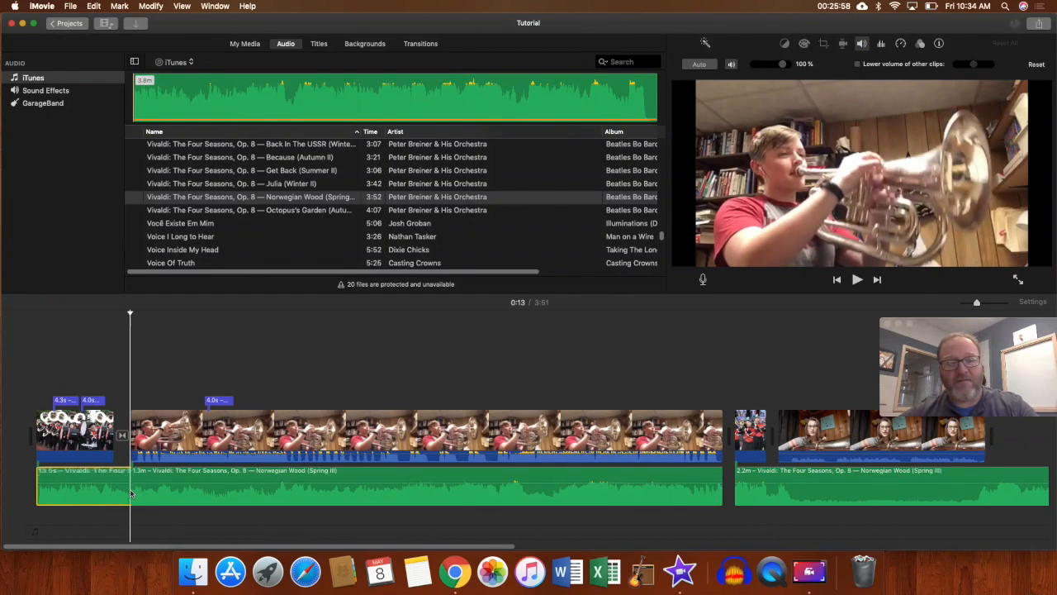
left_click(234, 496)
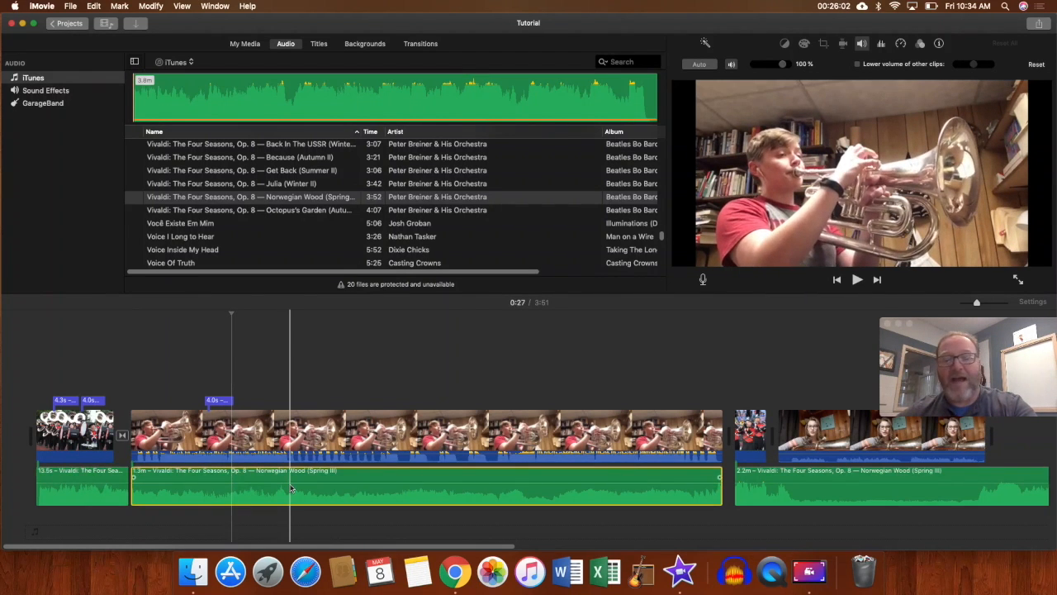
key("Delete")
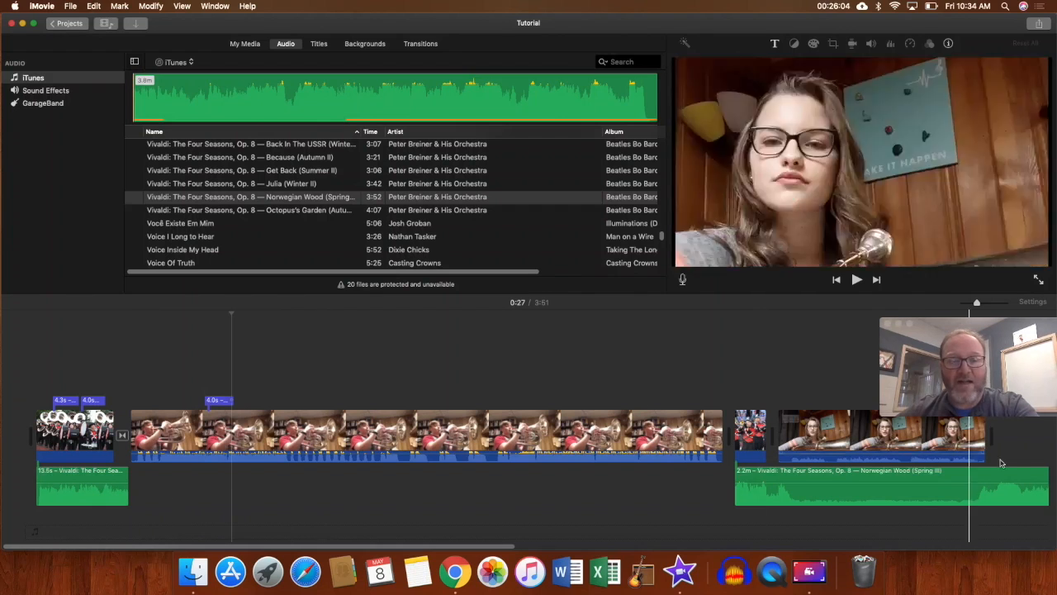
Play the end of the baritone video into the following photo to hear how the background music comes back in.
key("space")
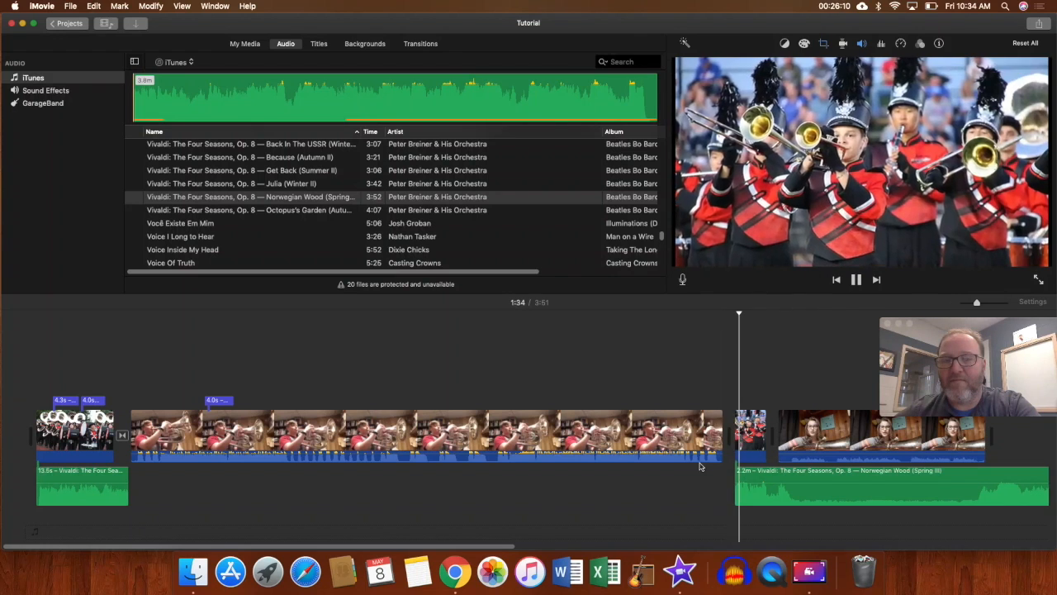
key("space")
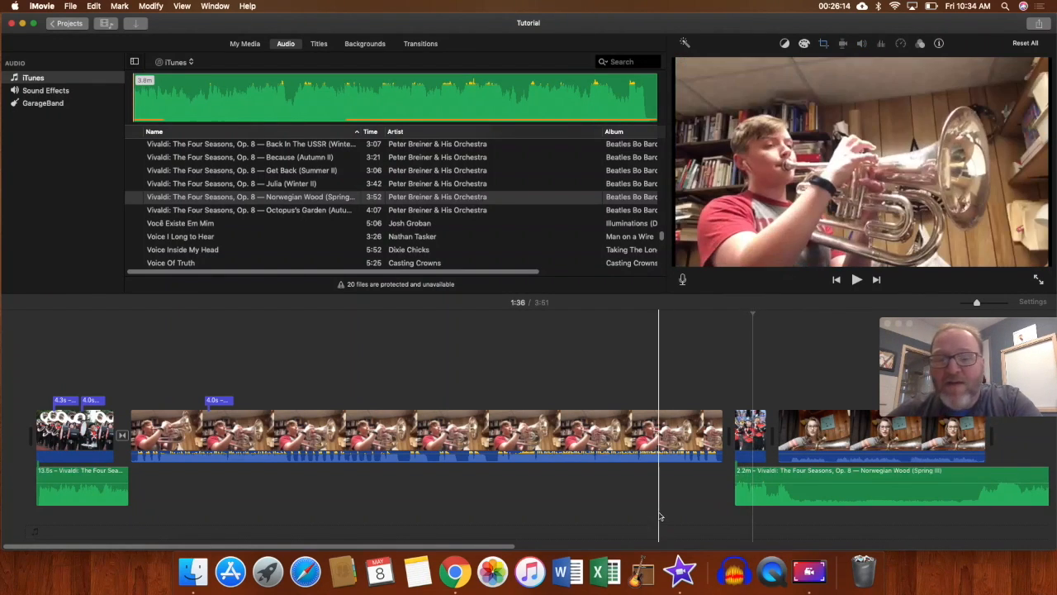
left_click(716, 468)
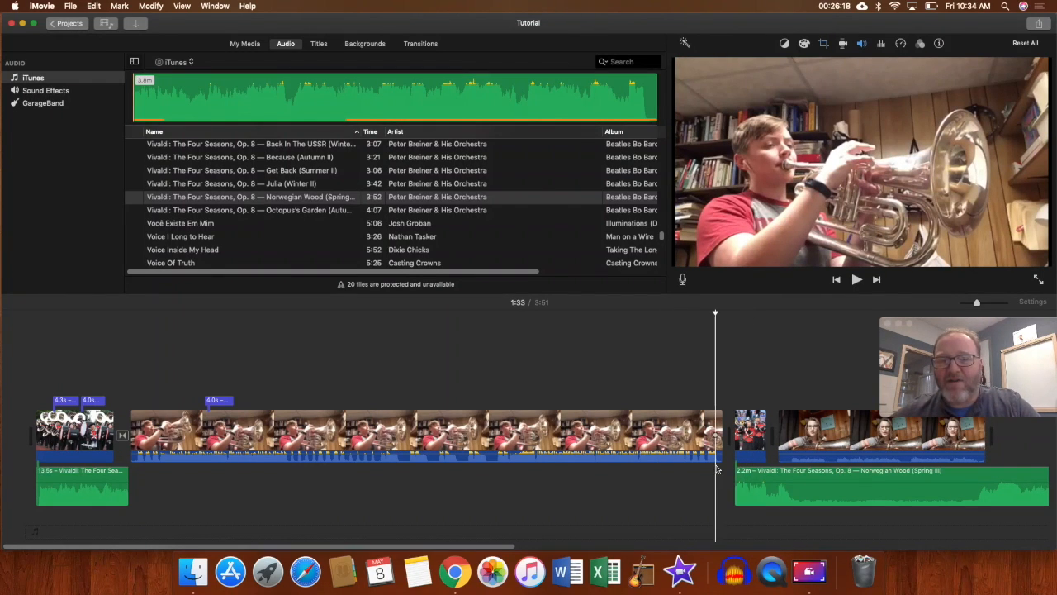
left_click(712, 468)
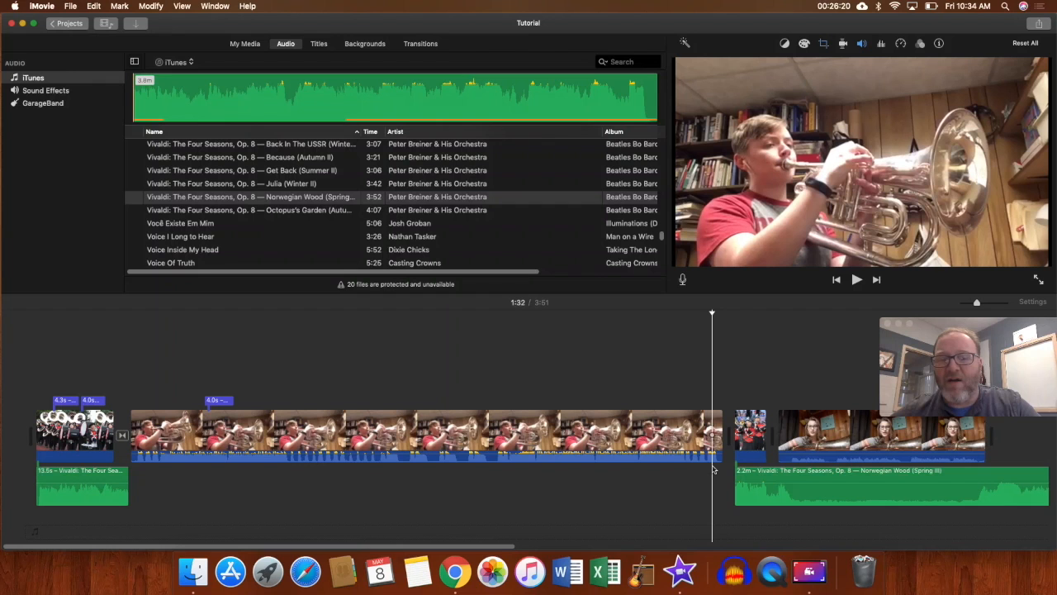
key("space")
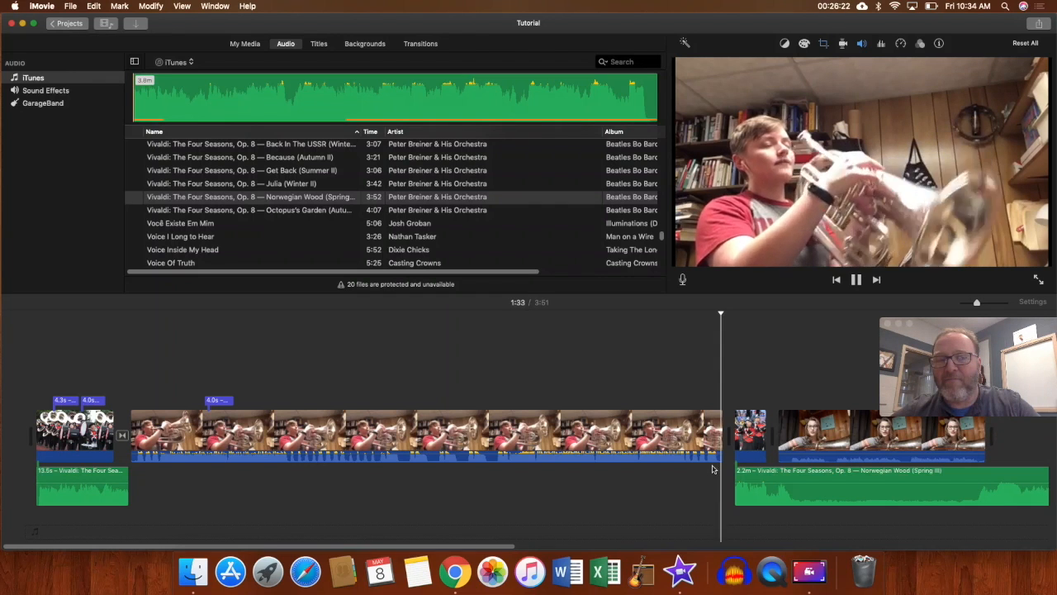
key("space")
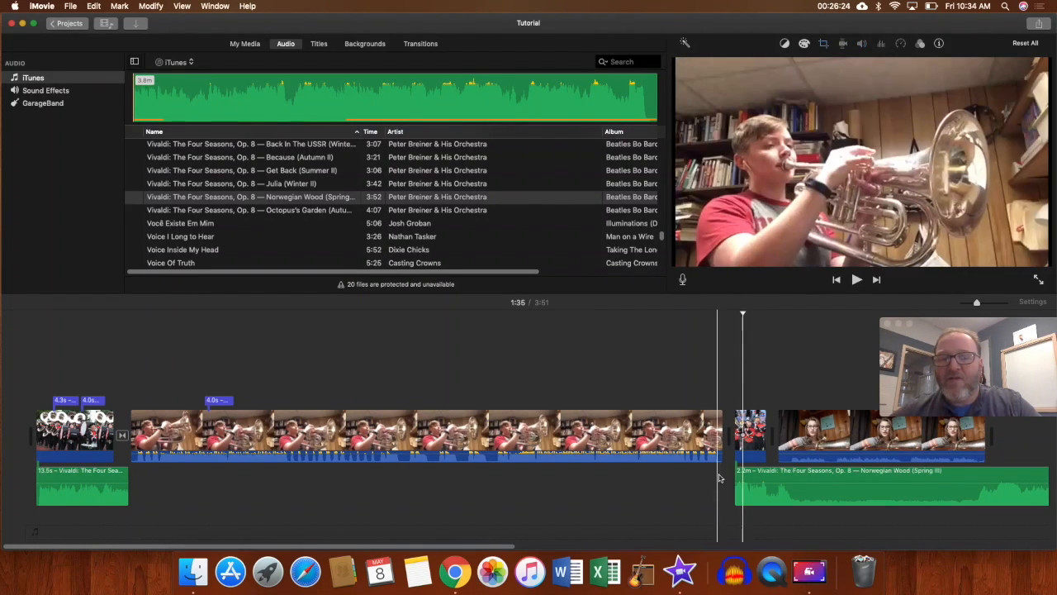
Fade in the second background music clip and extend its start slightly beneath the end of the baritone video.
left_click(830, 496)
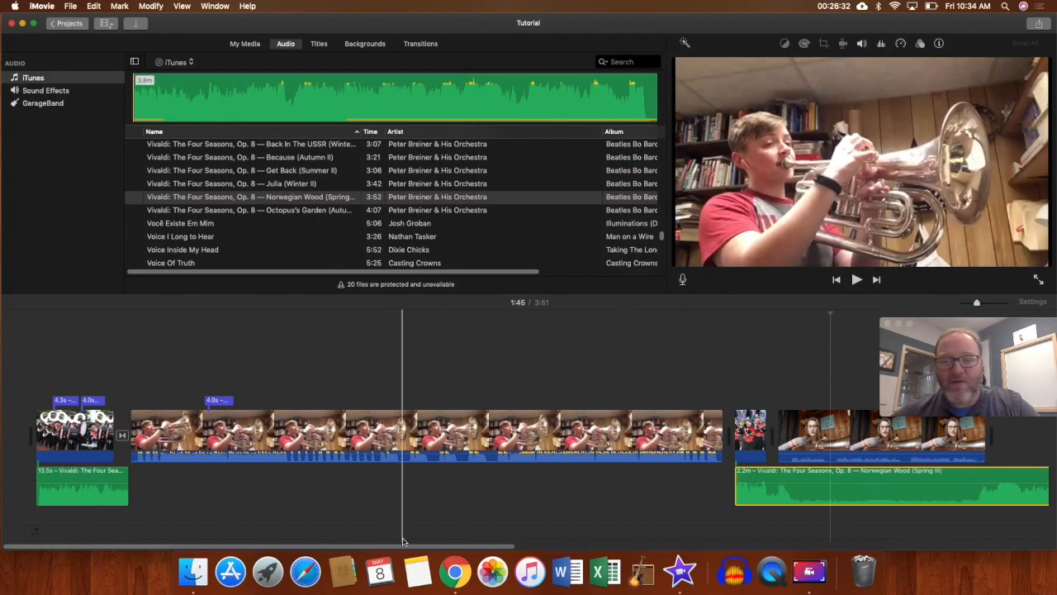
scroll(404, 547, "right", 10)
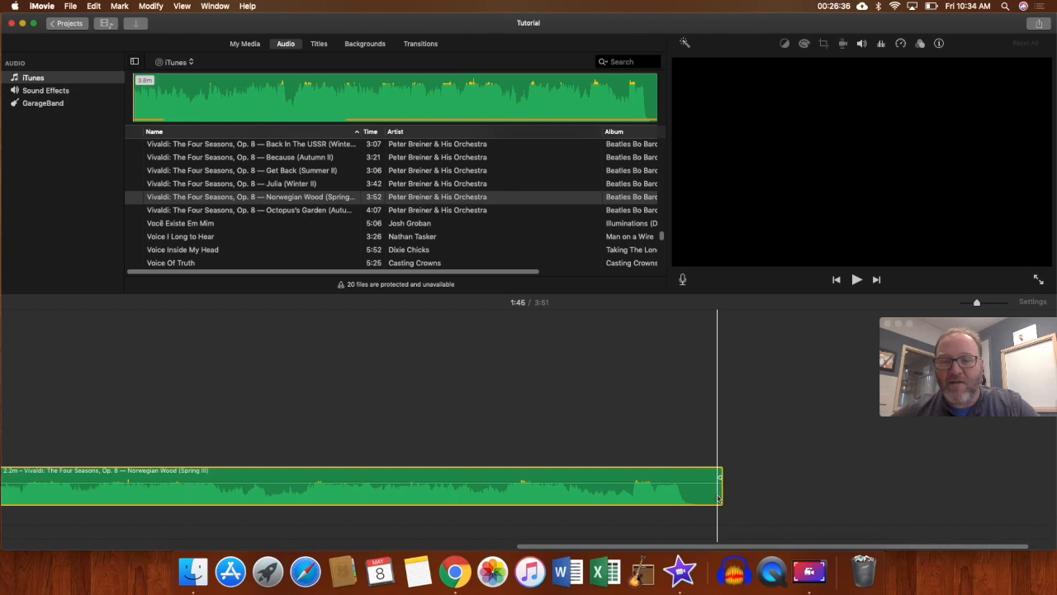
left_click_drag(724, 546, 444, 528)
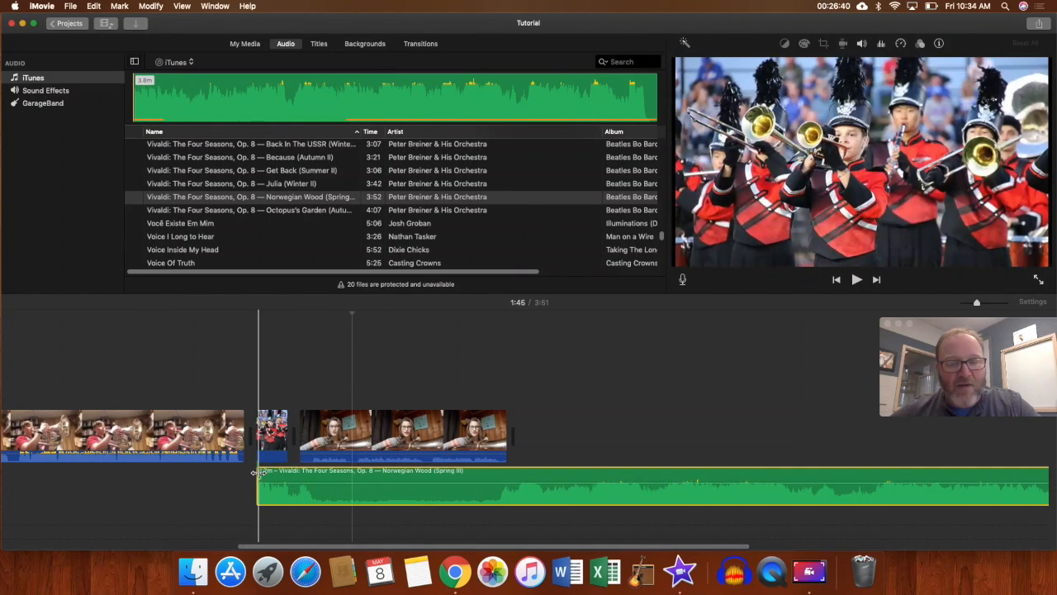
left_click_drag(260, 477, 322, 488)
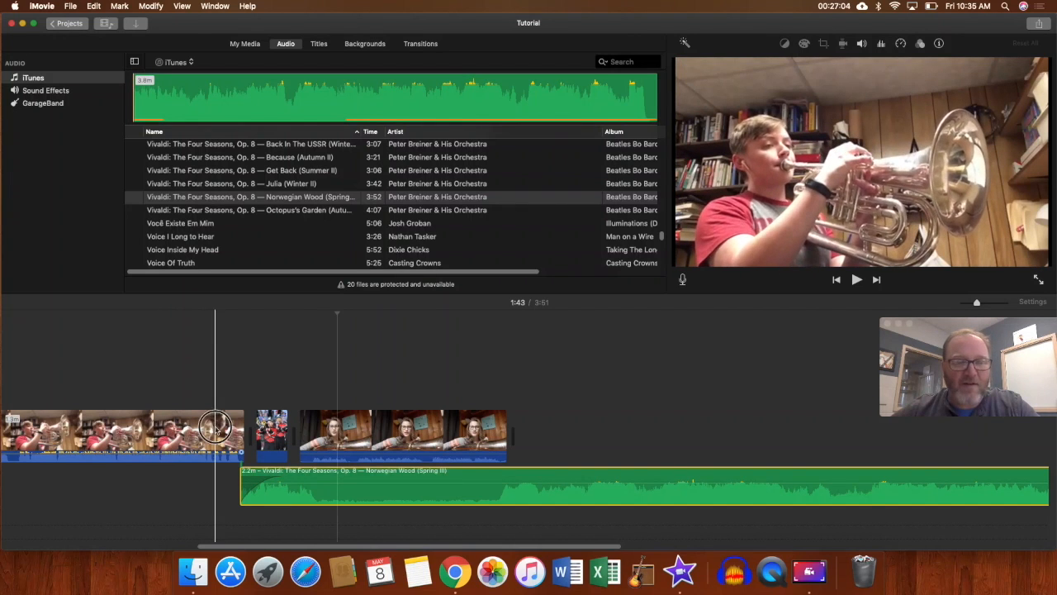
Play from the last part of the baritone video into the photo to hear the music's fade-in.
left_click(213, 429)
key("space")
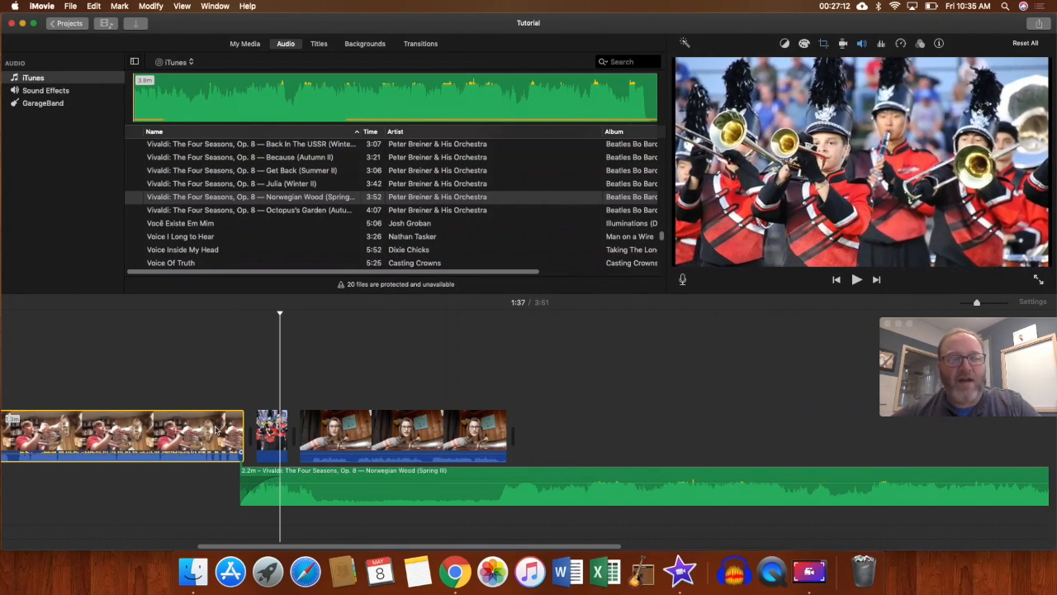
key("space")
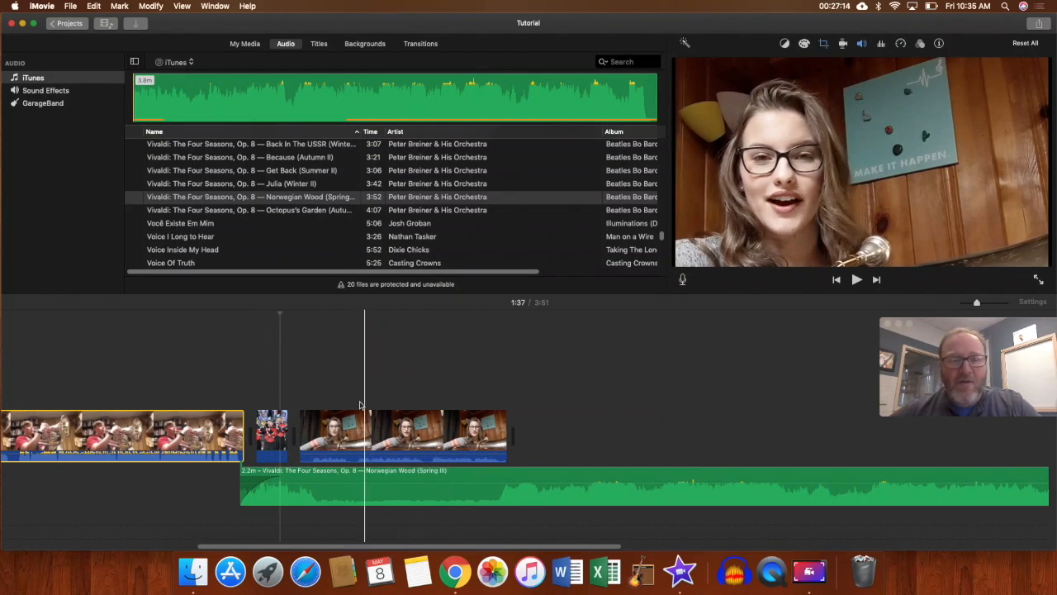
Add a Fade to Black transition at the end of the closing video.
left_click(410, 438)
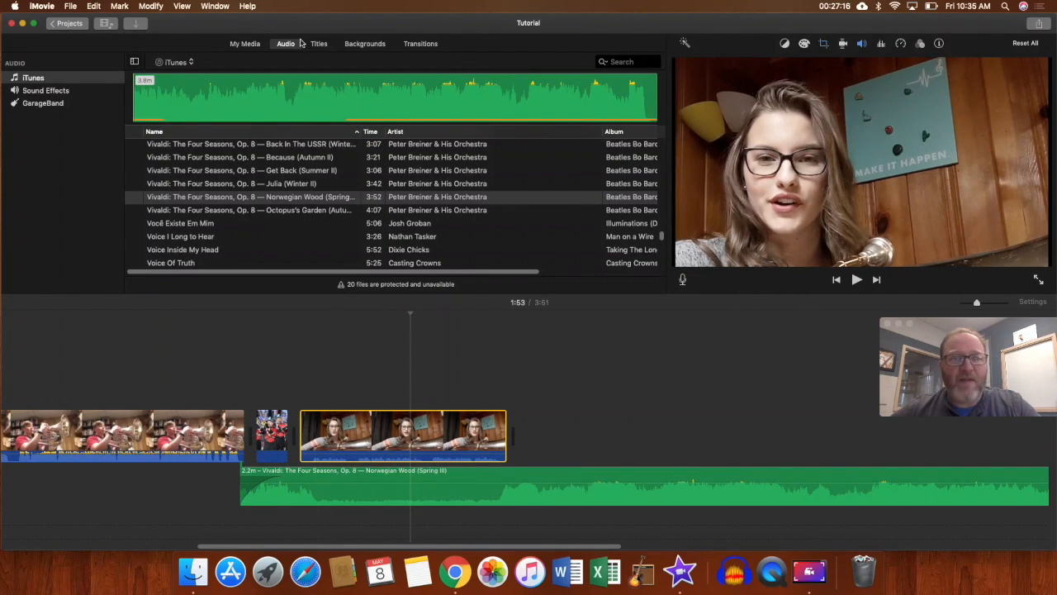
left_click(418, 44)
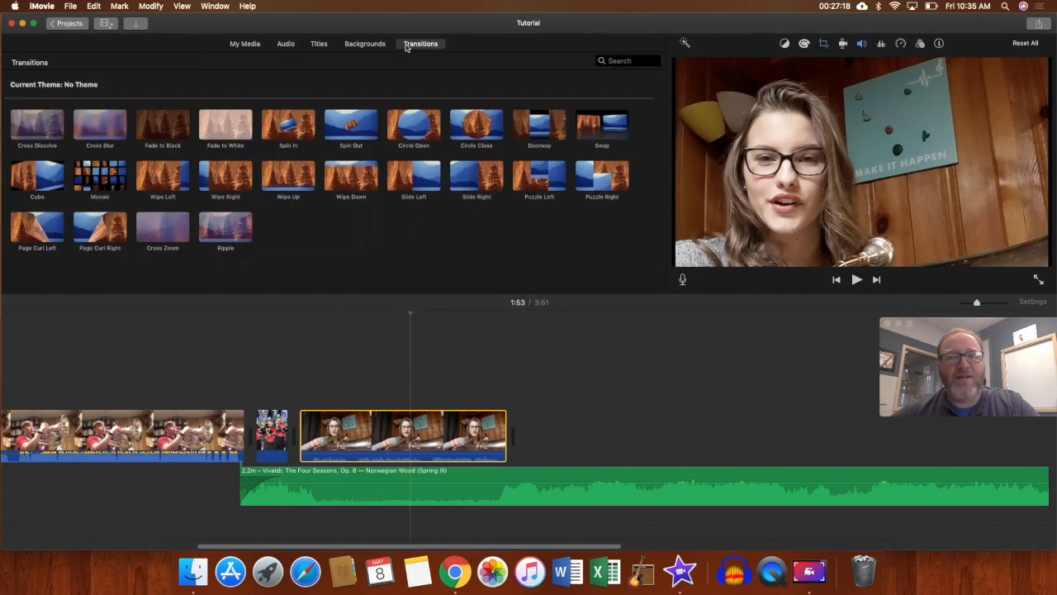
left_click(167, 128)
left_click_drag(165, 120, 516, 438)
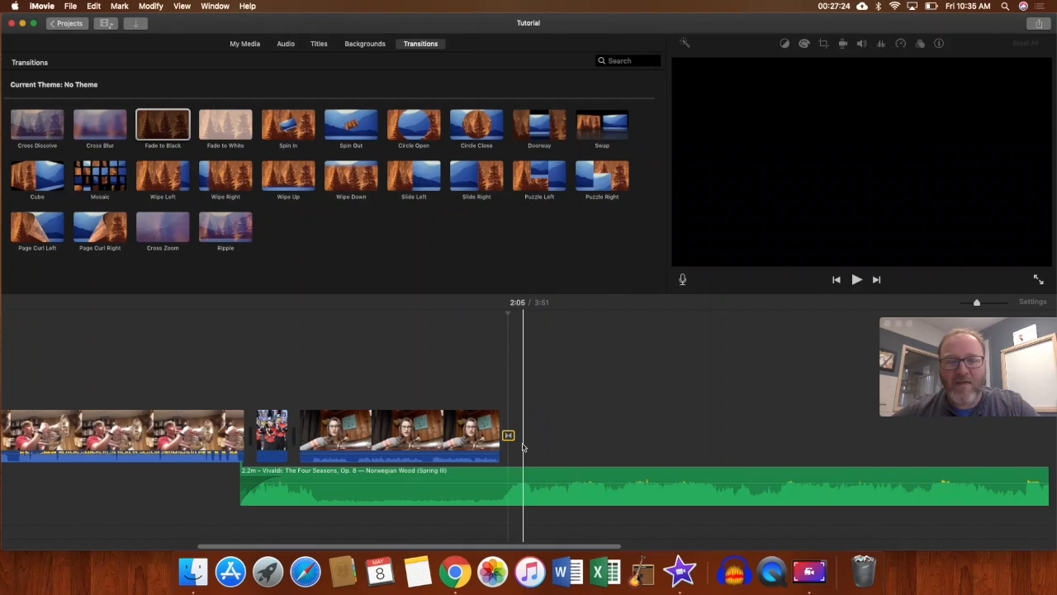
Try to set the duration of the closing Fade to Black transition to 4.0 seconds.
double_click(508, 435)
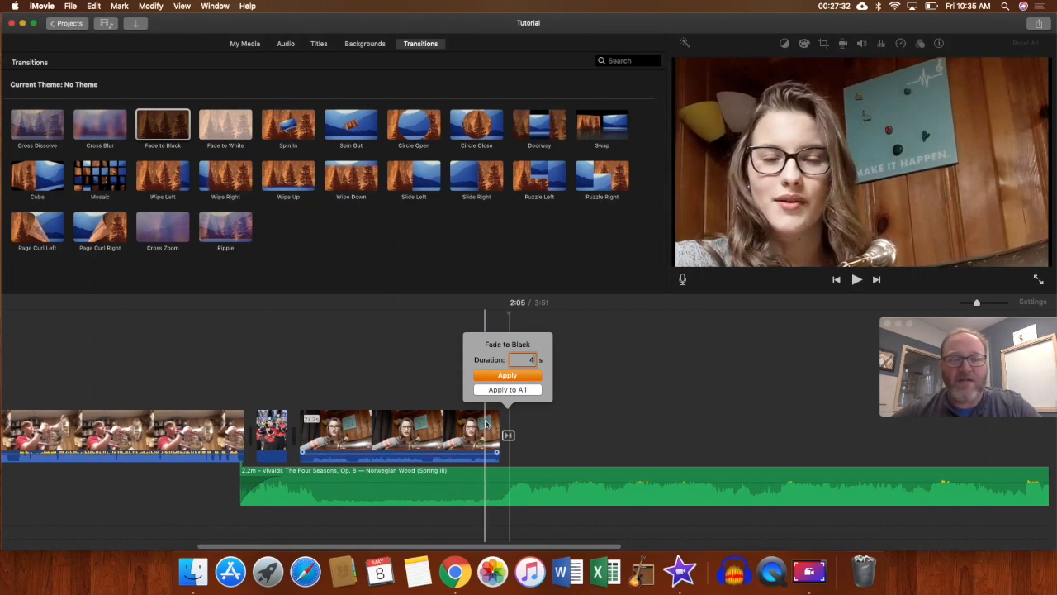
left_click(501, 377)
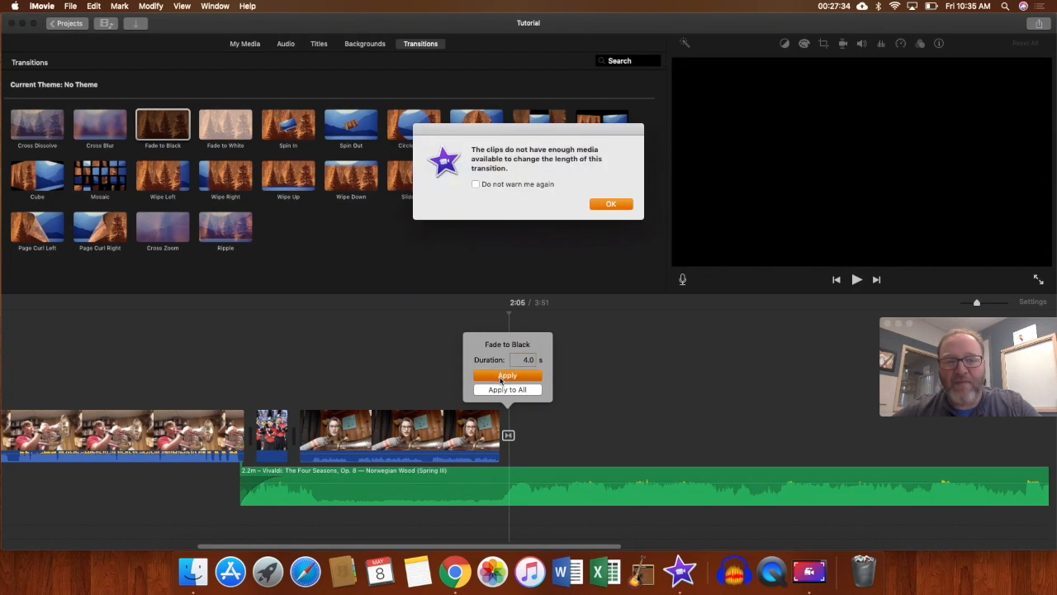
left_click(623, 204)
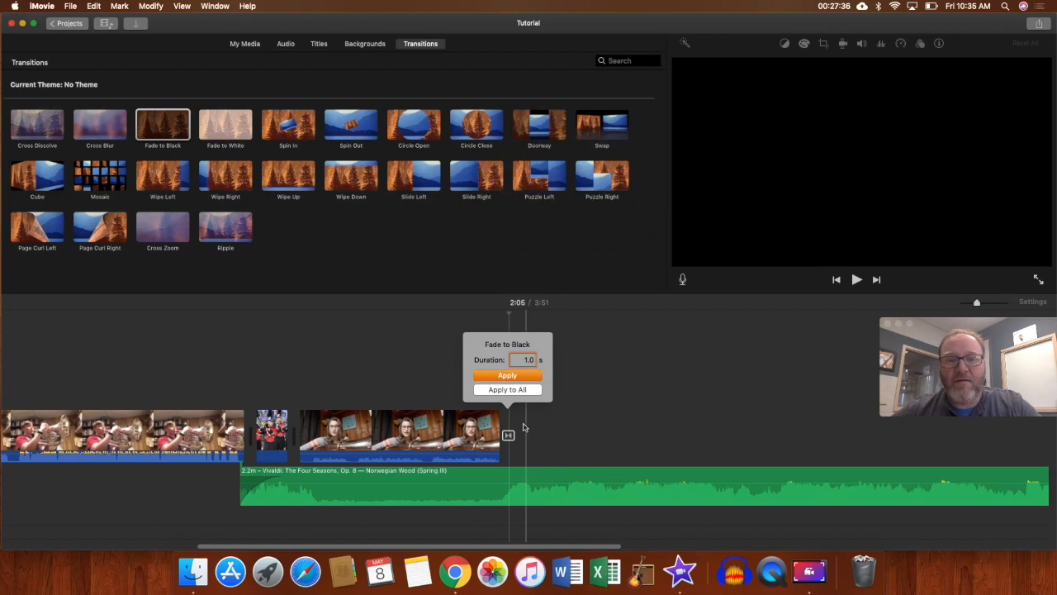
left_click(501, 377)
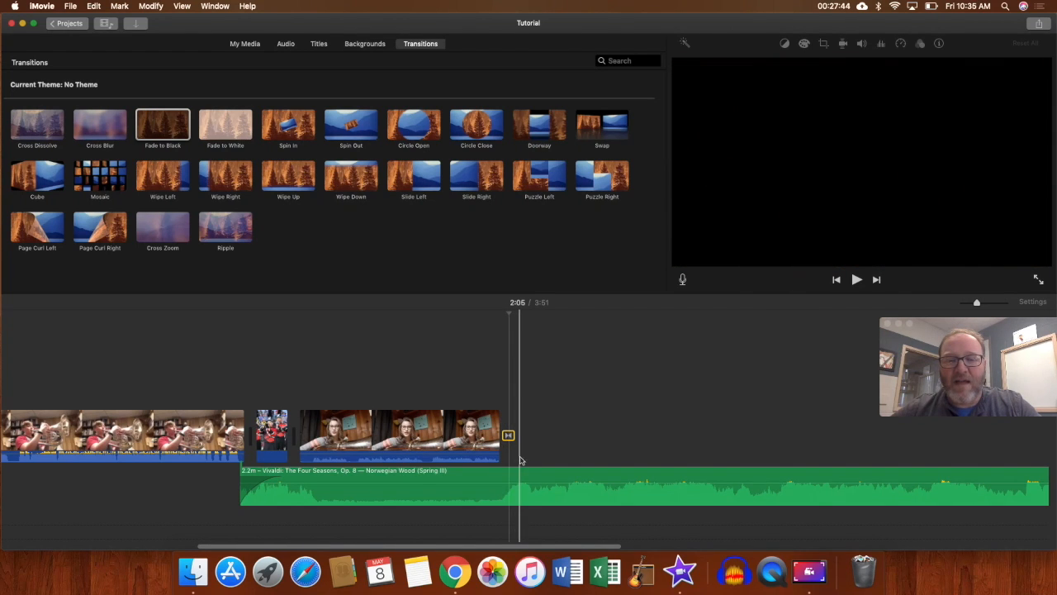
Split the background music at the end of the closing Fade to Black transition and delete everything after it.
left_click(519, 479)
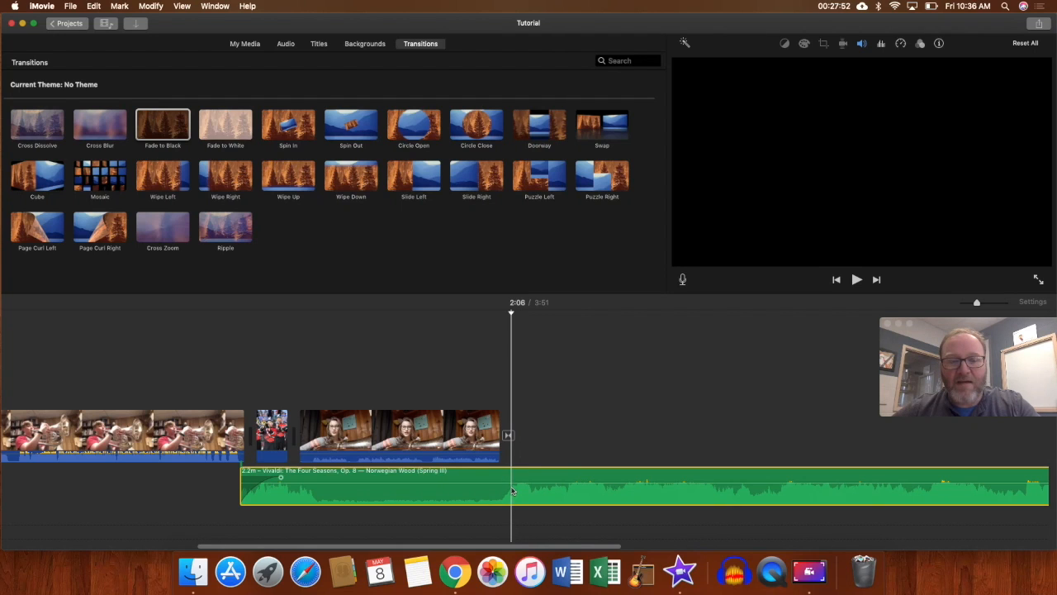
key("super+b")
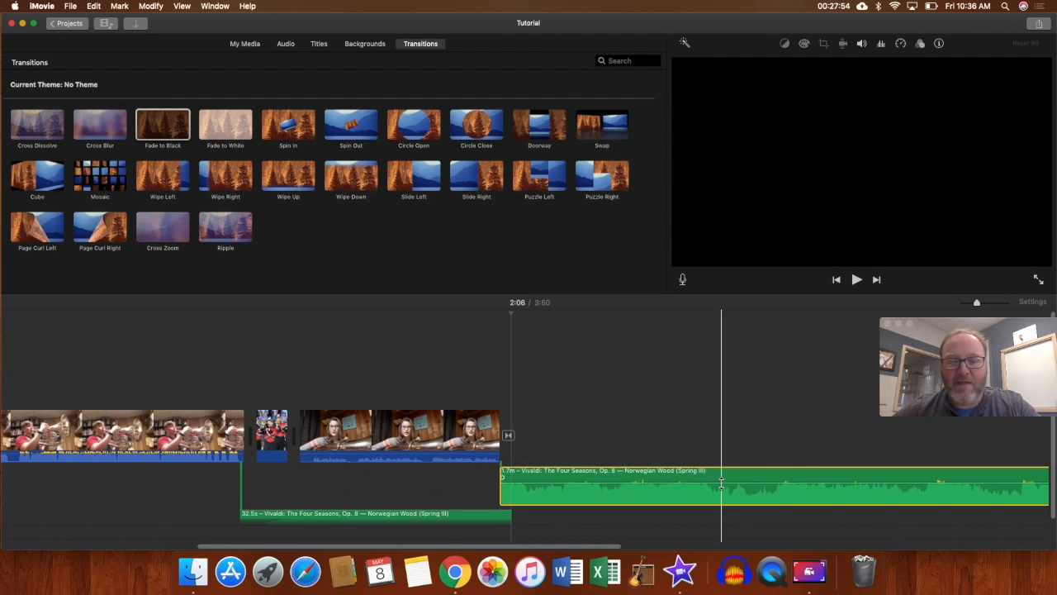
key("Delete")
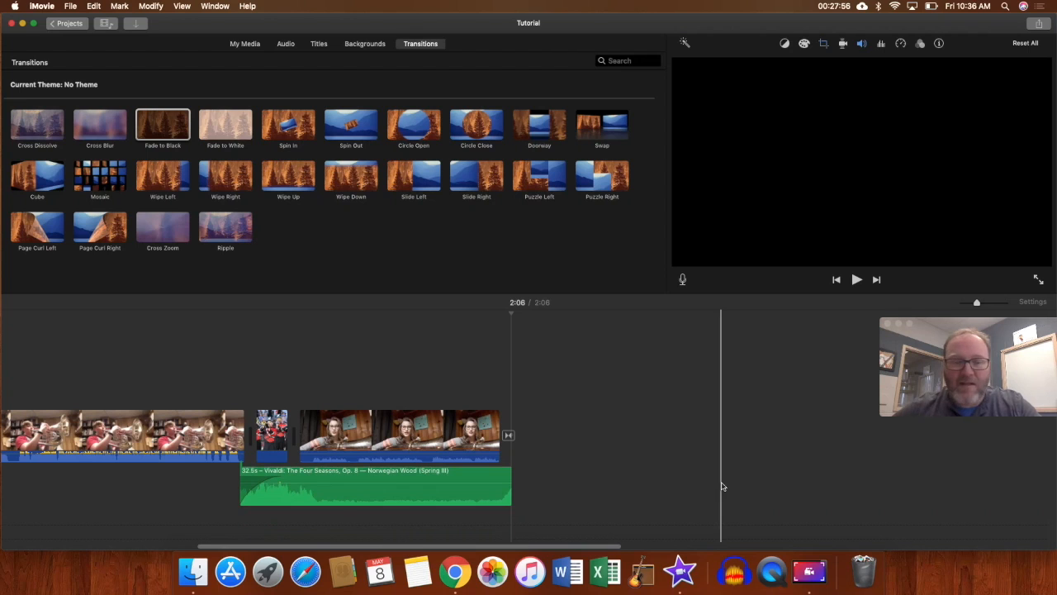
Add a fade-out to the end of the background music and play the last part of the closing video to hear it.
left_click(499, 486)
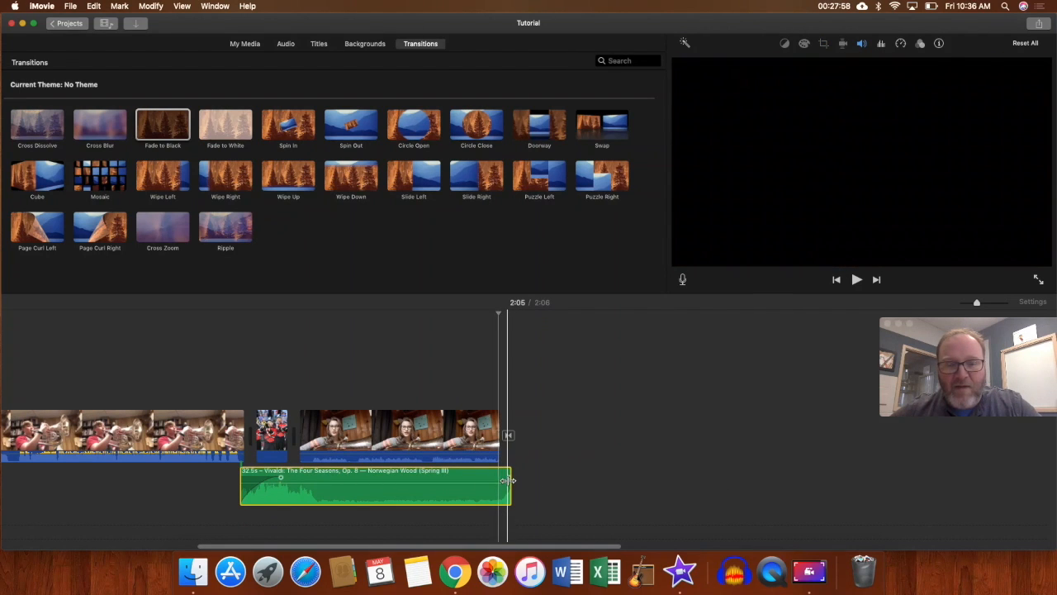
left_click_drag(507, 479, 488, 479)
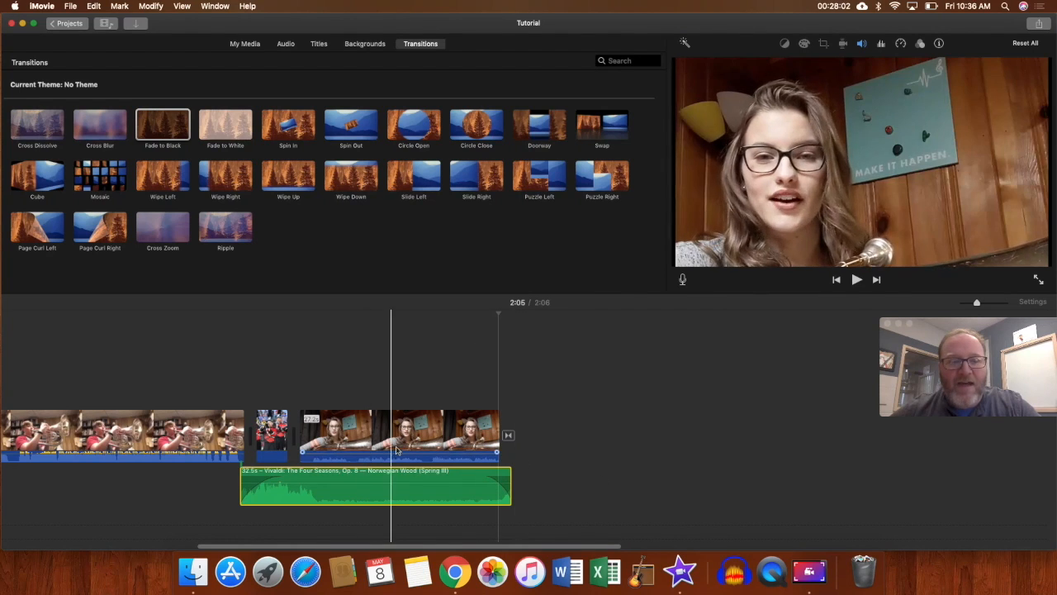
left_click(440, 450)
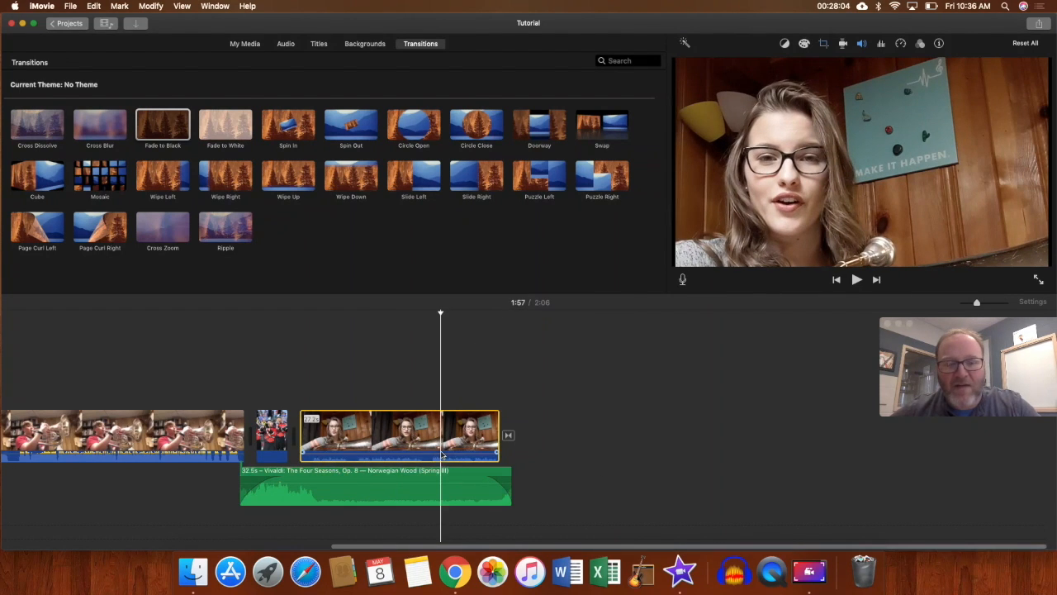
key("space")
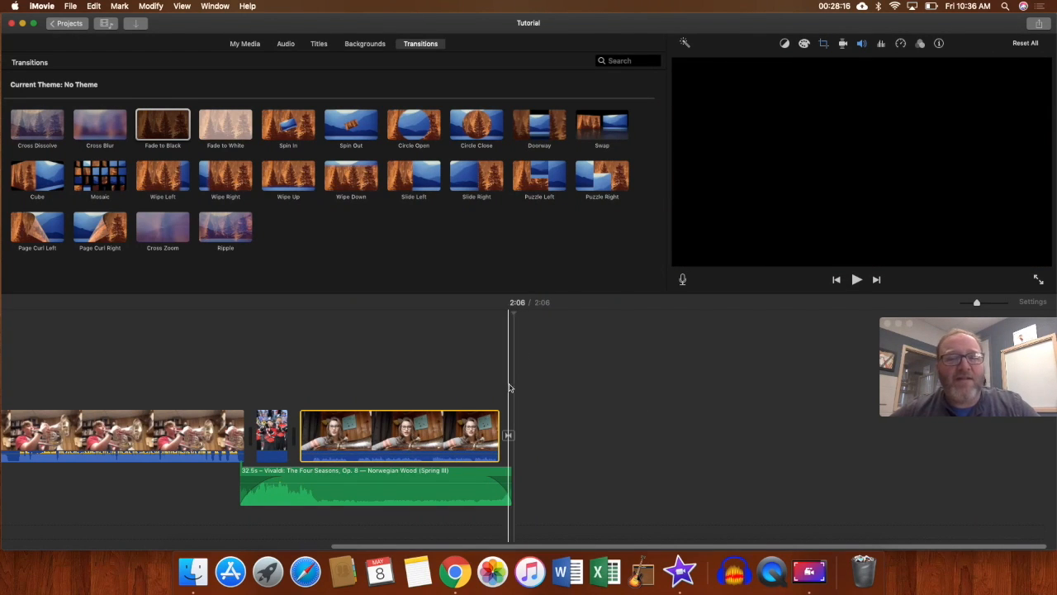
Add a slightly lengthened Curtain background after the closing video and move the background music later so it plays under the curtain.
left_click(321, 45)
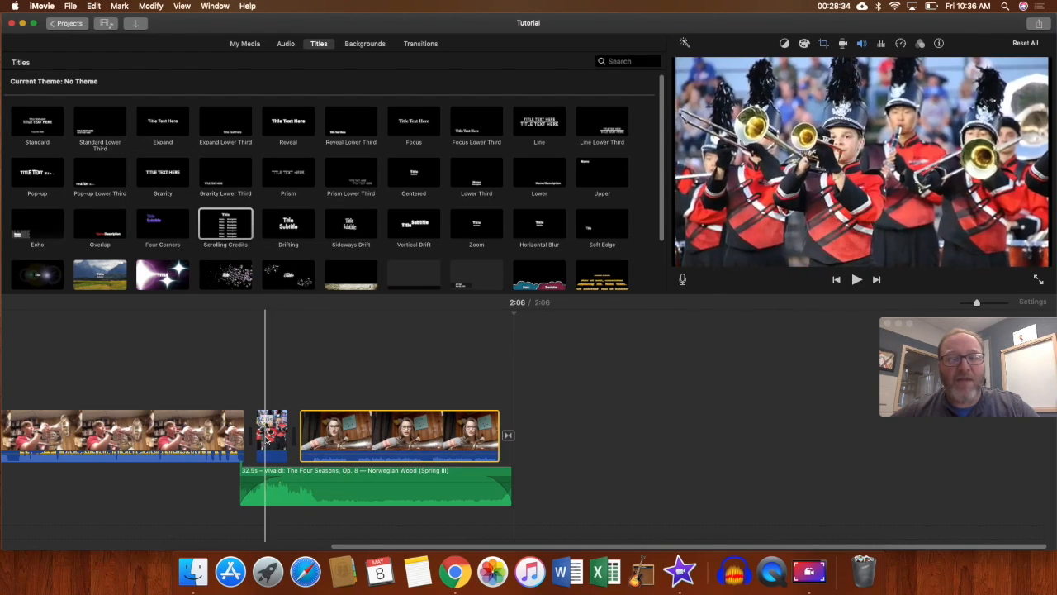
left_click(370, 46)
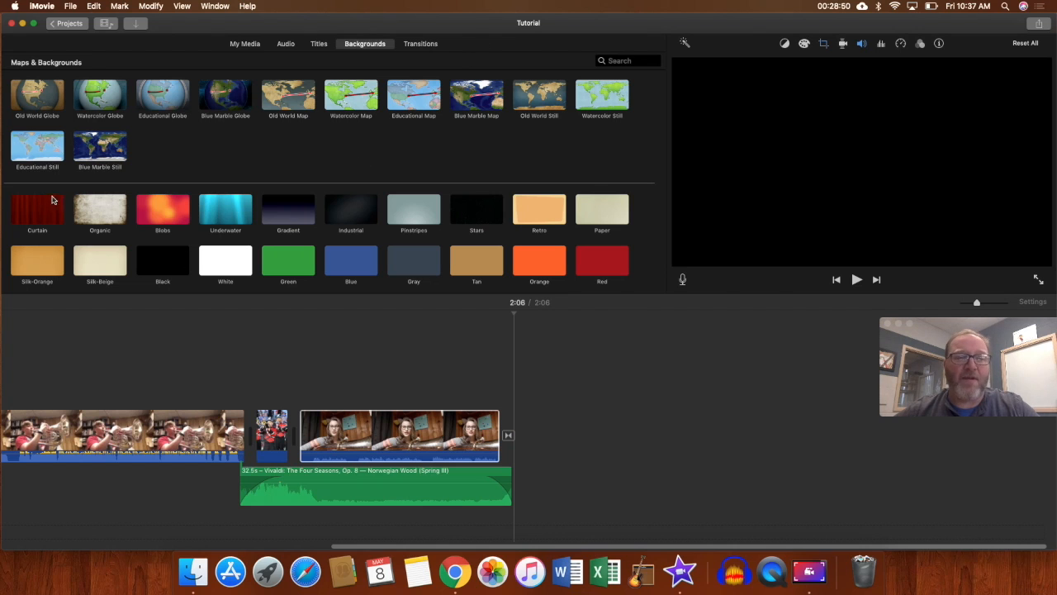
left_click_drag(51, 202, 520, 426)
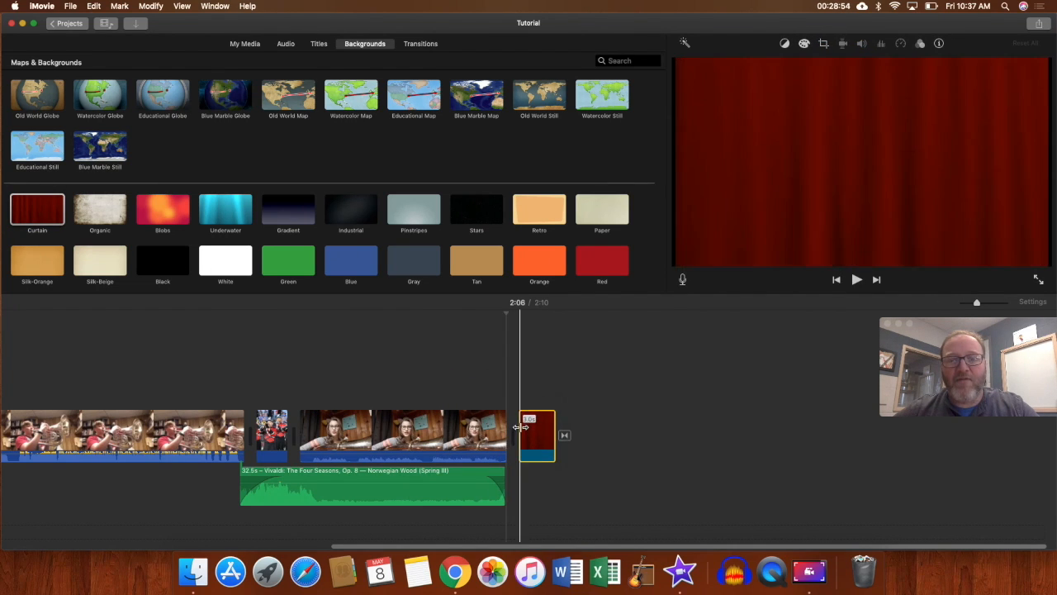
mouse_move(554, 428)
left_mouse_down()
mouse_move(571, 430)
mouse_move(561, 428)
left_mouse_up()
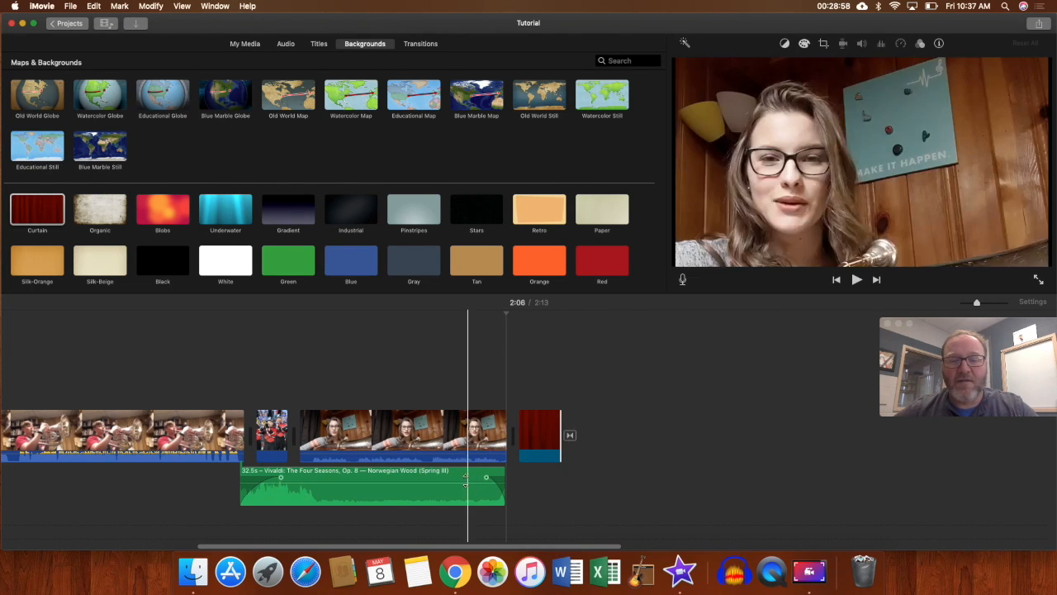
left_click_drag(432, 483, 517, 487)
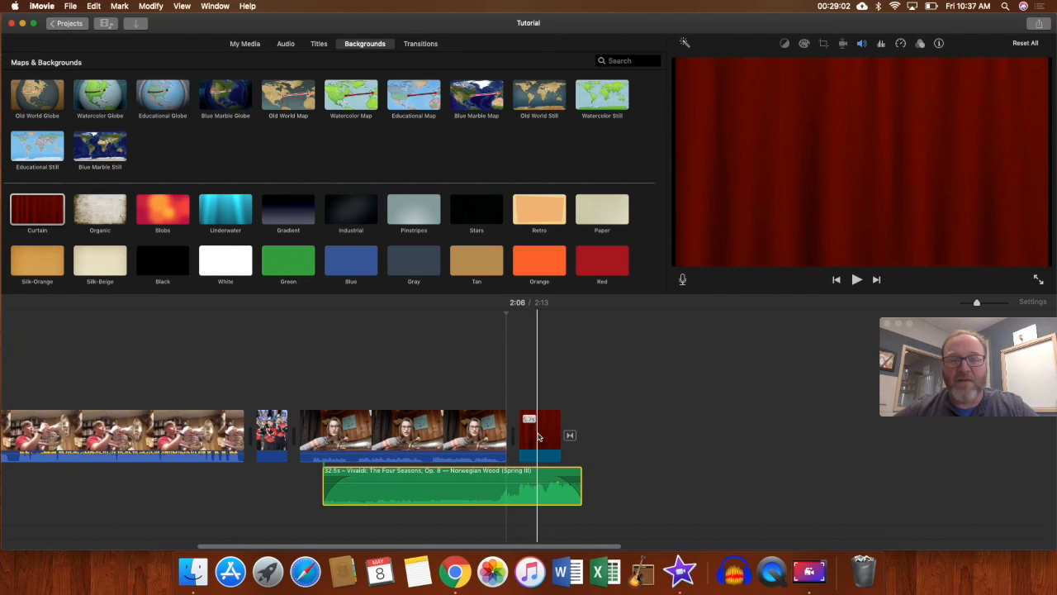
Add a Pop-up title reading THANKS FOR WATCHING over the Curtain background and play the ending.
left_click(317, 44)
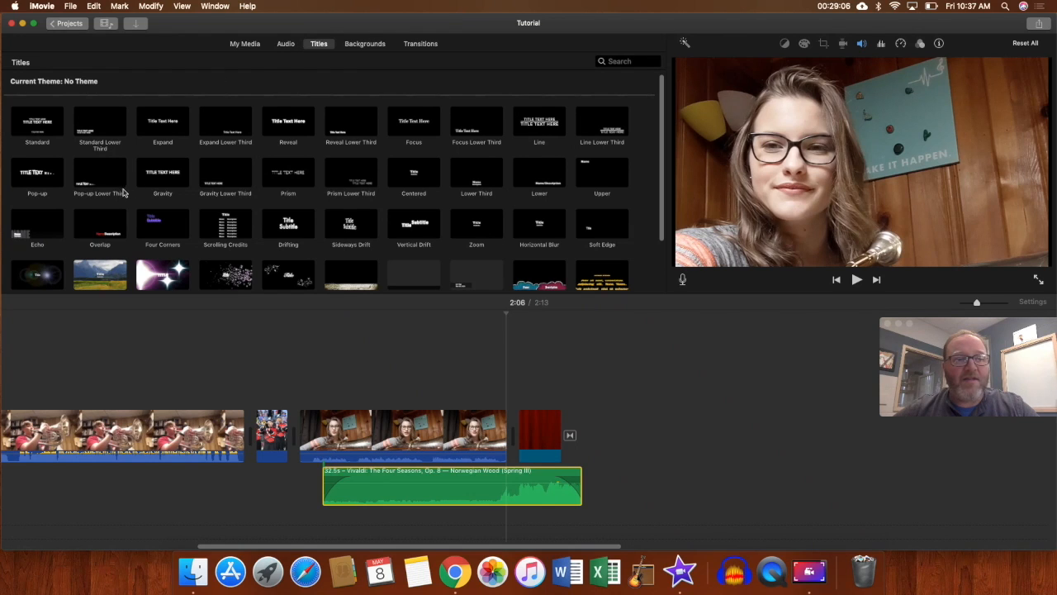
left_click_drag(23, 178, 521, 386)
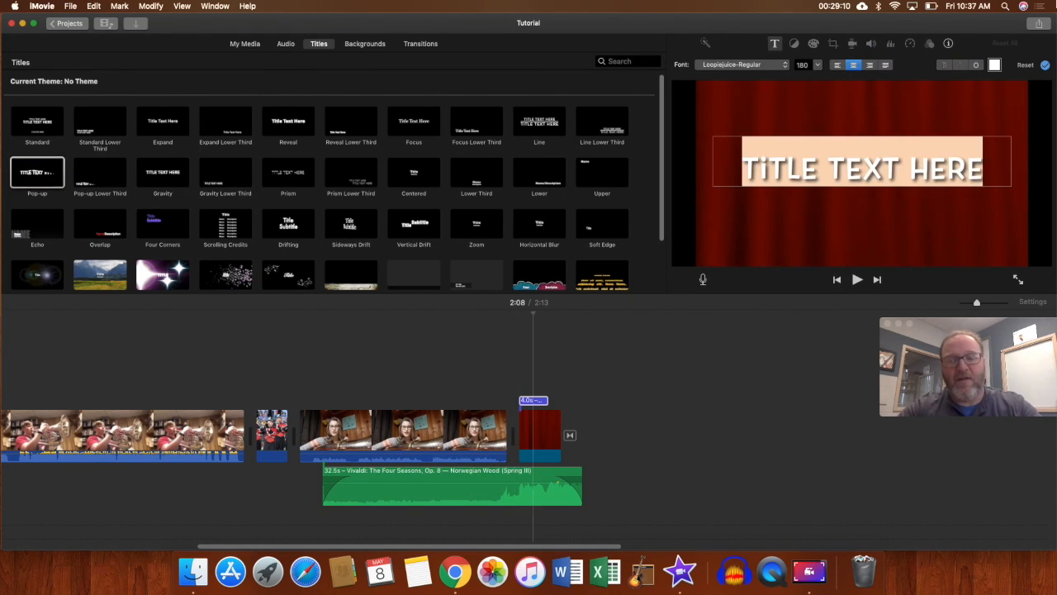
type("THANKS FOR WATCHING")
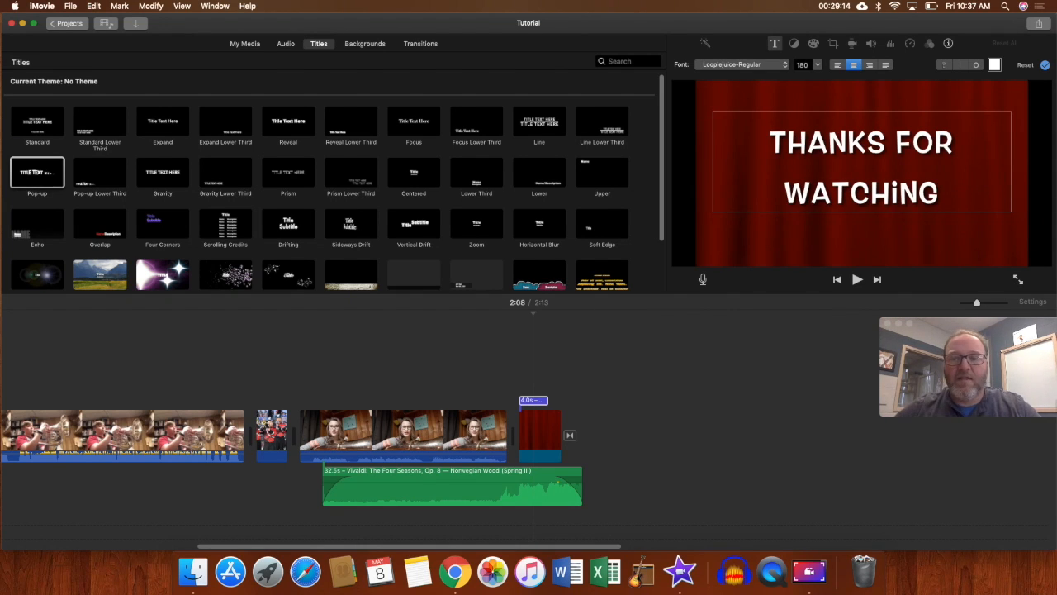
left_click(491, 379)
key("space")
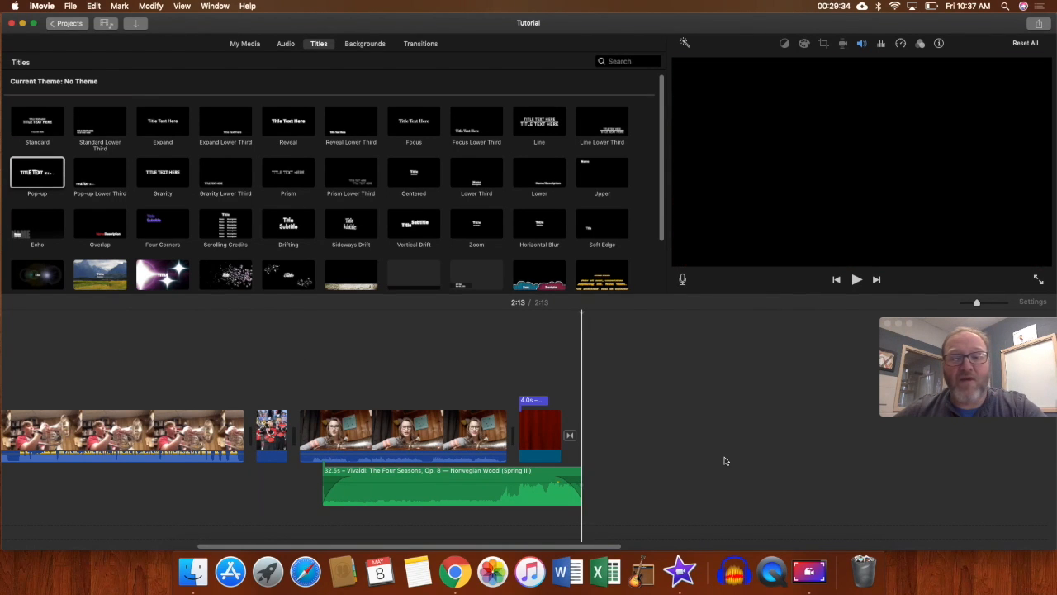
left_click(533, 400)
left_click(540, 444)
left_click(459, 432)
left_click_drag(460, 433, 499, 446)
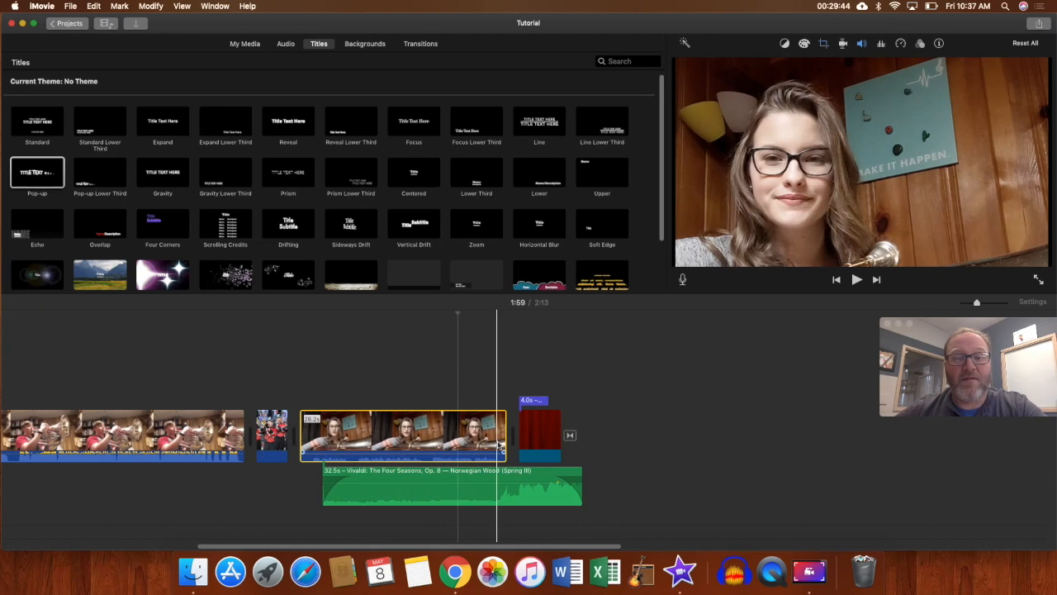
Show the available sharing and export destinations for the movie, and close the list without choosing one.
left_click(1038, 27)
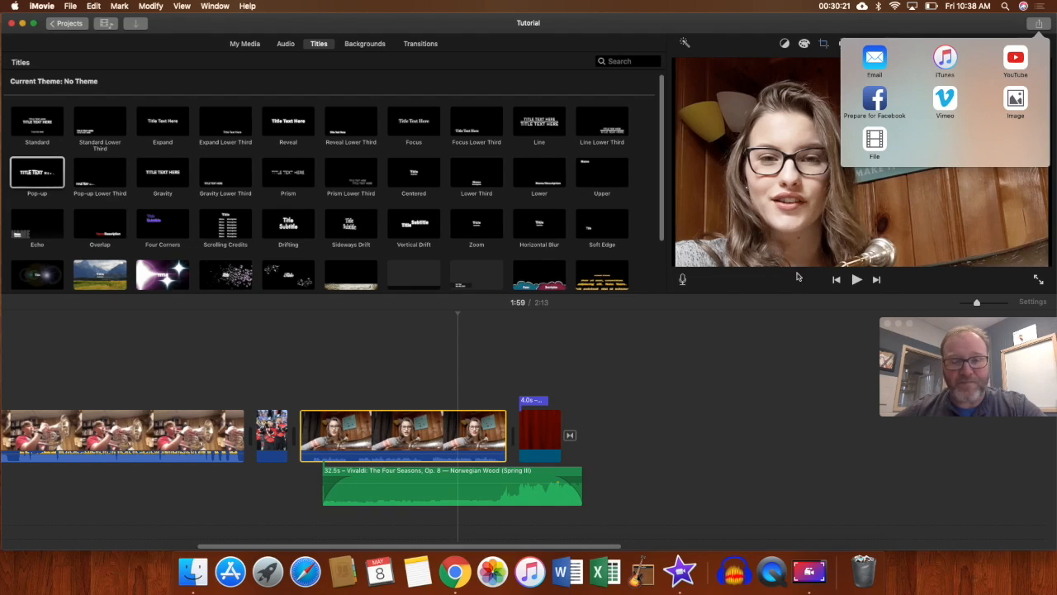
left_click(680, 504)
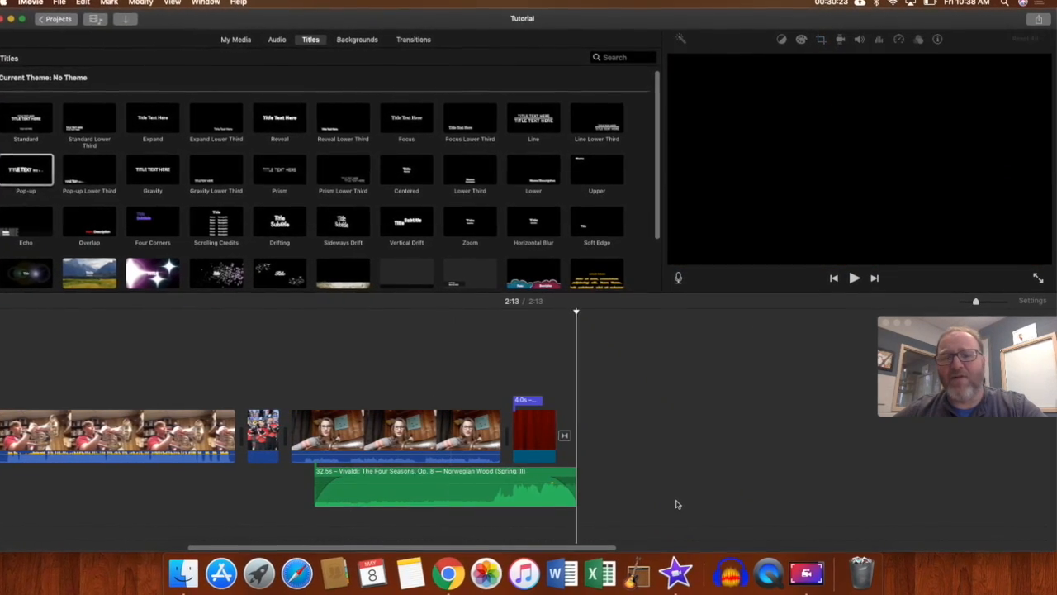